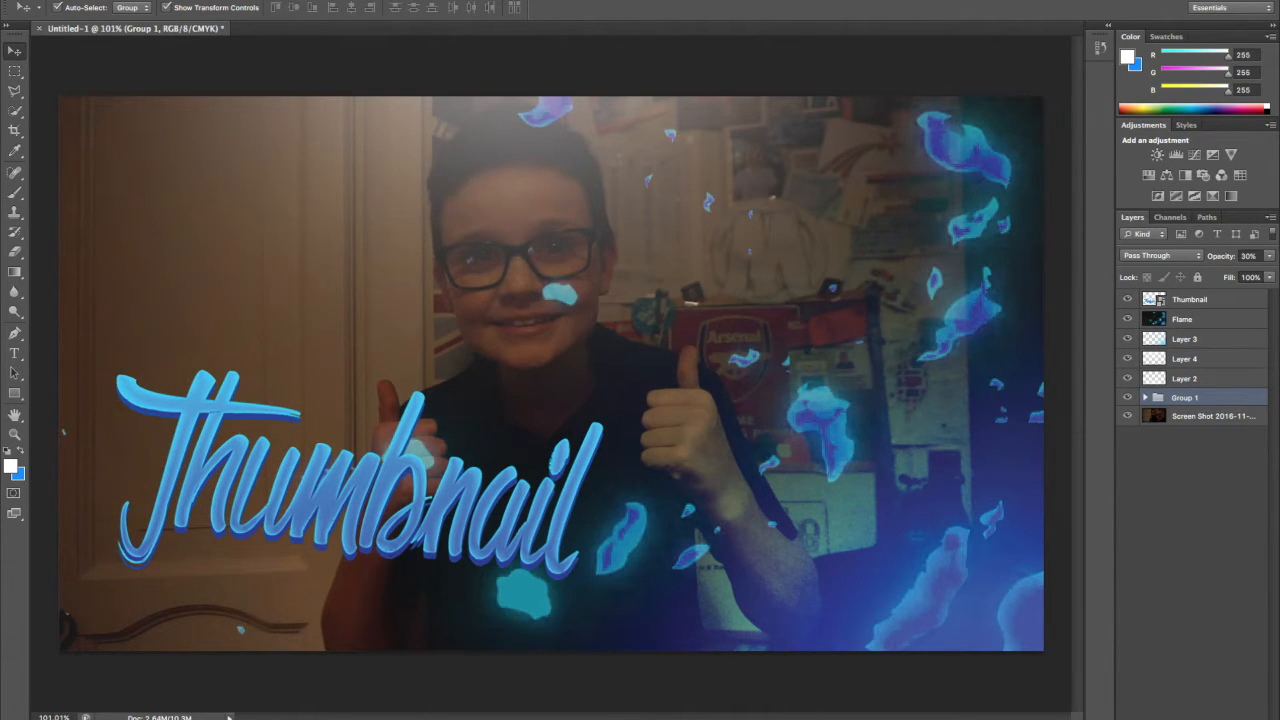
Create a new 1280 × 720 pixel document at 144 pixels/inch, RGB 8 bit, with transparent background contents.
click(117, 0)
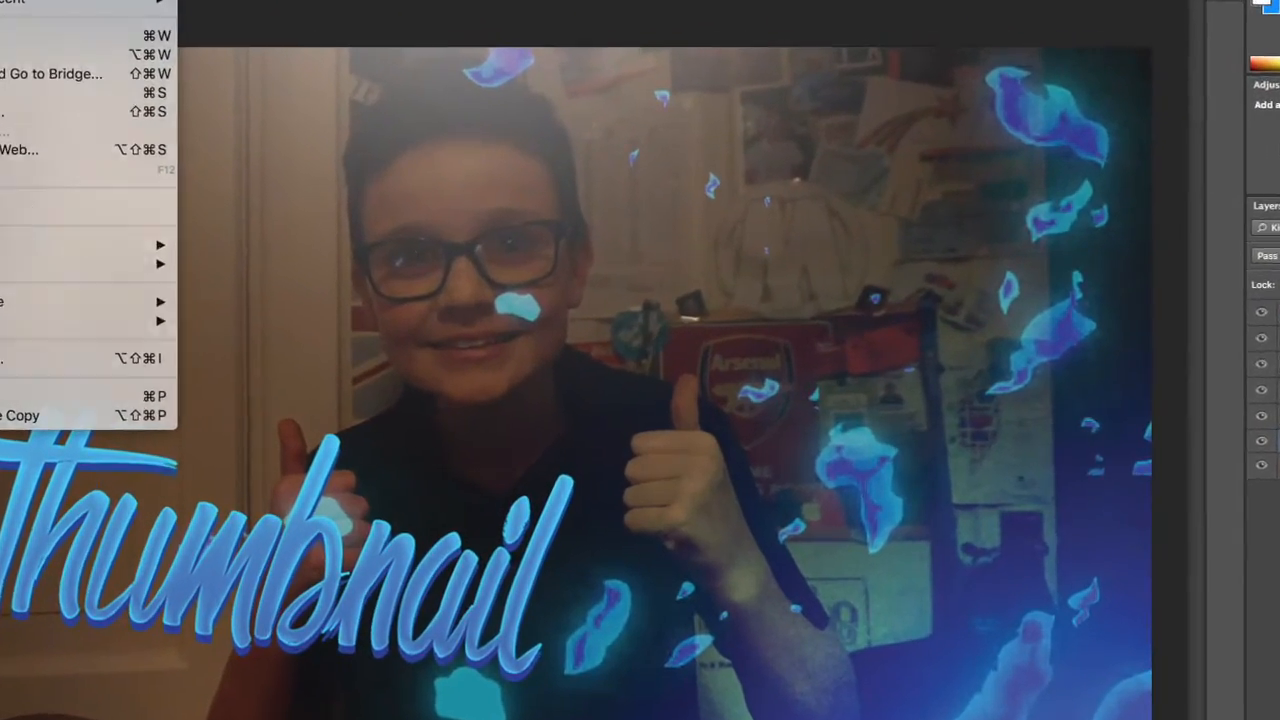
click(20, 0)
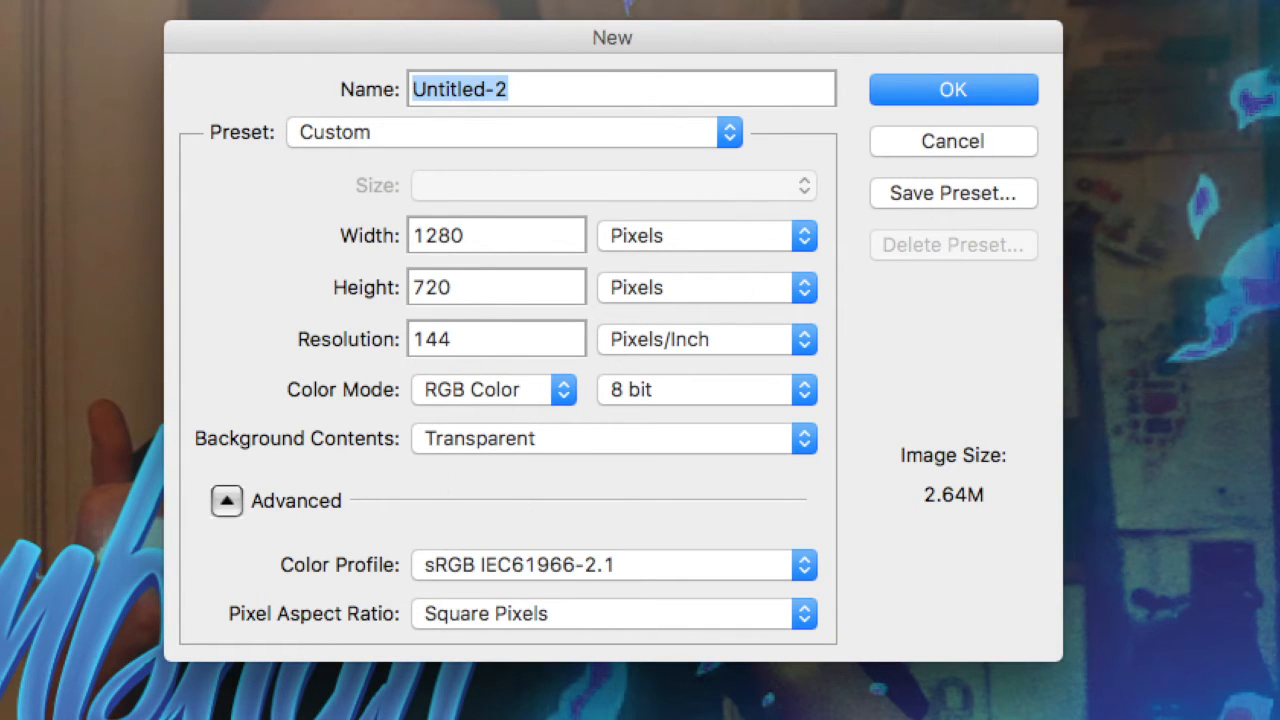
click(952, 89)
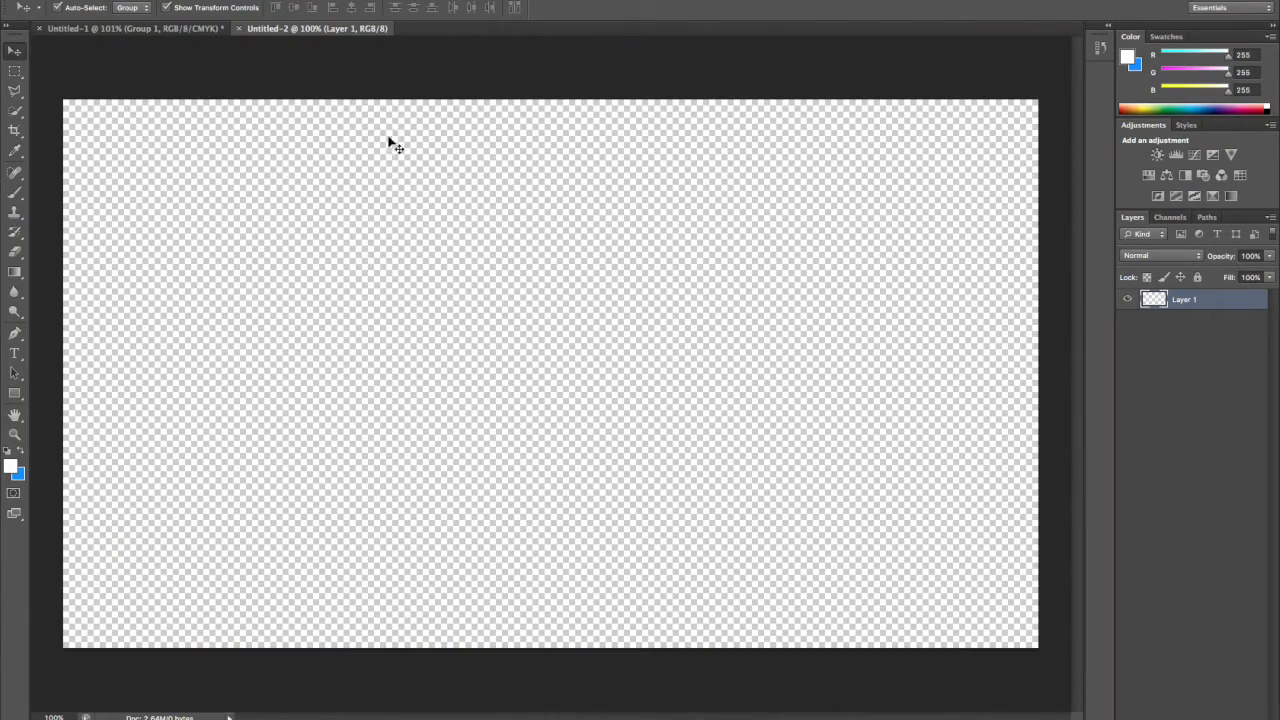
click(190, 30)
click(308, 32)
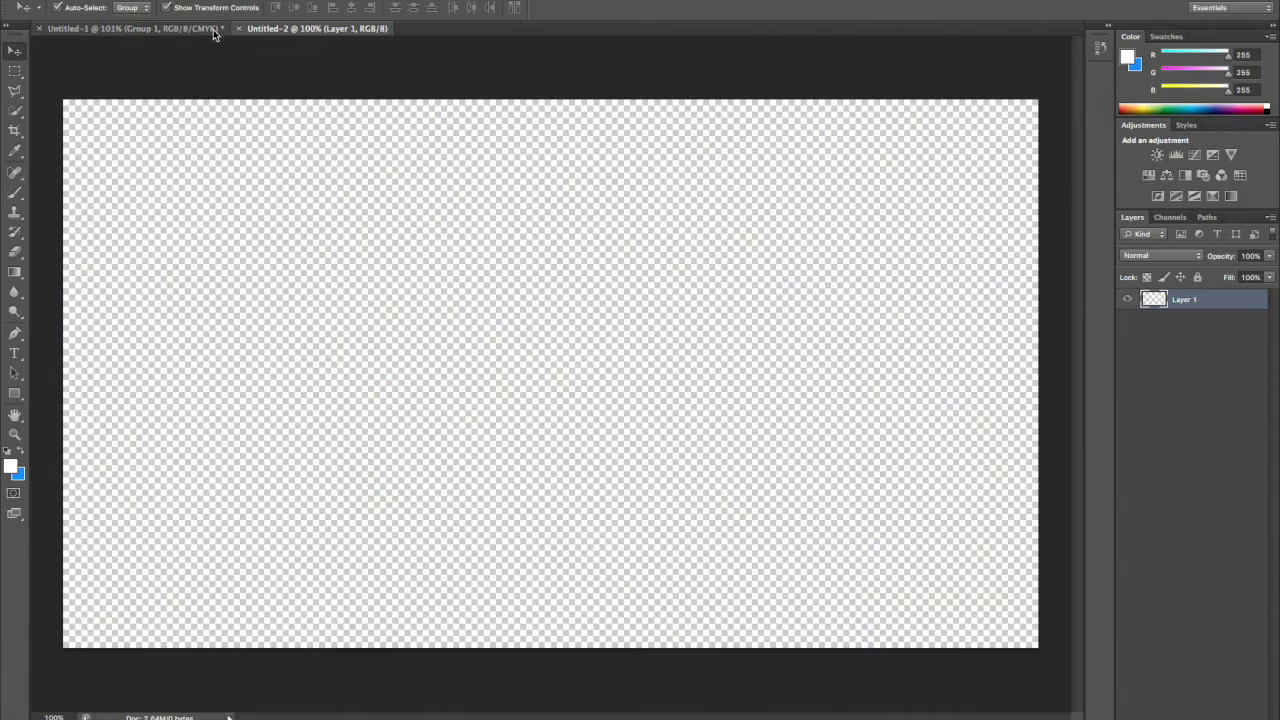
click(193, 31)
click(290, 32)
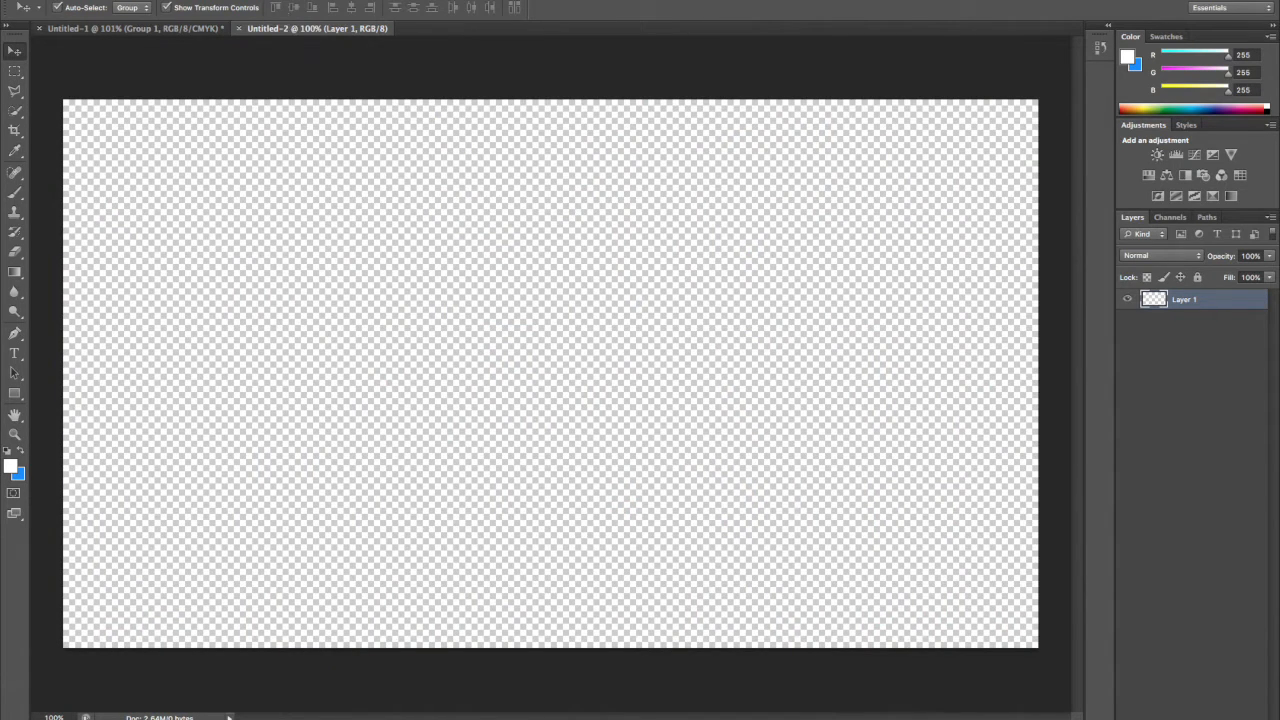
Place the Desktop screenshot of the boy giving two thumbs up into the new document.
click(120, 0)
click(142, 220)
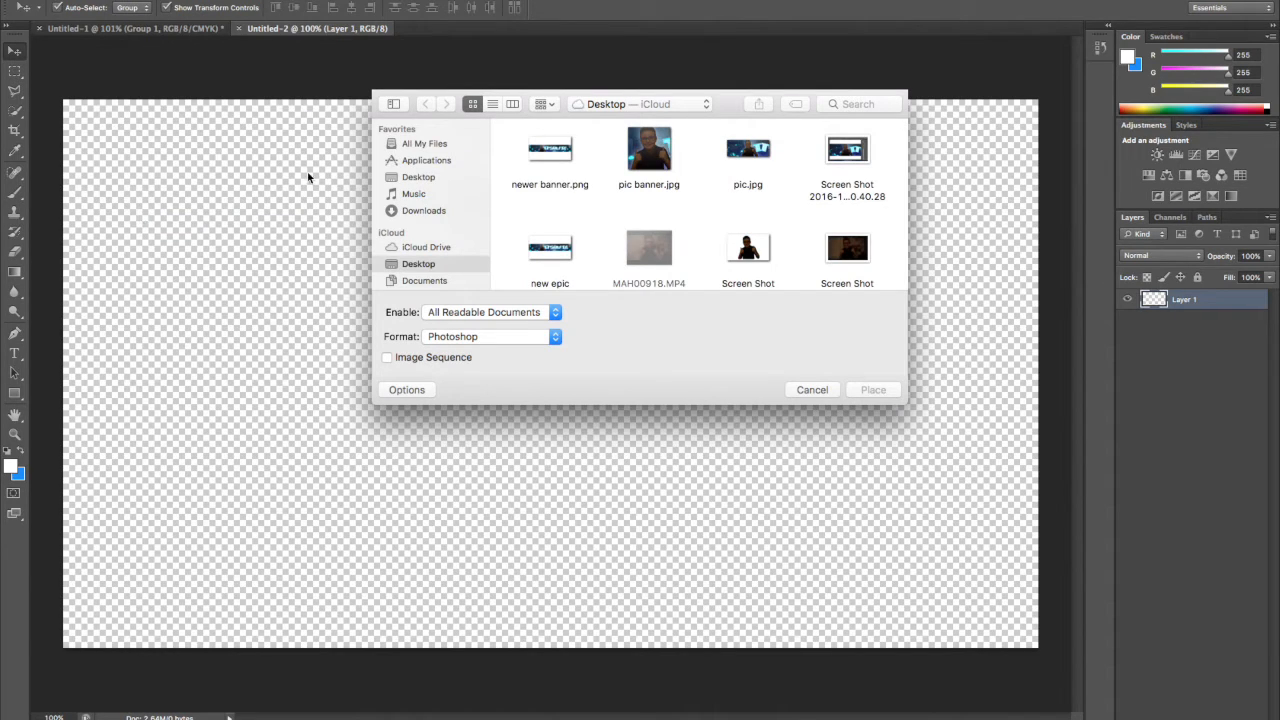
click(857, 258)
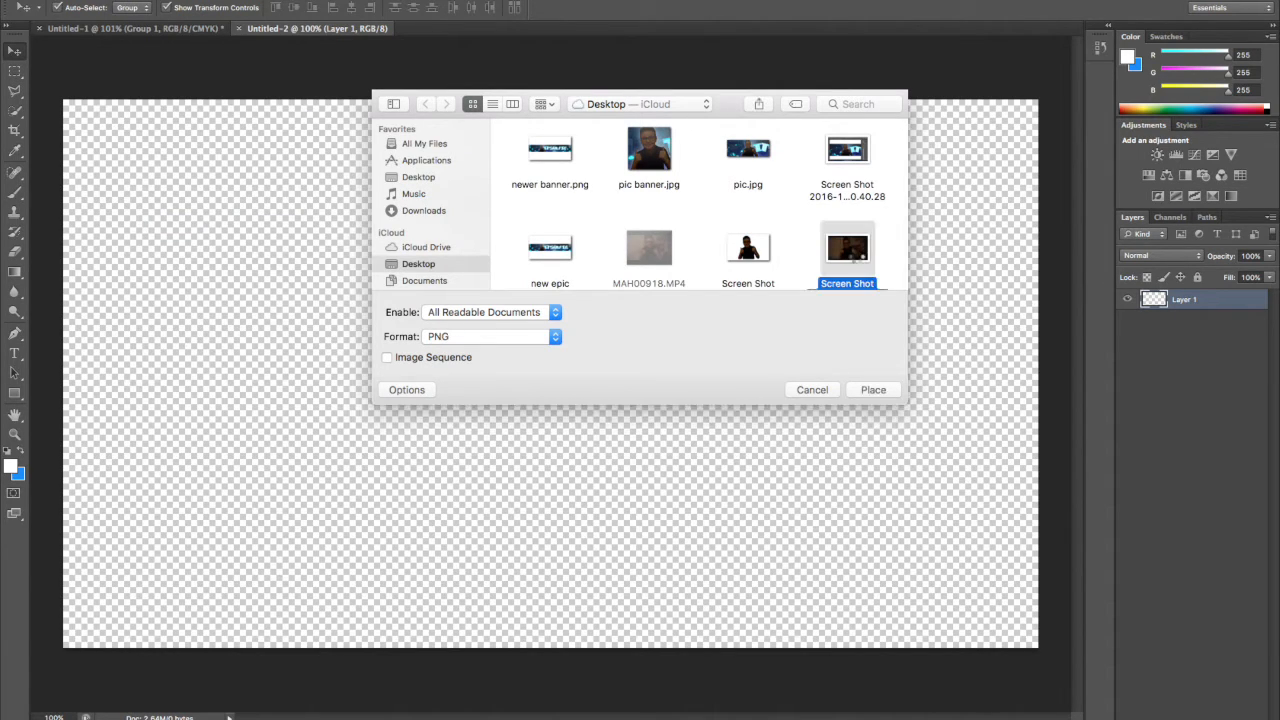
double_click(857, 258)
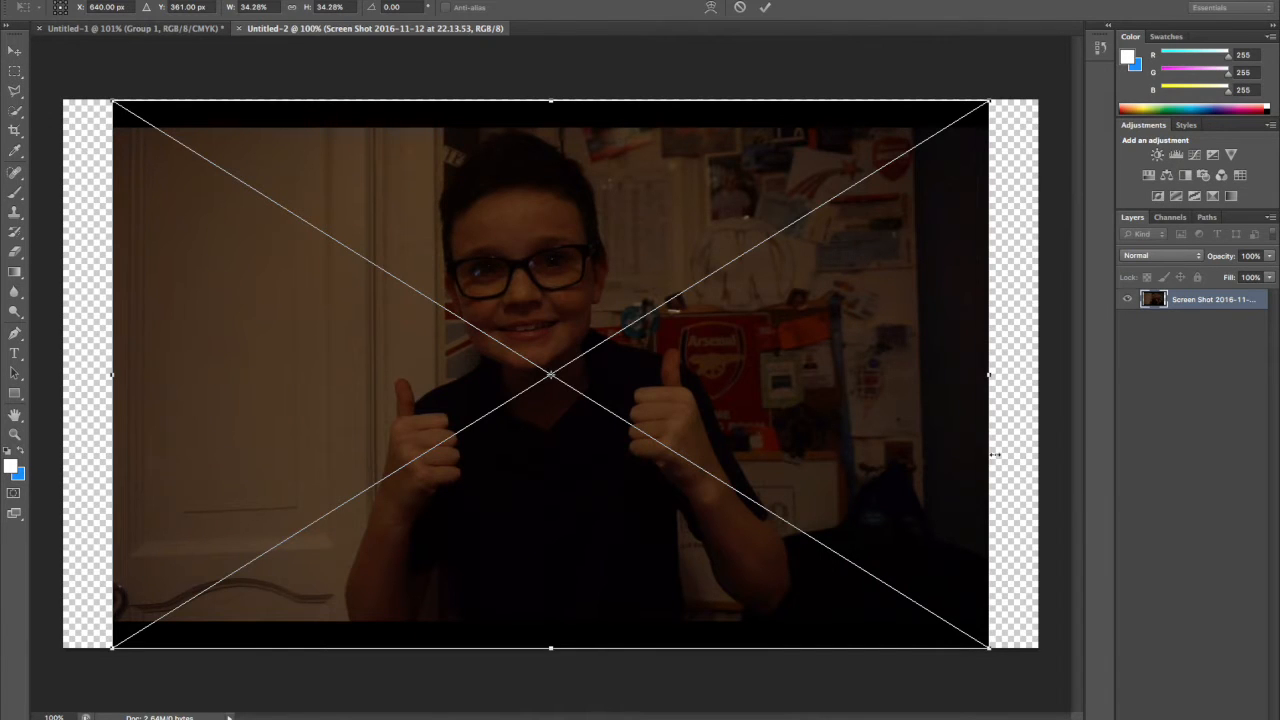
Scale the placed screenshot proportionally to about 38.4% so it covers the whole canvas, and commit the placement.
drag(989, 647, 1030, 673)
drag(112, 102, 63, 70)
drag(1029, 673, 1046, 686)
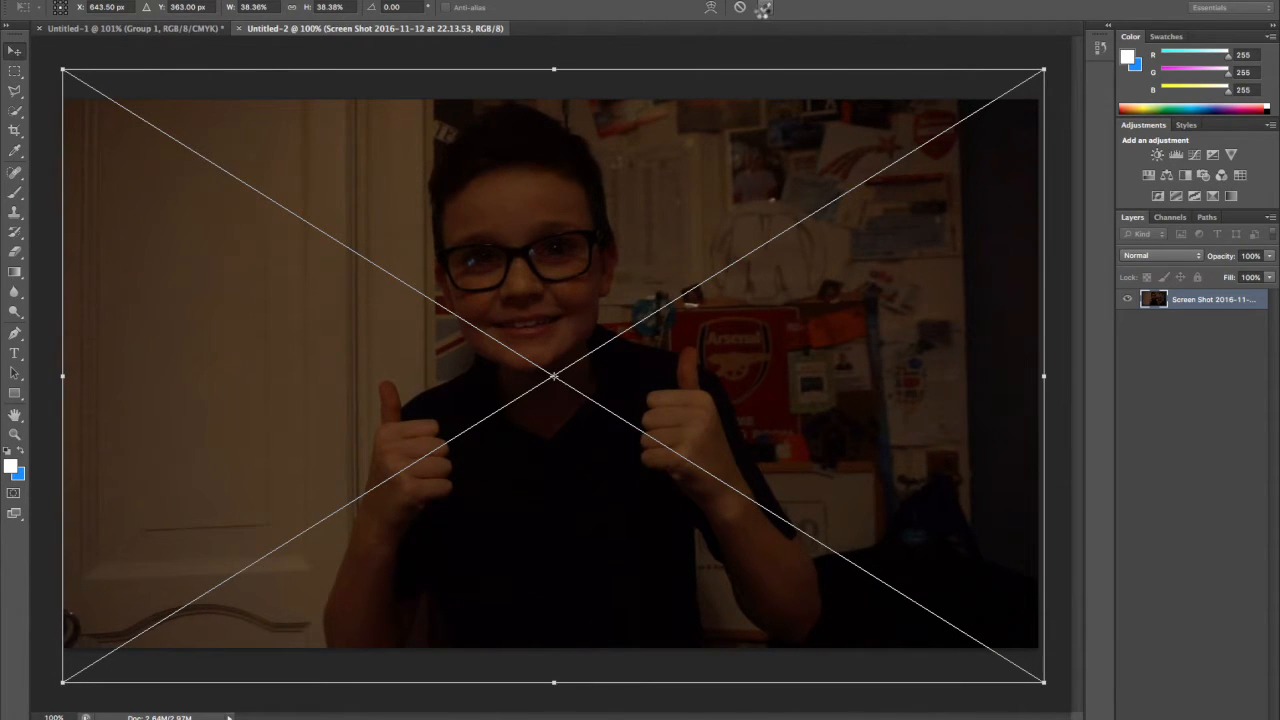
click(764, 8)
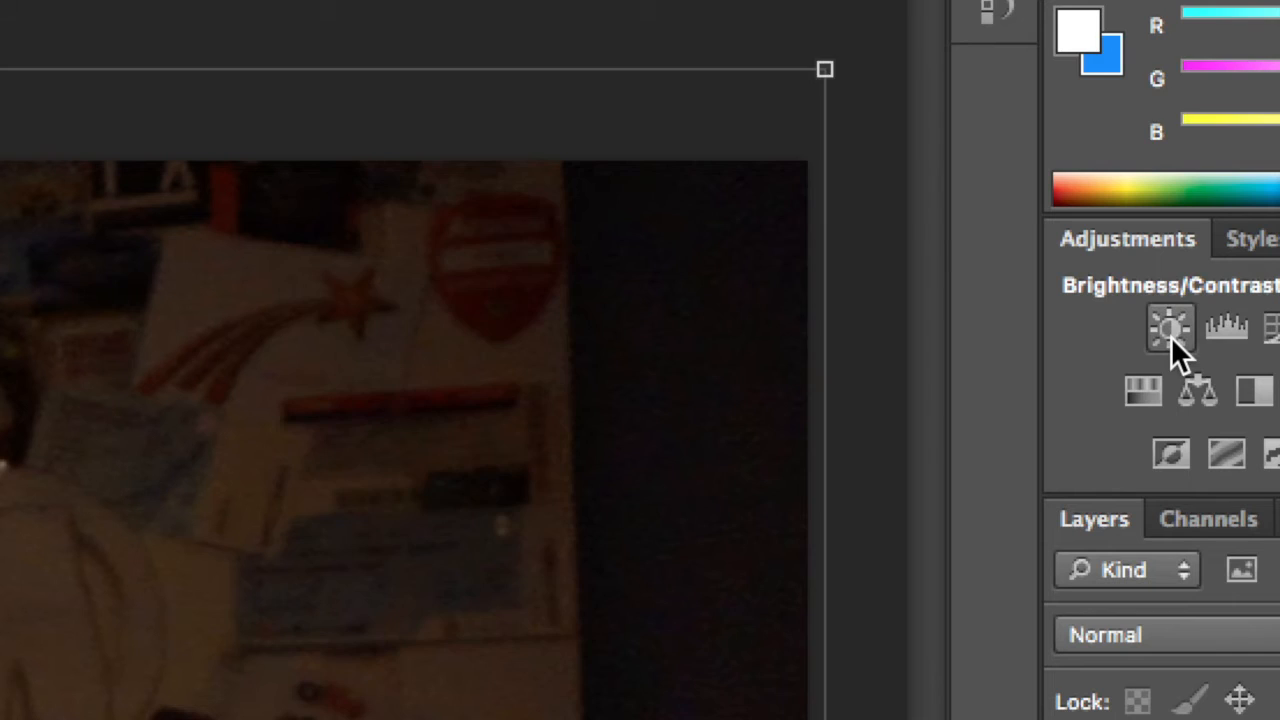
Add a Brightness/Contrast adjustment layer above the photo and try different values, ending at brightness -9 and contrast 22.
click(410, 210)
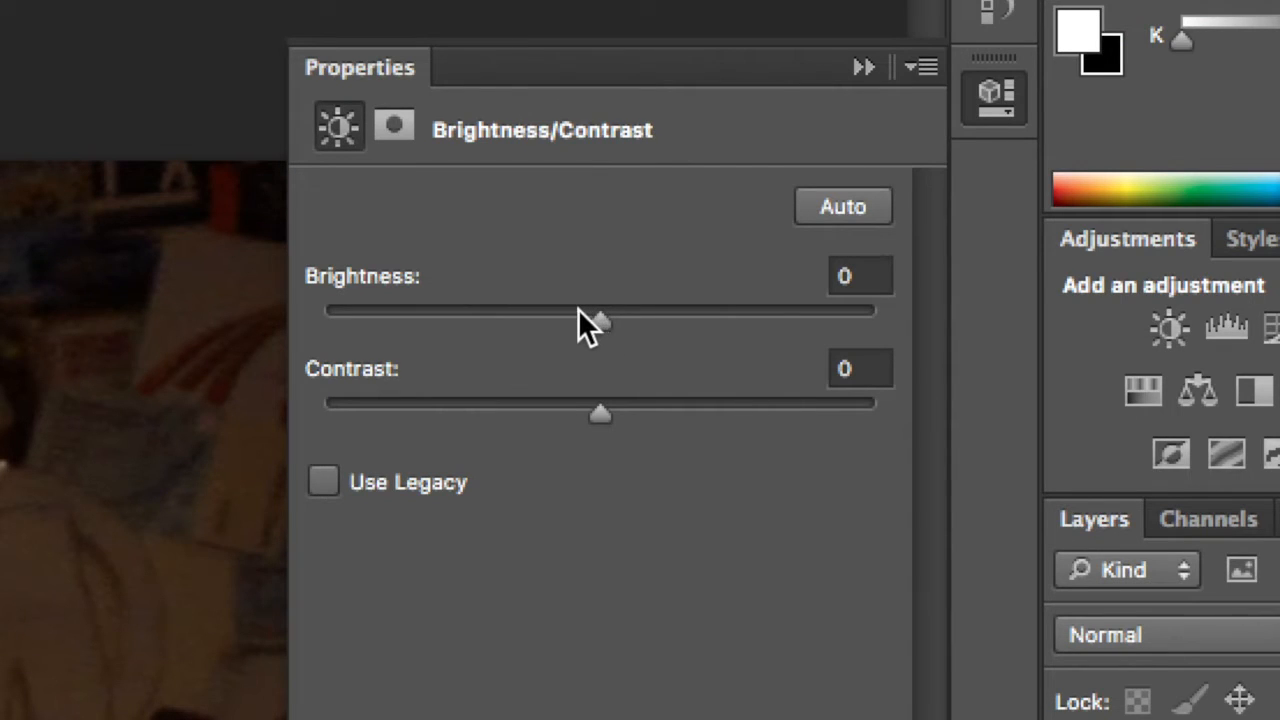
drag(578, 308, 536, 311)
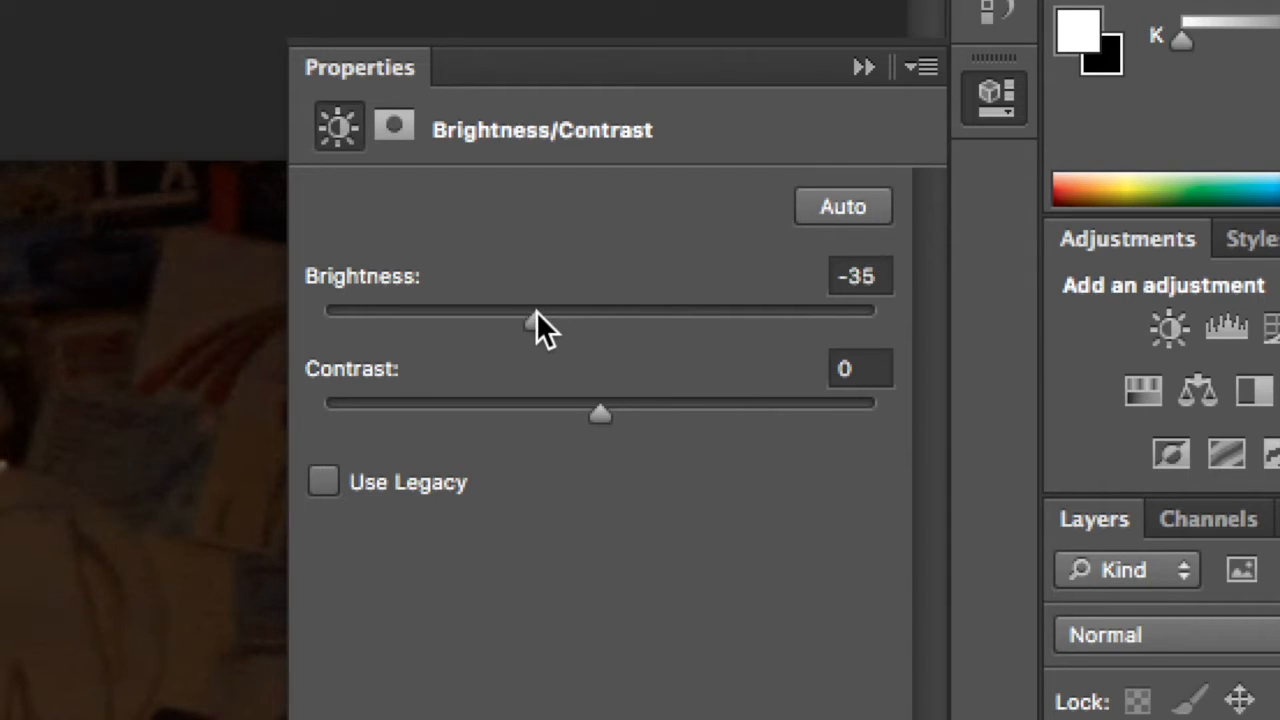
click(636, 402)
drag(633, 402, 614, 419)
drag(536, 301, 645, 302)
drag(601, 399, 583, 408)
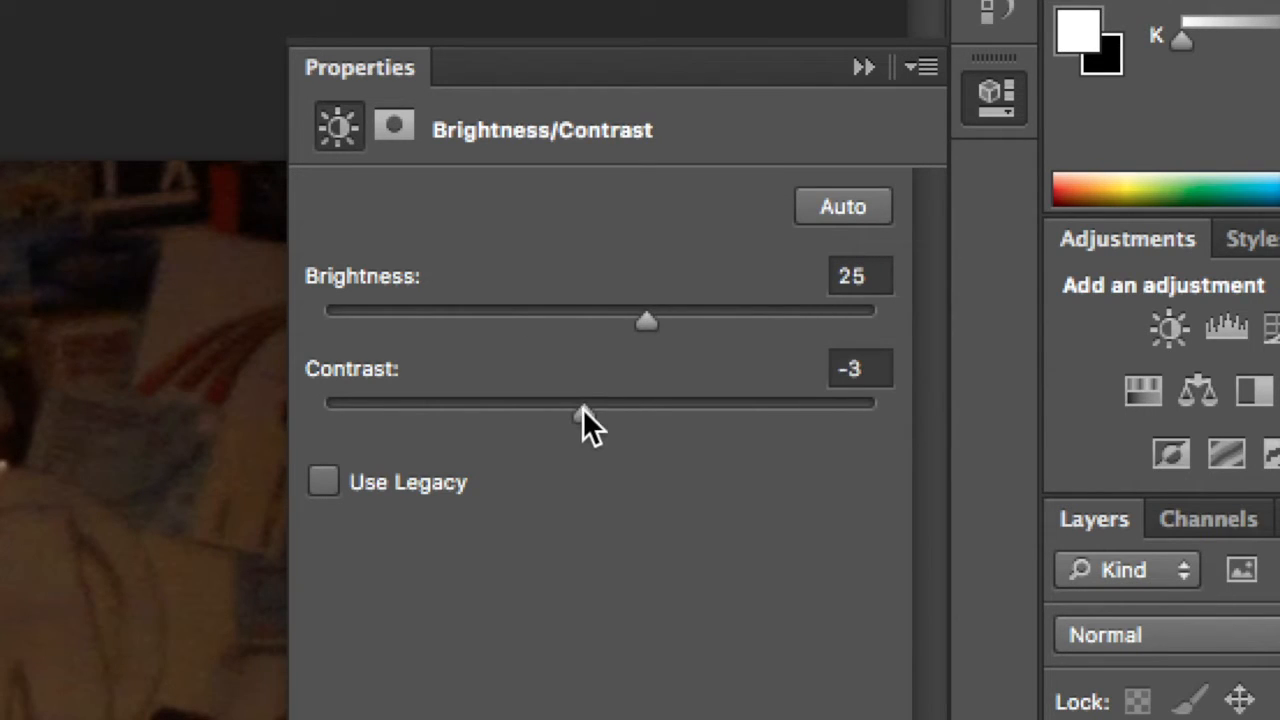
click(661, 406)
click(583, 310)
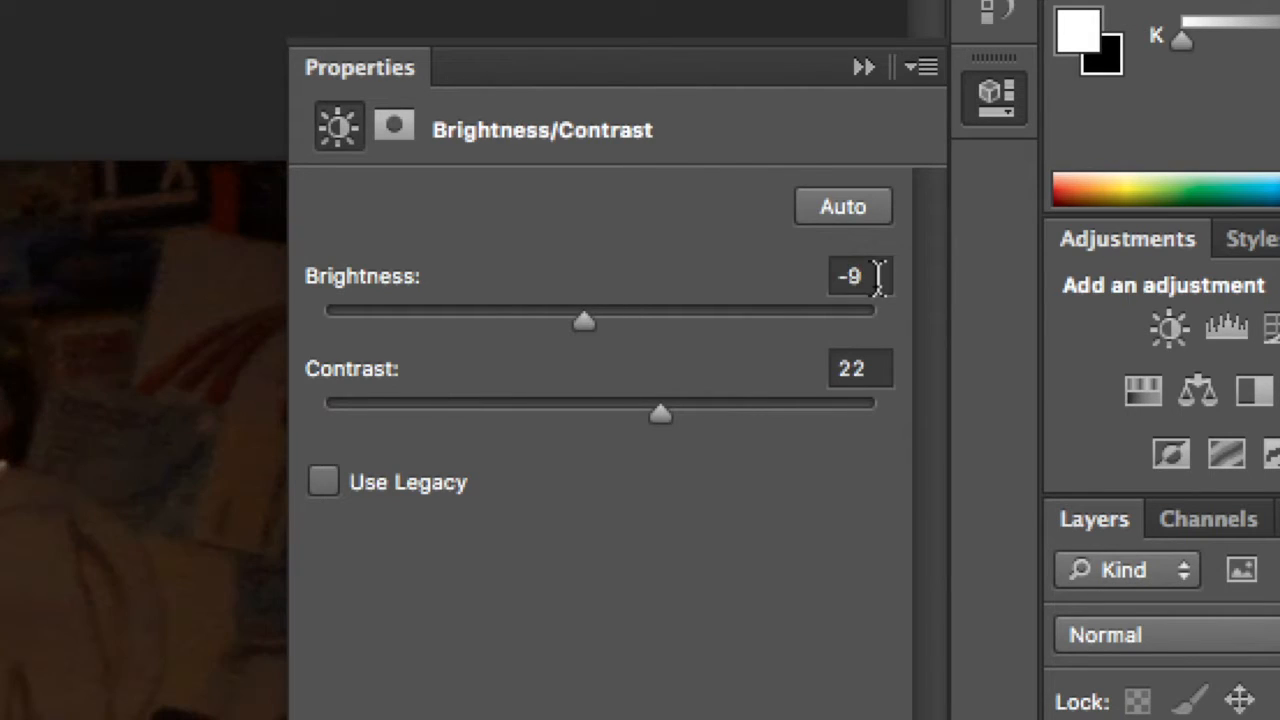
Set the Brightness/Contrast adjustment to brightness -33 and contrast 30.
click(874, 277)
key(BackSpace)
text(-33)
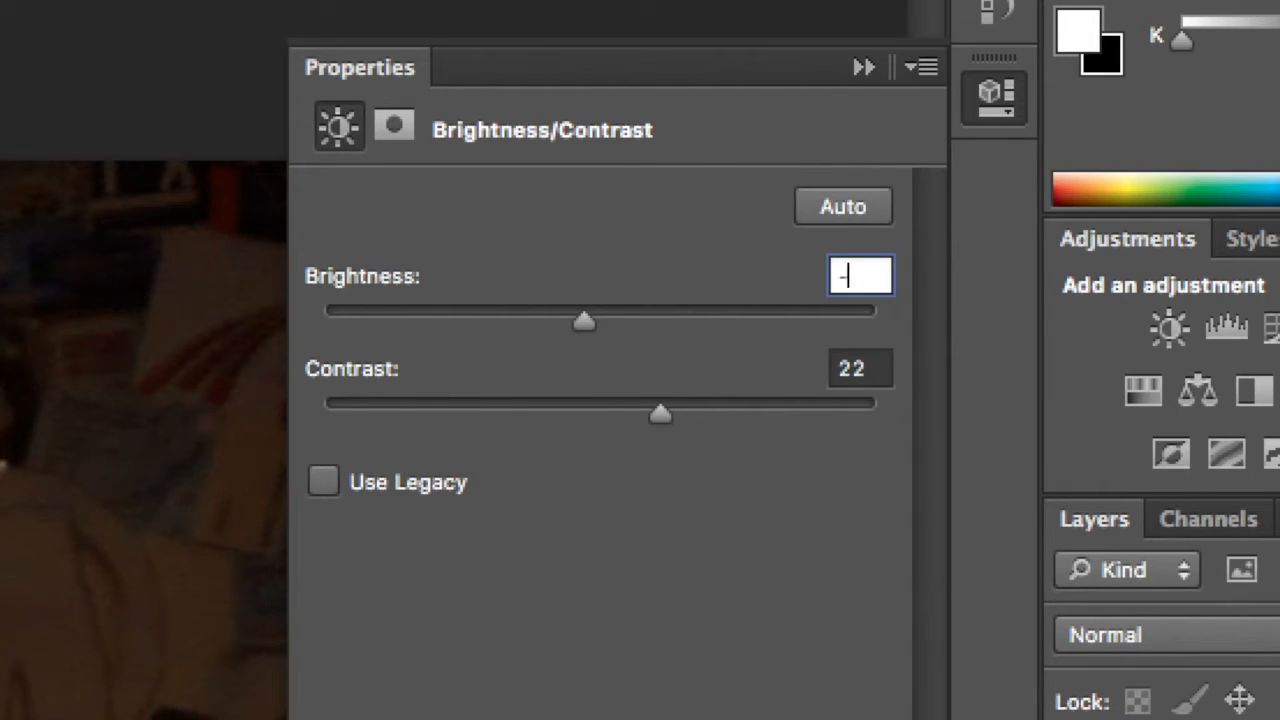
click(871, 368)
key(BackSpace)
key(BackSpace)
text(30)
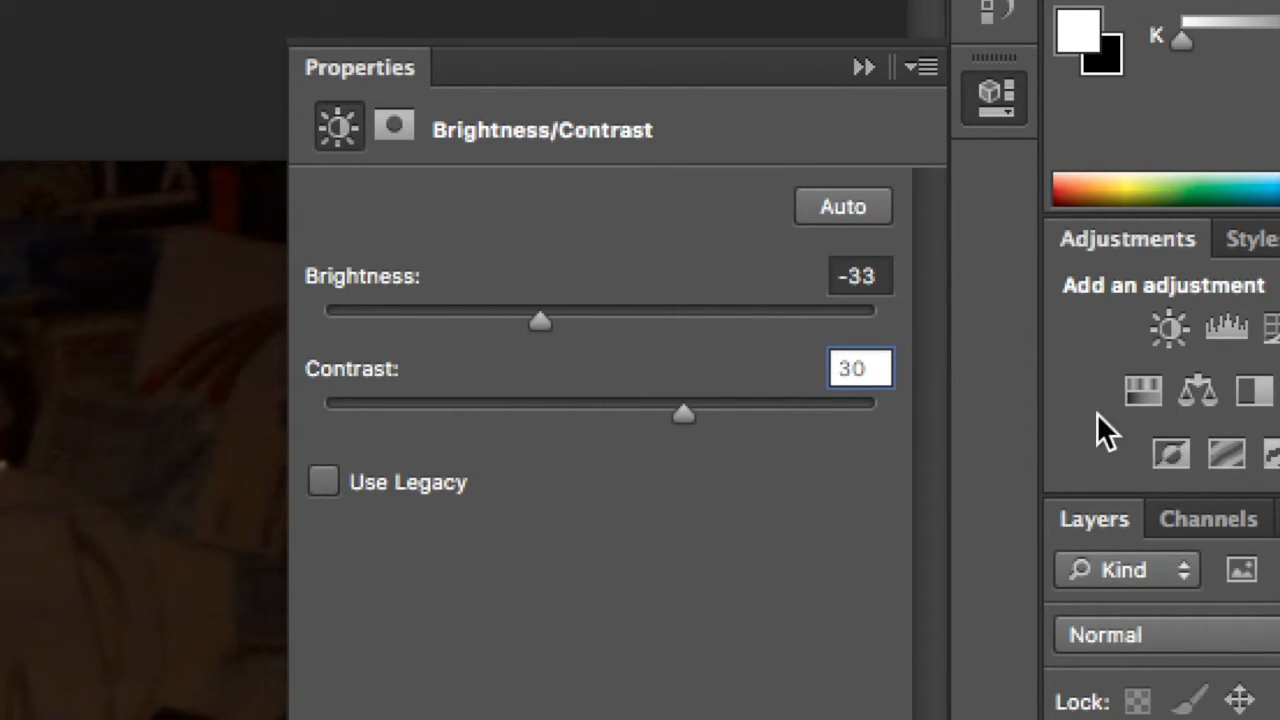
Try a contrast of 10, settle on 0, and close the adjustment's properties.
key(BackSpace)
key(BackSpace)
text(10)
key(BackSpace)
key(BackSpace)
text(0)
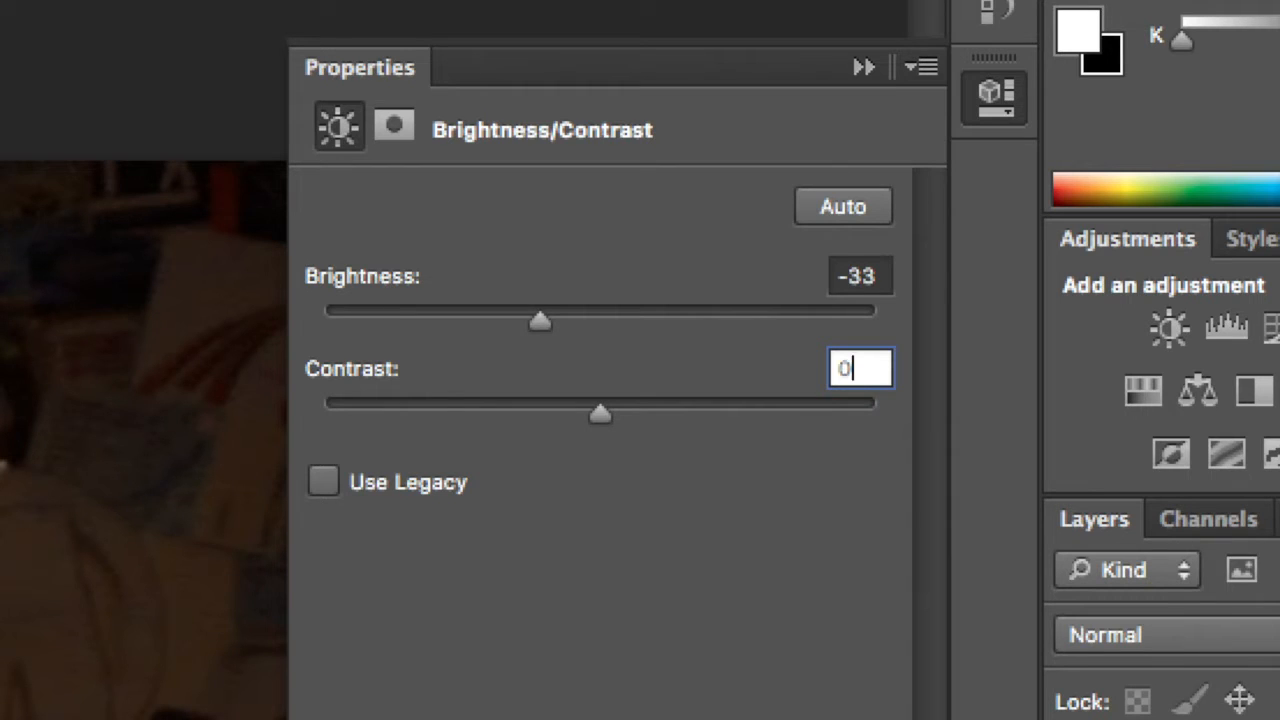
click(922, 68)
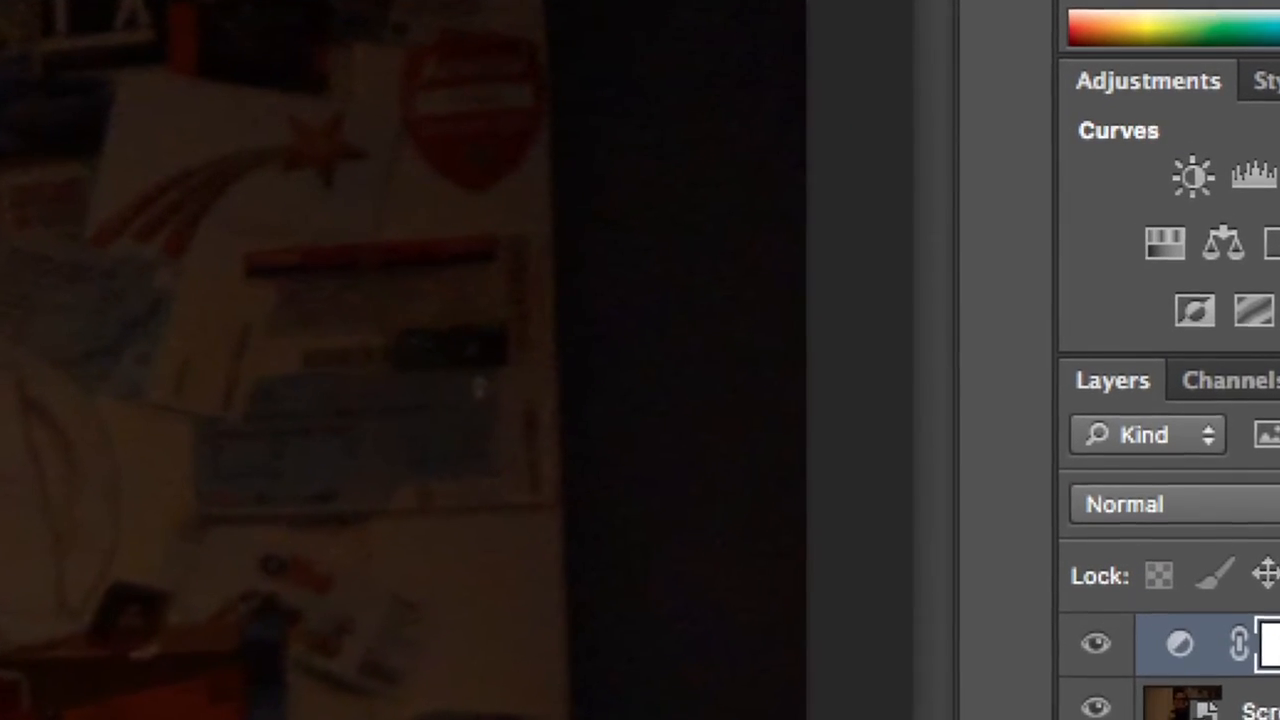
Add a Curves adjustment layer and bend the RGB curve into a gentle S-shape with one upper and one lower point.
click(1279, 176)
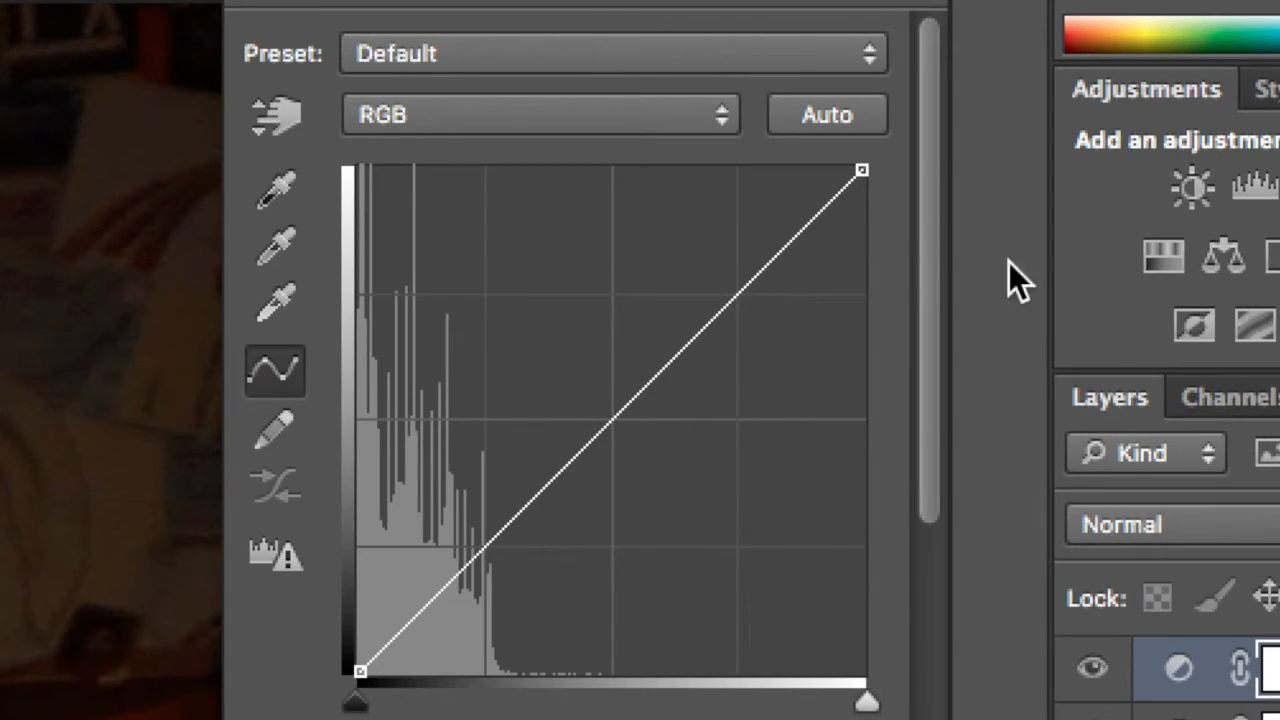
drag(731, 309, 697, 295)
click(507, 503)
mouse_move(522, 512)
mouse_down()
mouse_move(540, 517)
mouse_move(522, 511)
mouse_up()
drag(681, 293, 704, 296)
mouse_move(528, 511)
mouse_down()
mouse_move(549, 514)
mouse_move(531, 508)
mouse_up()
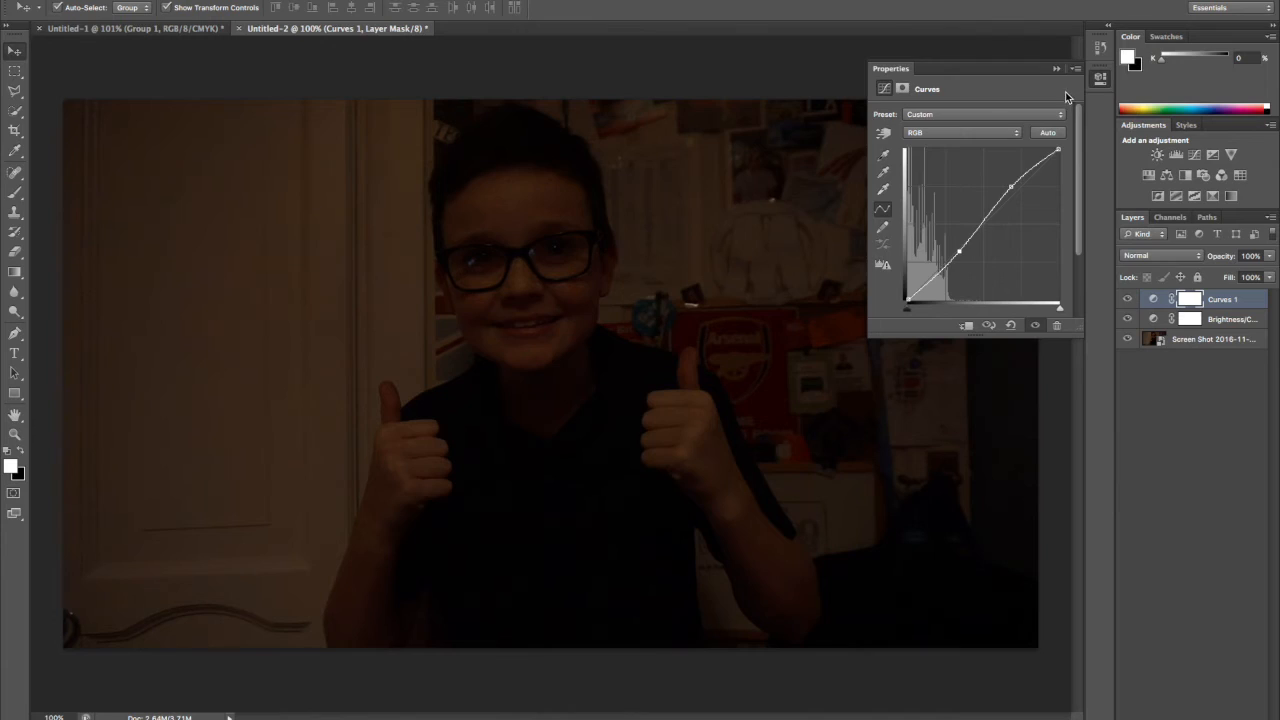
click(1075, 68)
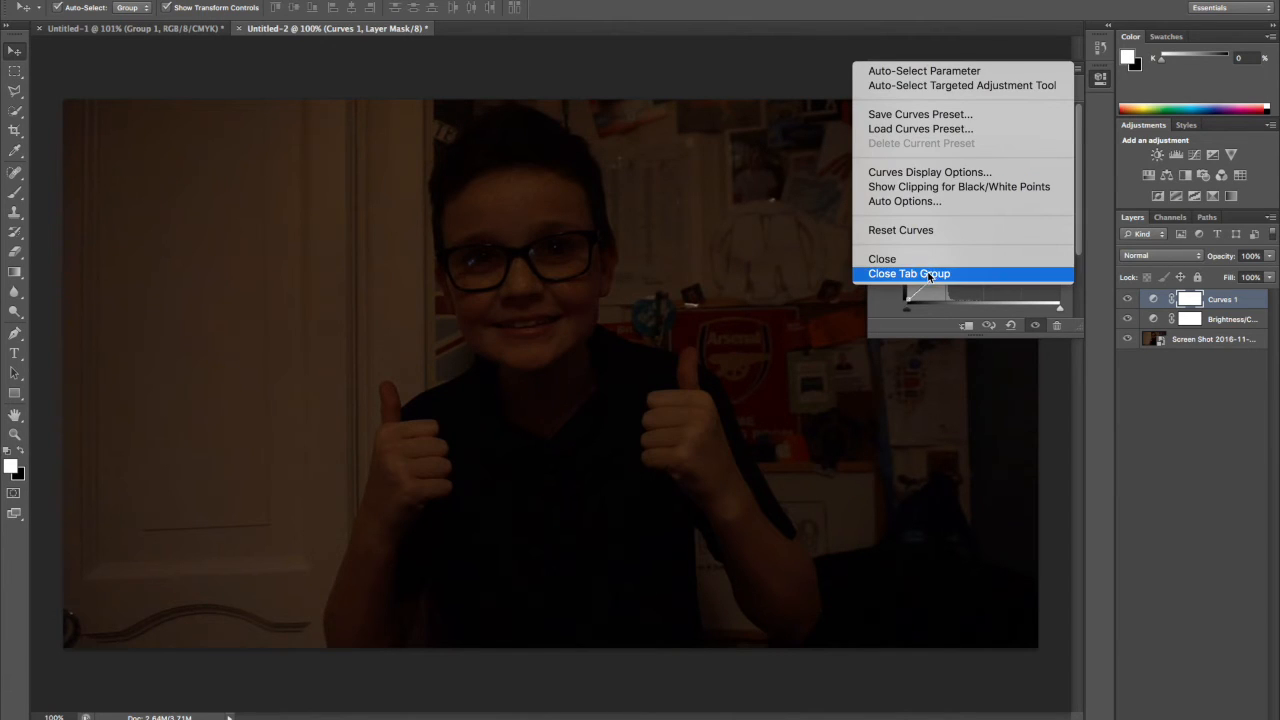
Reopen the Brightness/Contrast adjustment, set brightness to about -8 and contrast to 17, and close its properties.
double_click(1235, 321)
click(1156, 321)
double_click(1156, 321)
mouse_move(969, 182)
mouse_down()
mouse_move(983, 183)
mouse_move(955, 181)
mouse_move(966, 147)
mouse_move(984, 186)
mouse_up()
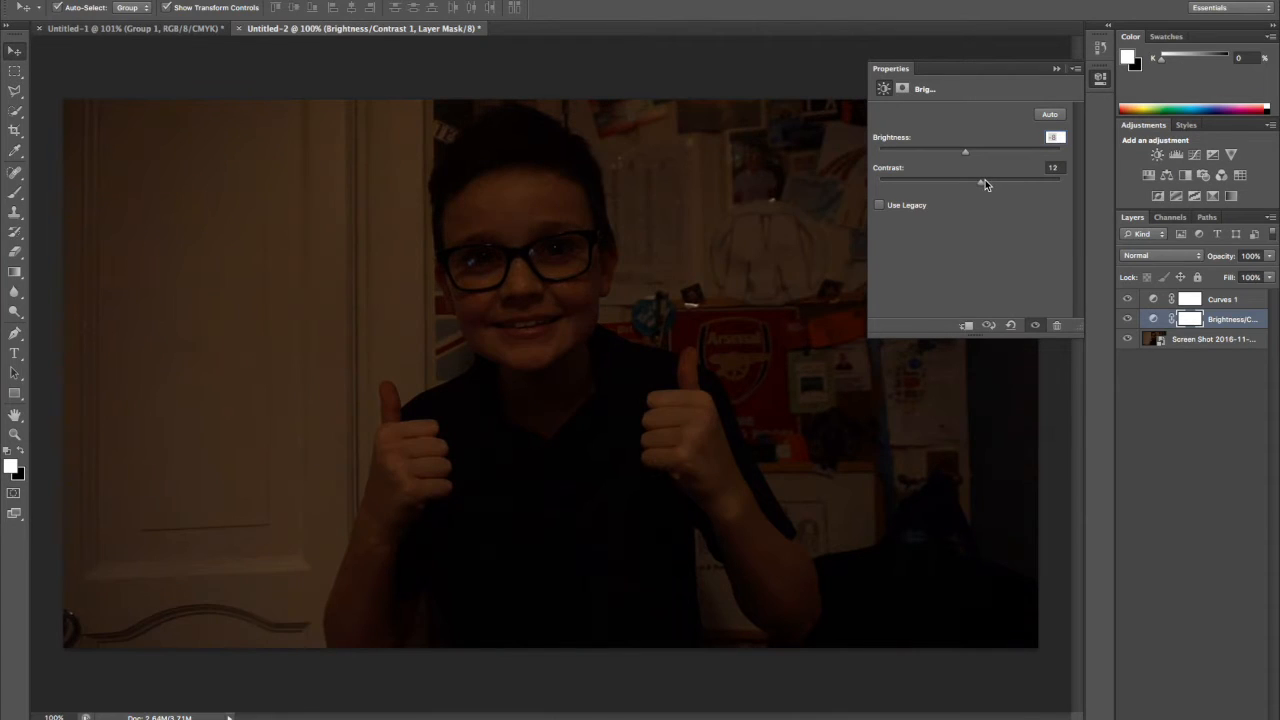
click(1076, 68)
click(1112, 150)
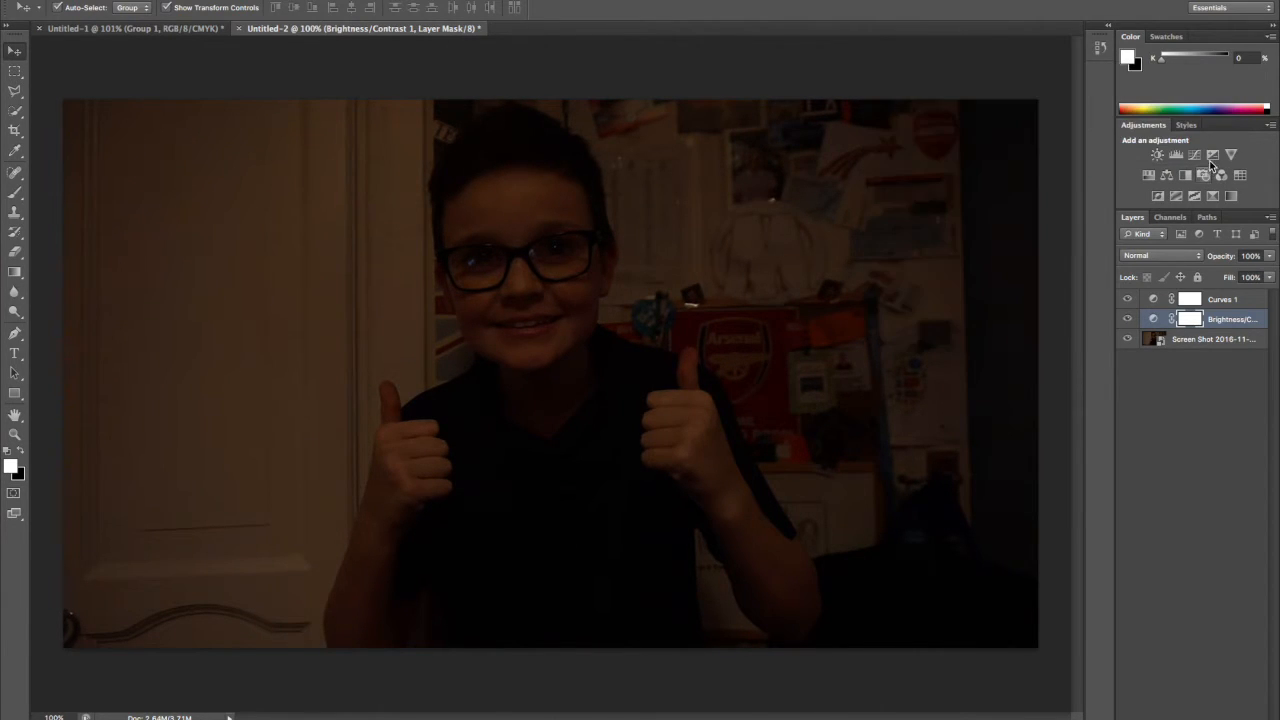
Add an Exposure adjustment layer with exposure about +0.78, offset about +0.03 and gamma correction about 0.67.
click(1212, 156)
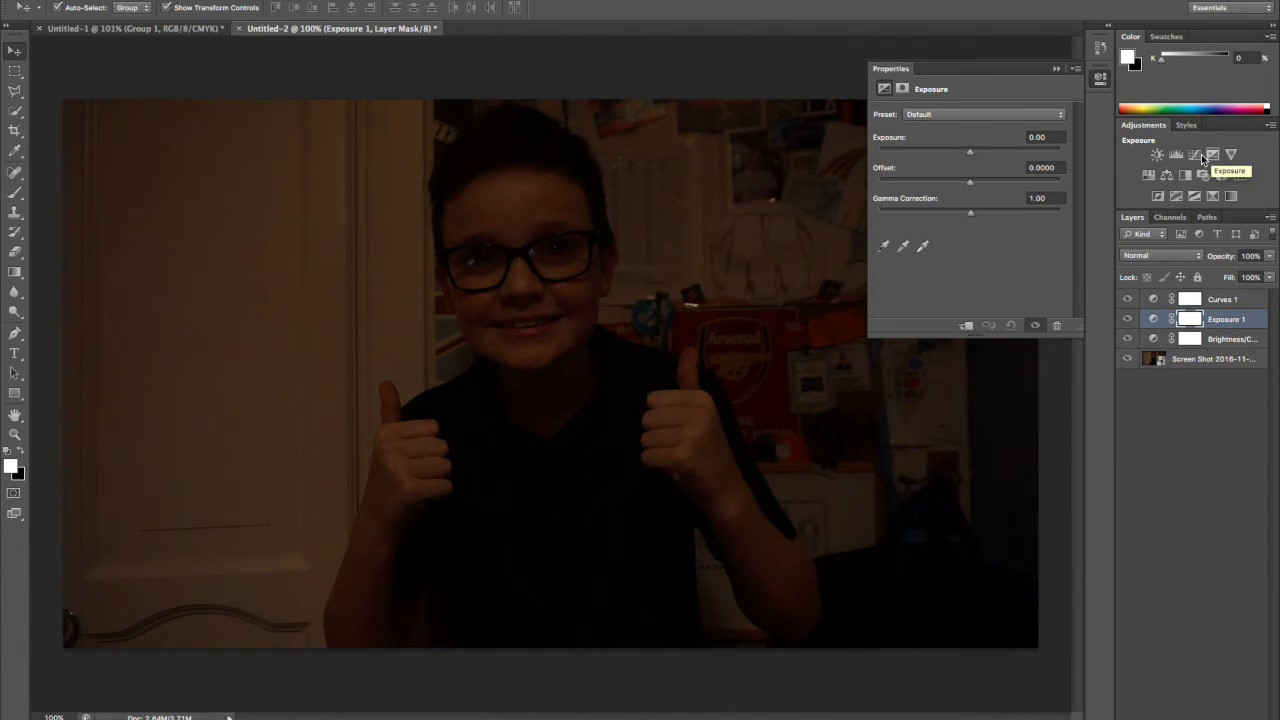
drag(972, 150, 973, 149)
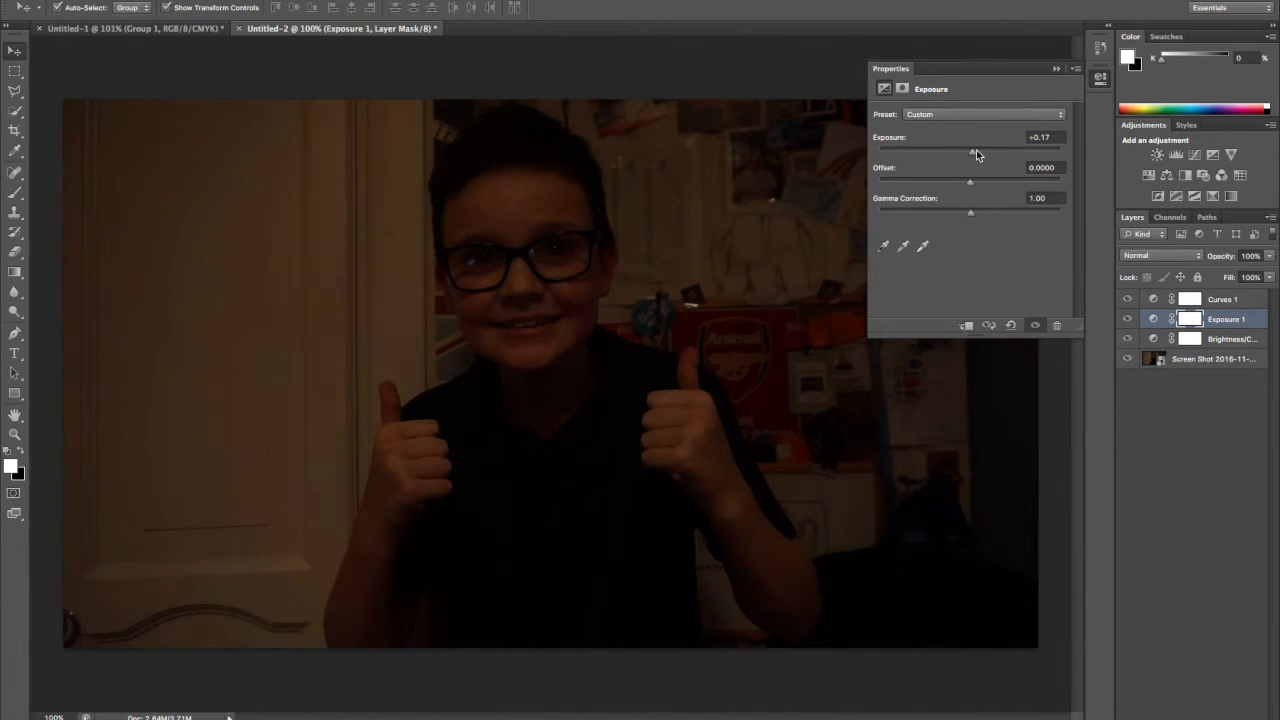
drag(970, 181, 971, 181)
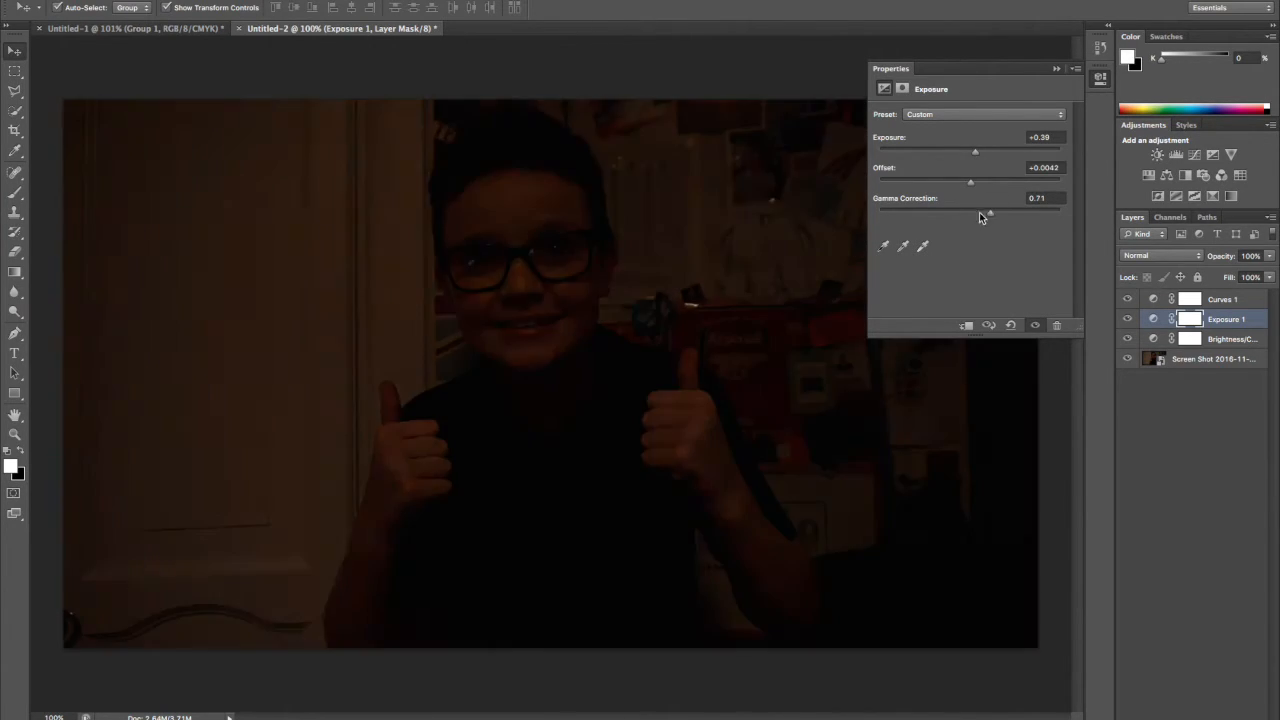
drag(980, 212, 981, 153)
drag(977, 182, 977, 214)
Set the Brightness/Contrast adjustment layer to brightness 20 and contrast 14, and close its properties.
click(1156, 340)
double_click(1156, 340)
click(1097, 147)
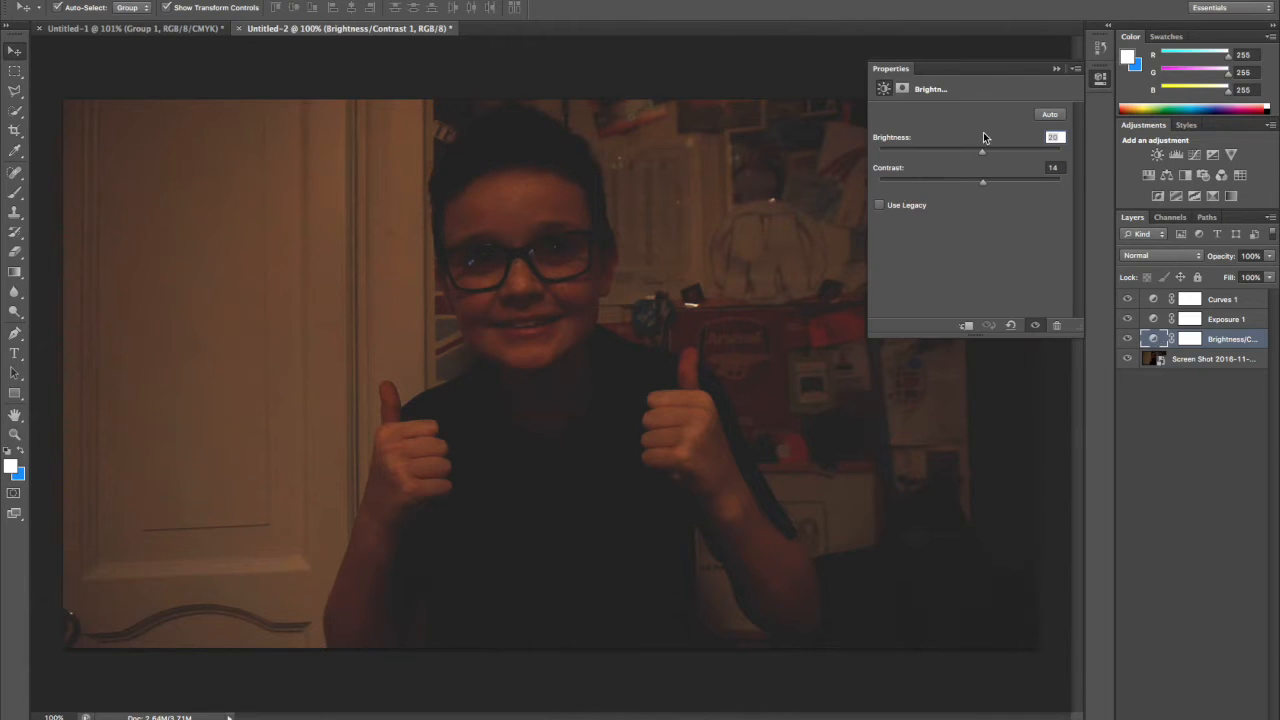
click(1076, 69)
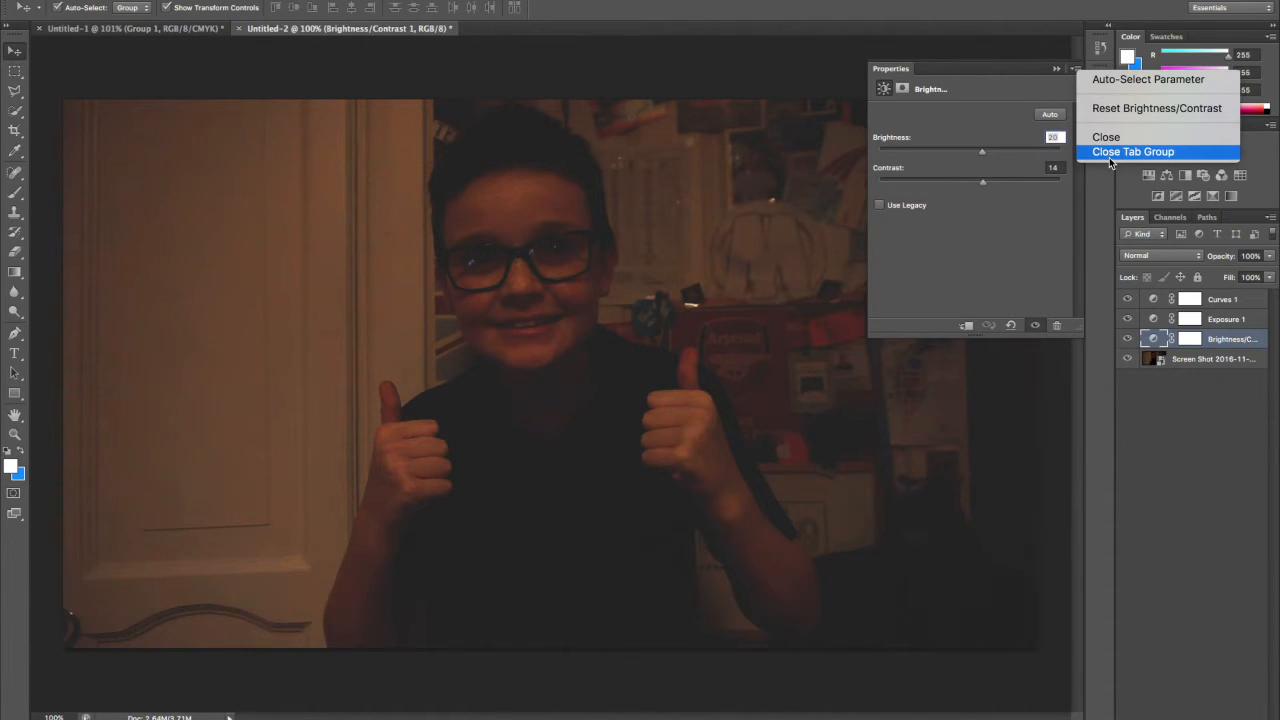
click(1110, 152)
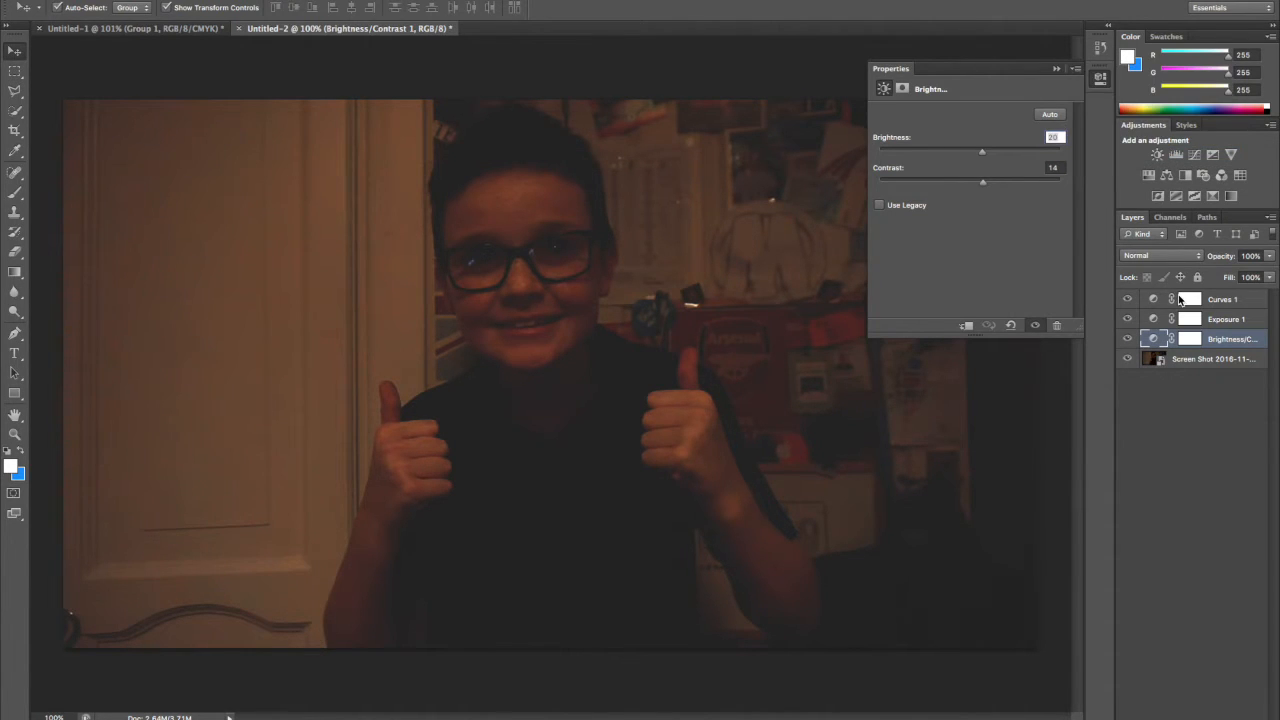
Reopen the Exposure adjustment layer's properties to check its settings, and close them again.
double_click(1226, 318)
key(Return)
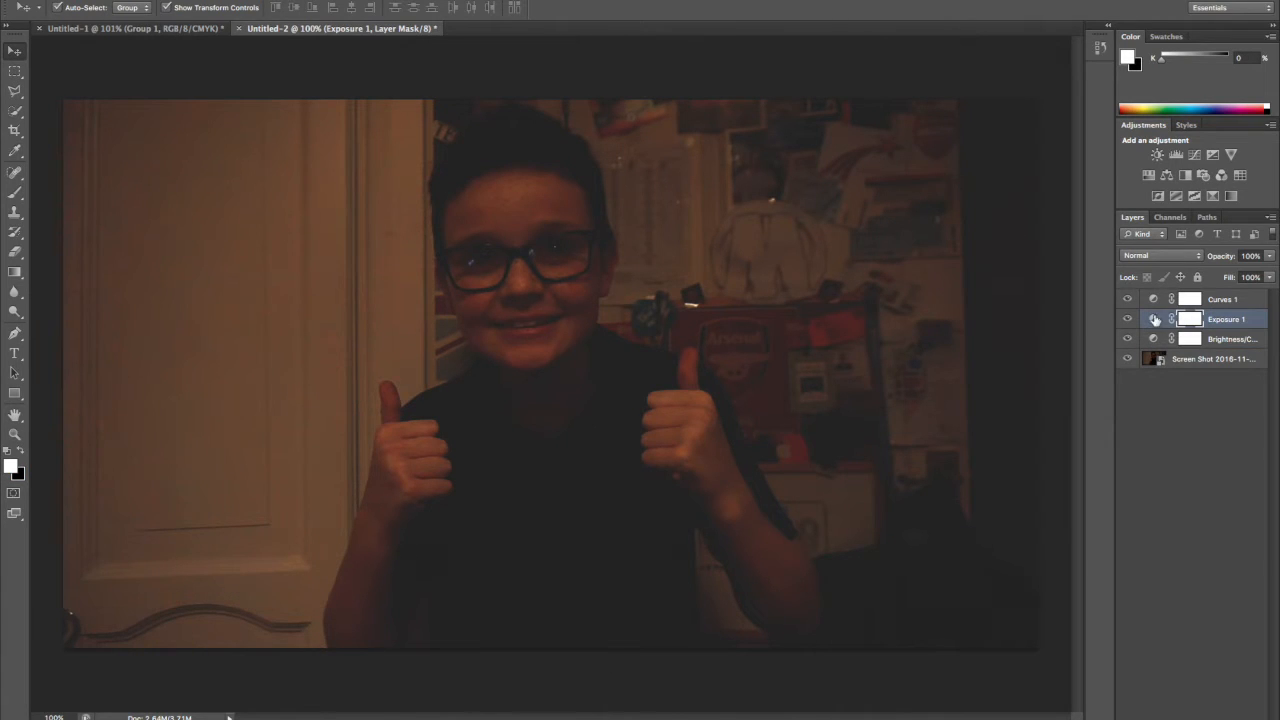
double_click(1154, 318)
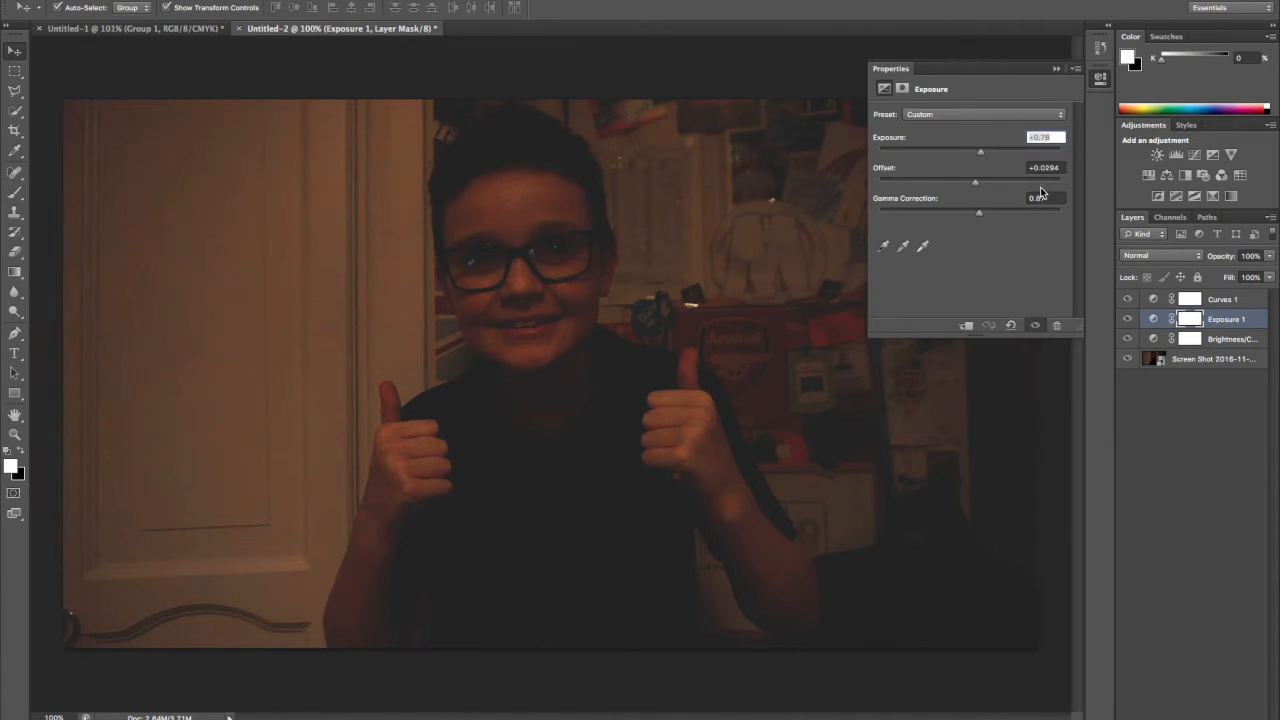
click(1077, 69)
click(1135, 202)
Group the Curves, Exposure and Brightness/Contrast adjustment layers and add a new empty layer above the group.
click(1217, 301)
shift+click(1229, 340)
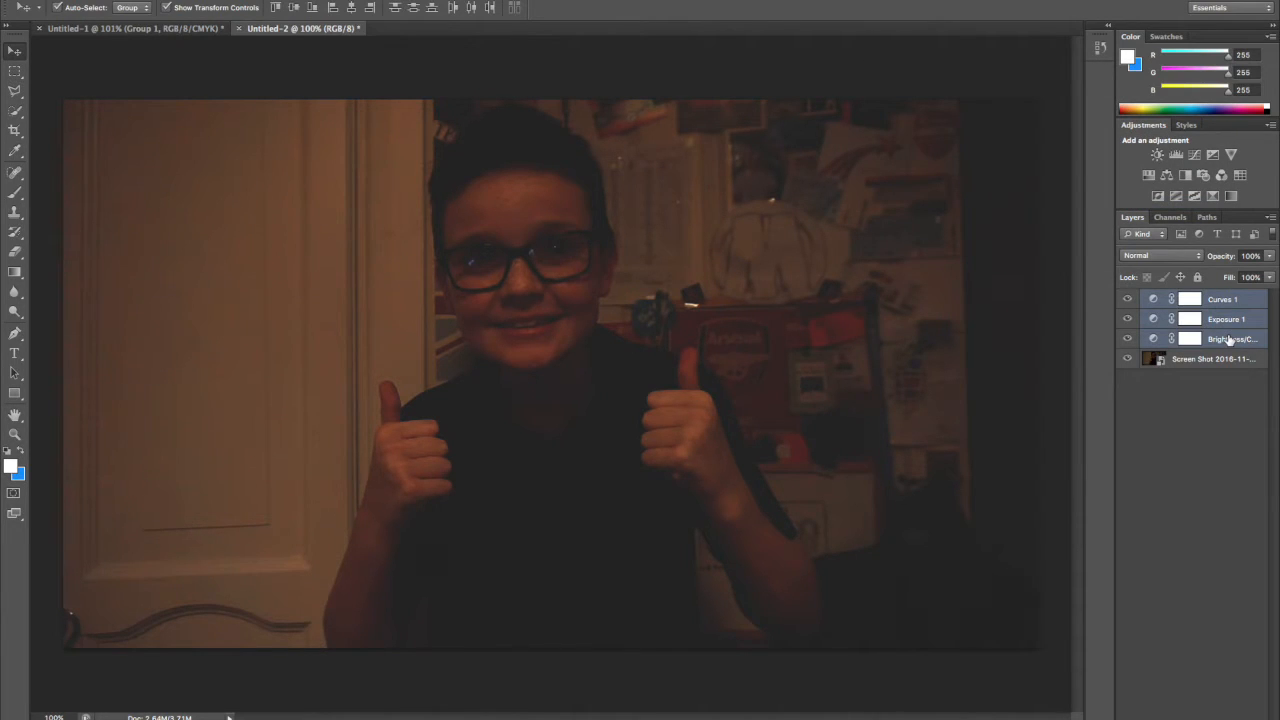
key(ctrl+g)
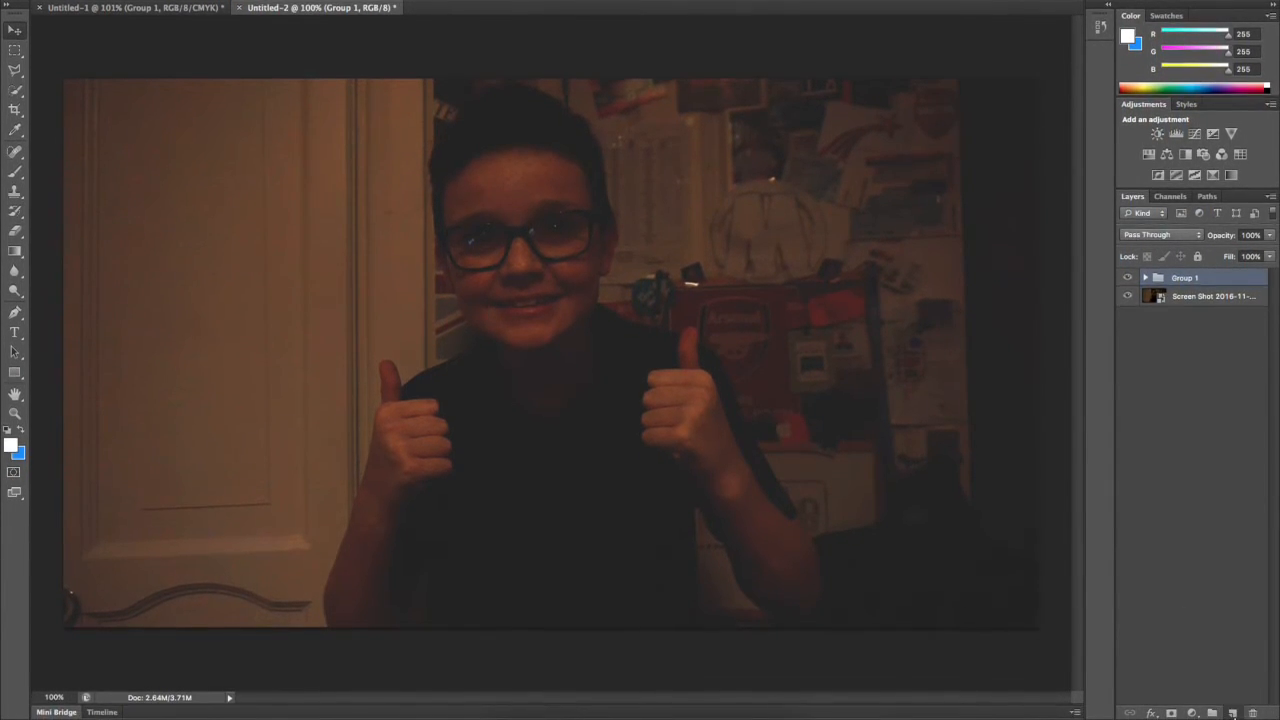
click(1233, 713)
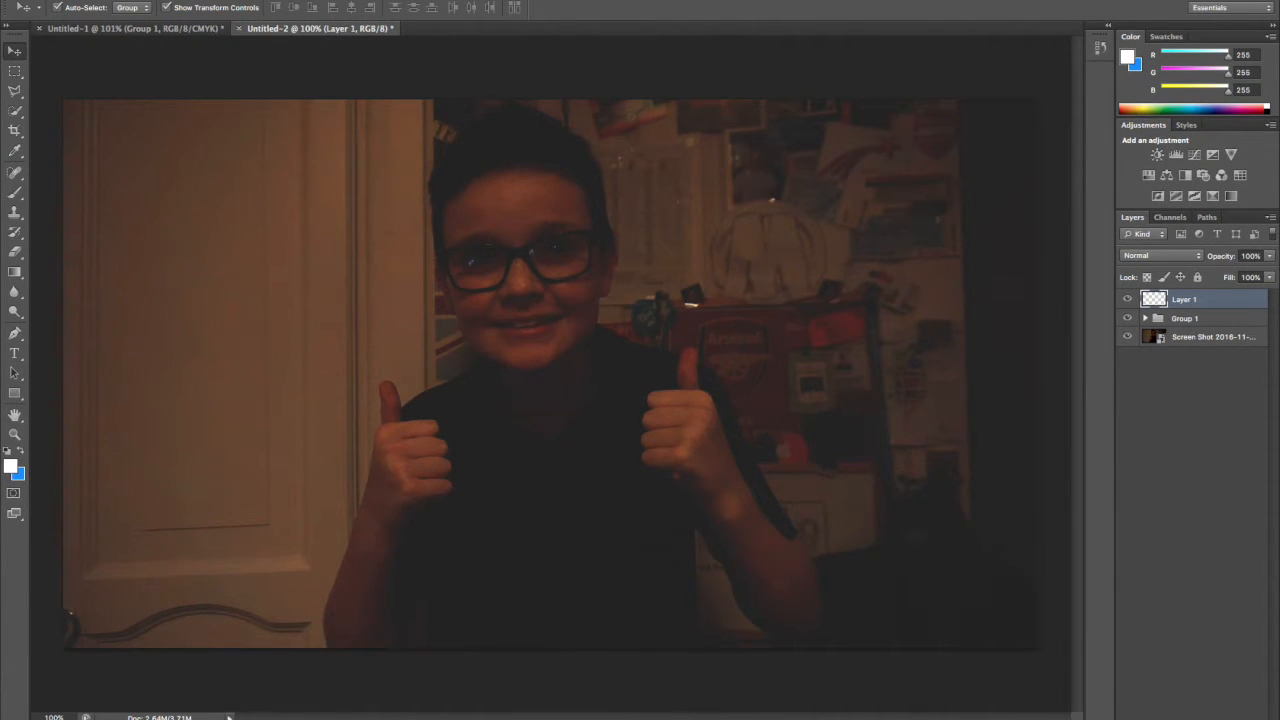
Place Flame.png from the Desktop as a new layer filling the canvas, and commit the placement.
click(115, 0)
click(157, 215)
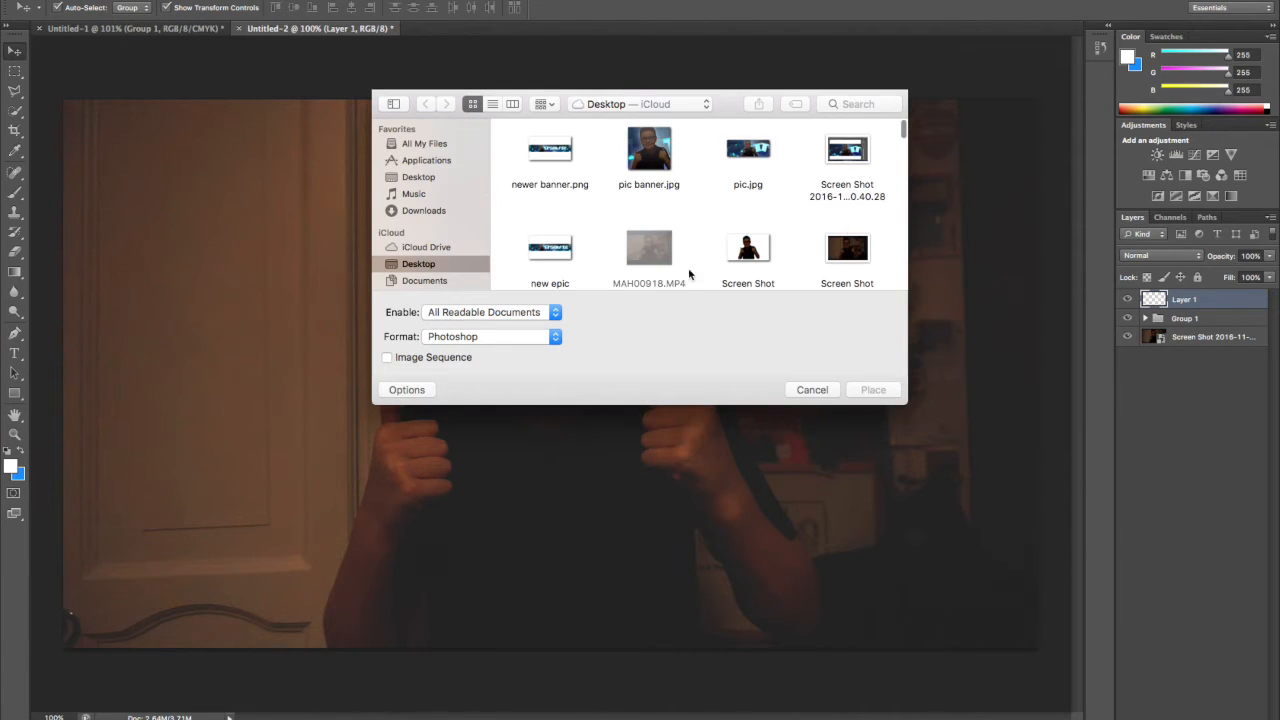
drag(904, 140, 905, 146)
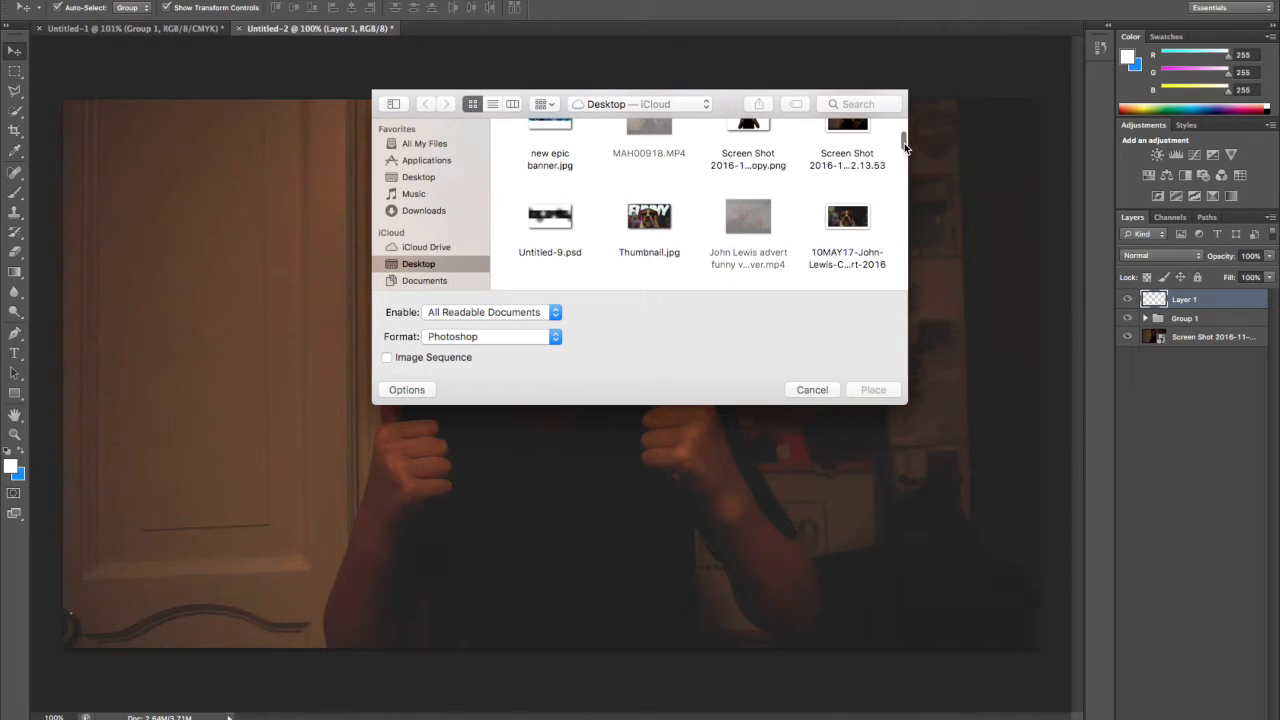
drag(904, 146, 894, 257)
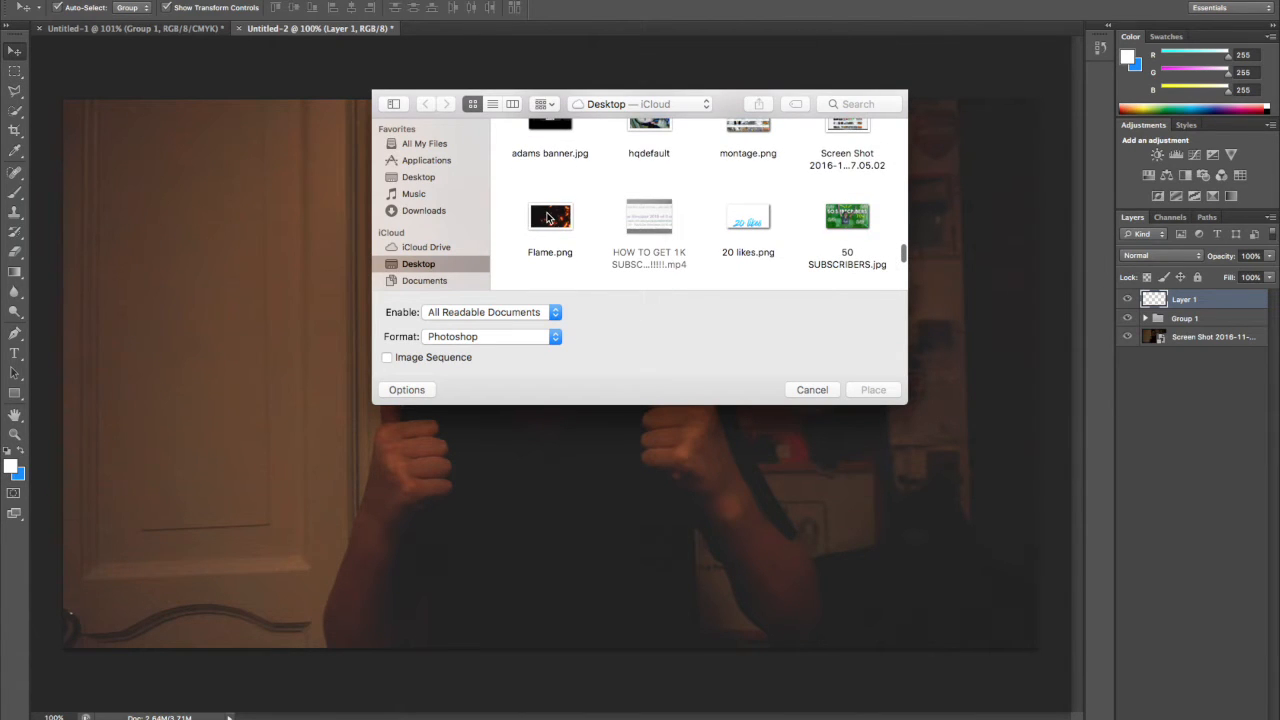
click(548, 219)
double_click(548, 219)
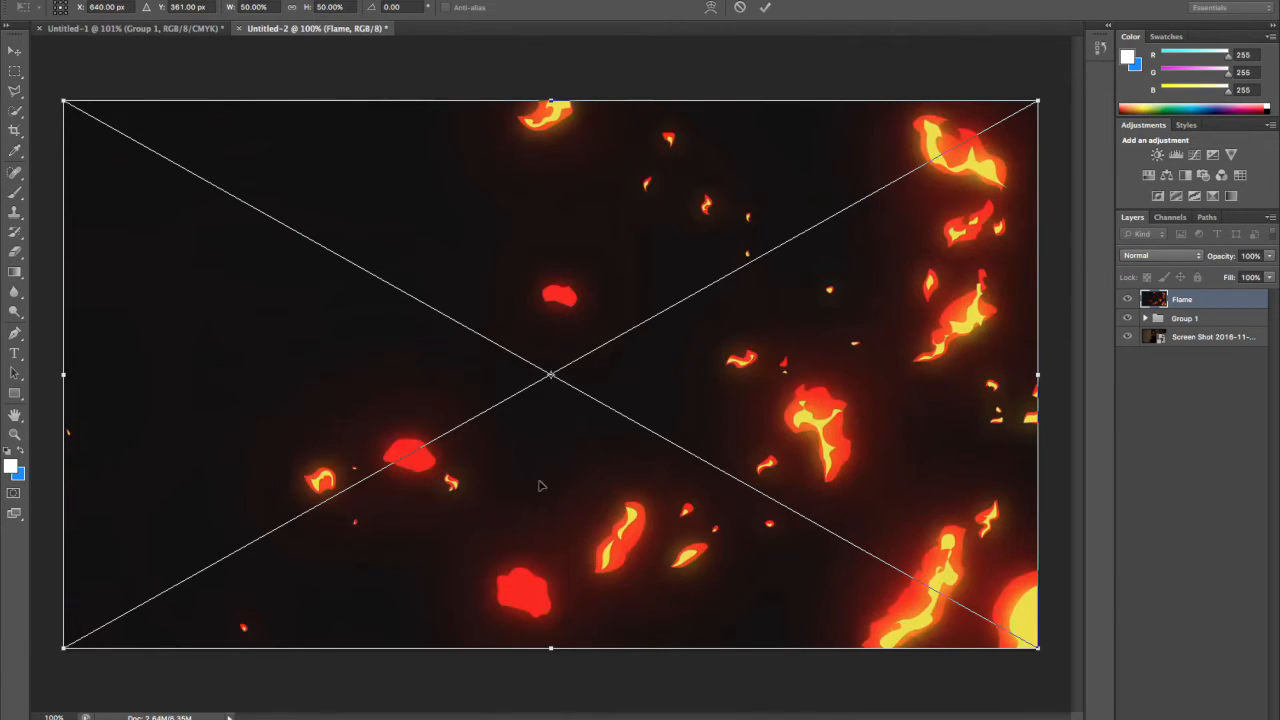
click(765, 7)
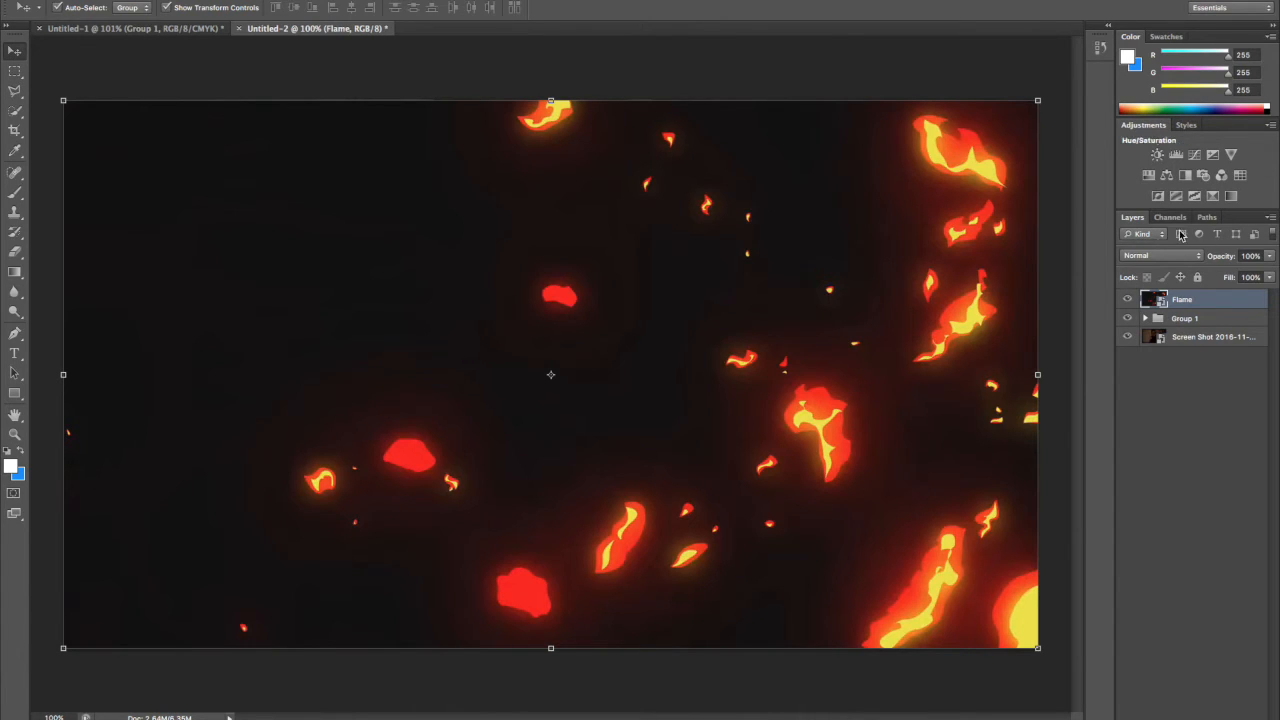
Set the Flame layer's blend mode to Lighten and rasterize the layer.
click(1156, 257)
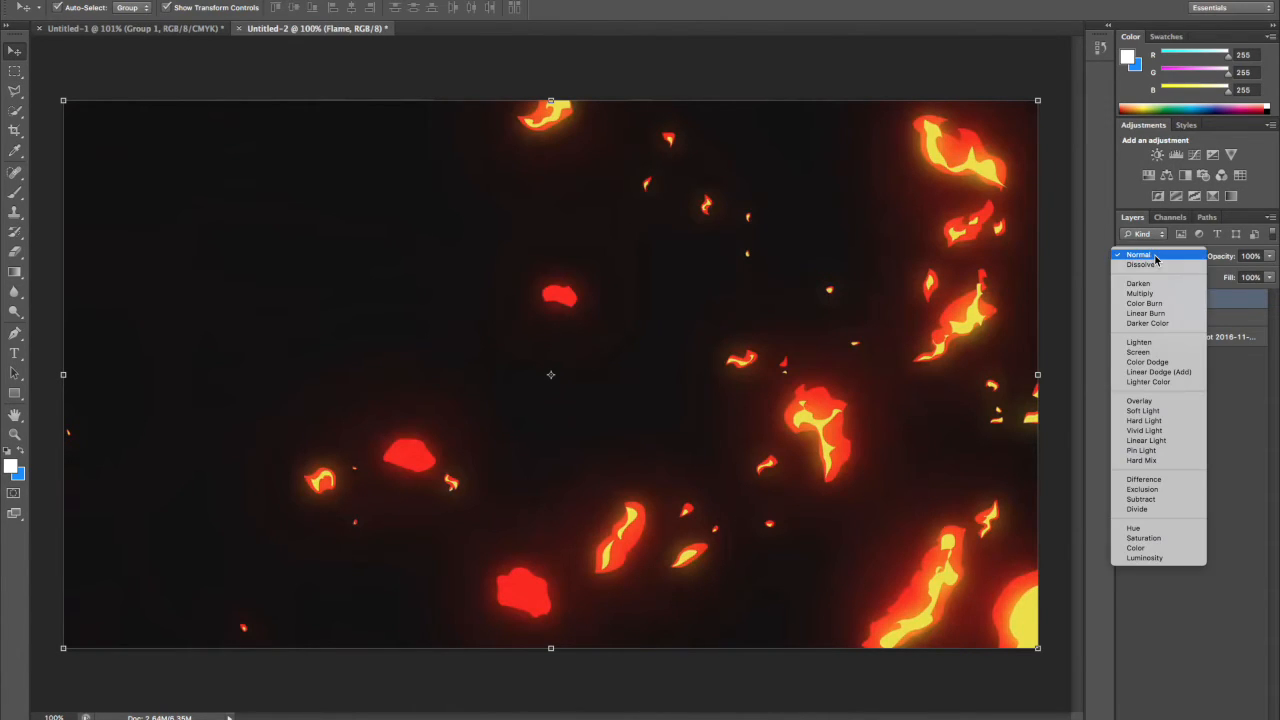
click(1139, 342)
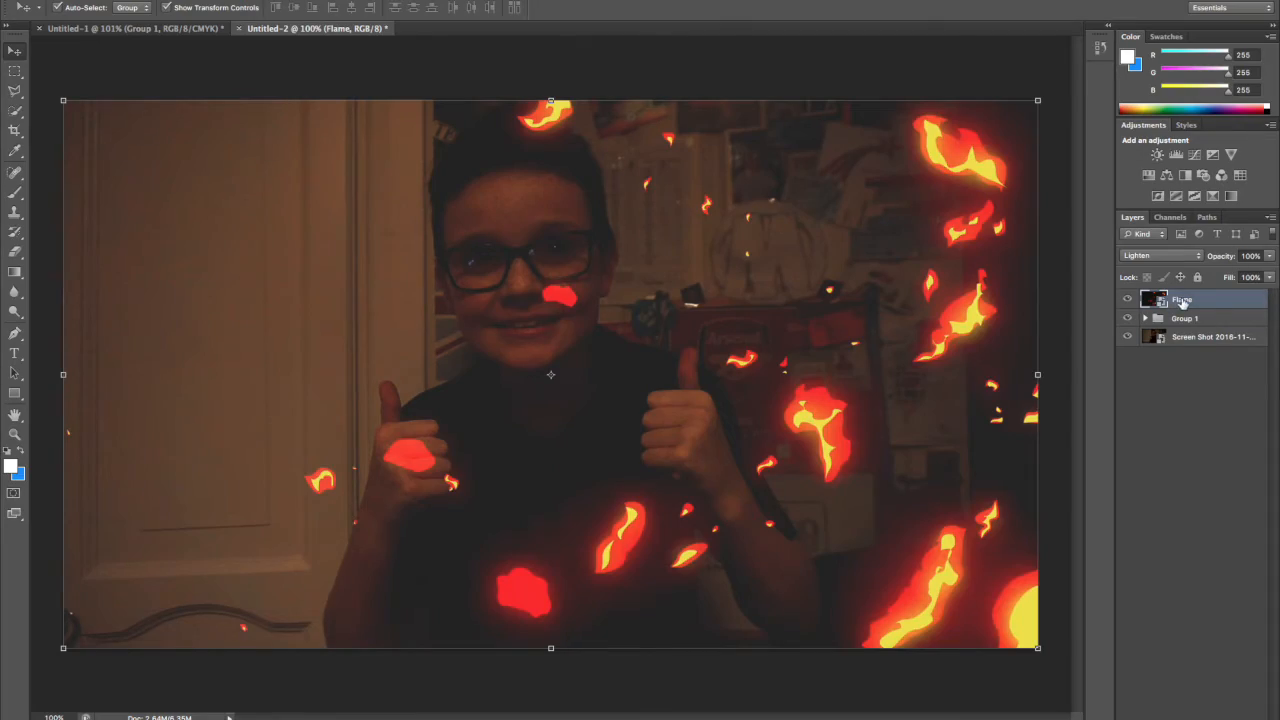
right_click(1182, 301)
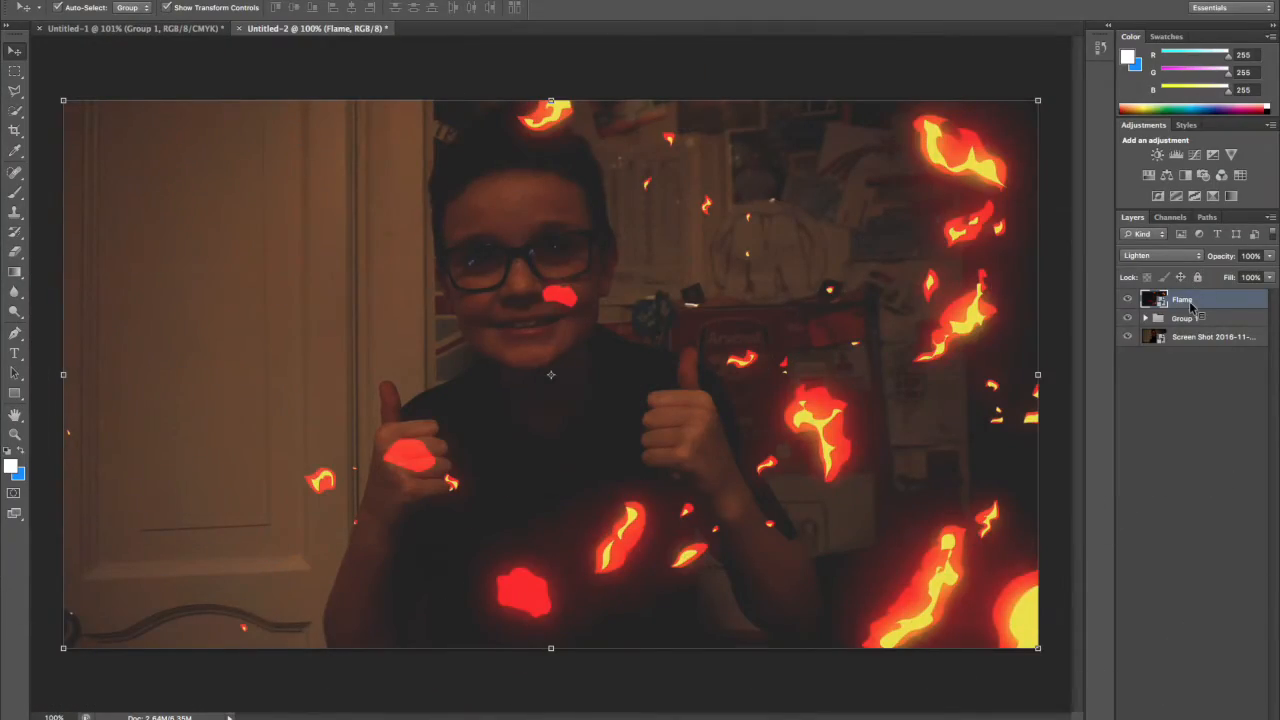
right_click(1192, 302)
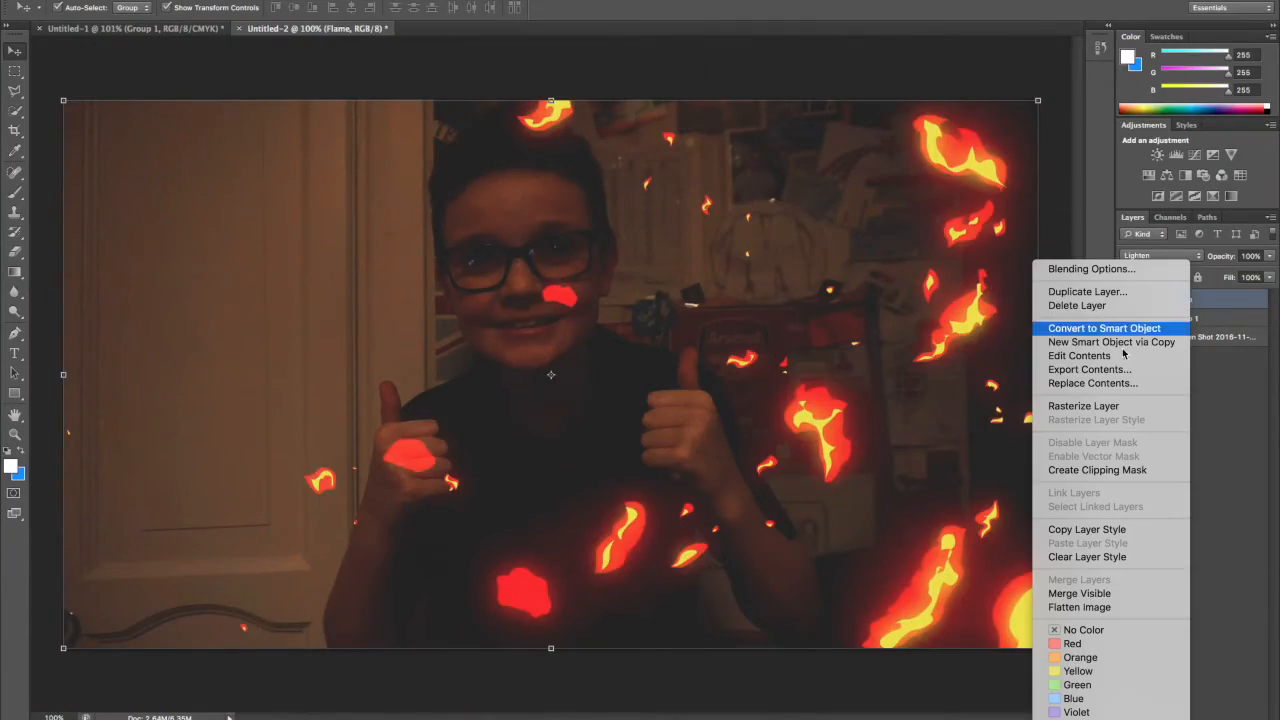
click(1110, 407)
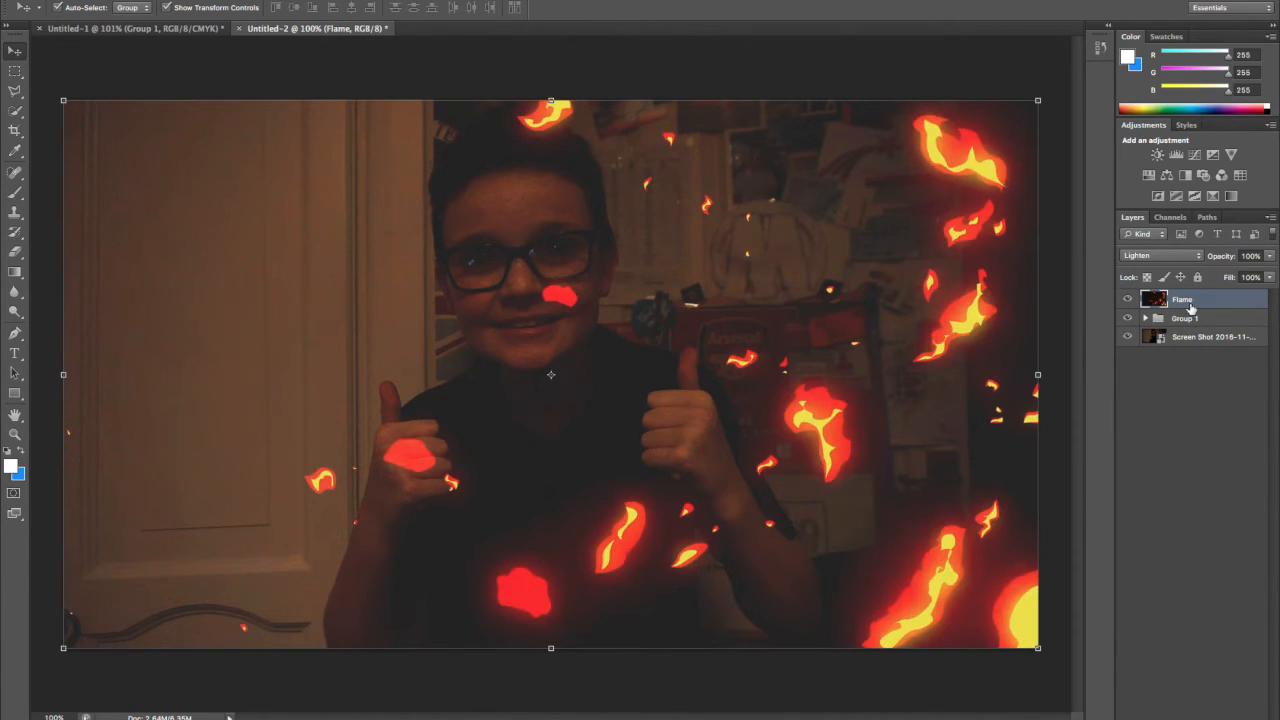
Recolour the flames with a Hue/Saturation adjustment on the Flame layer, setting Hue to +180.
key(ctrl+u)
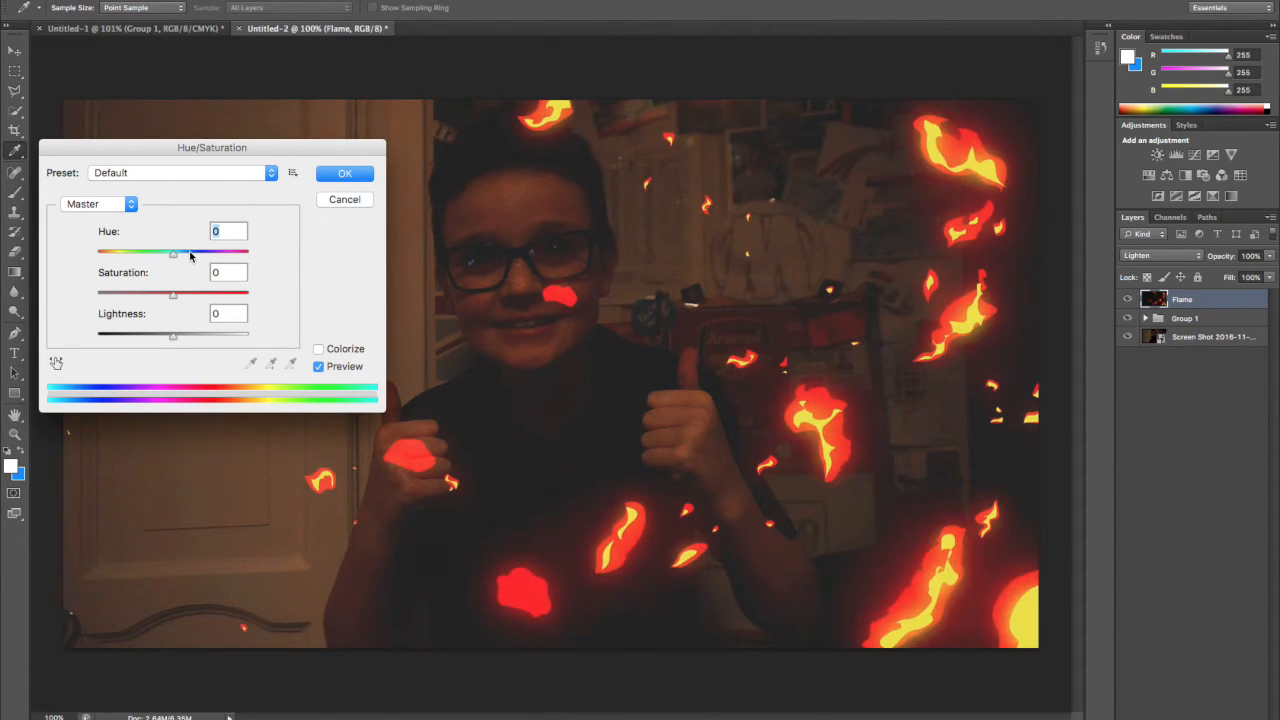
drag(190, 254, 273, 251)
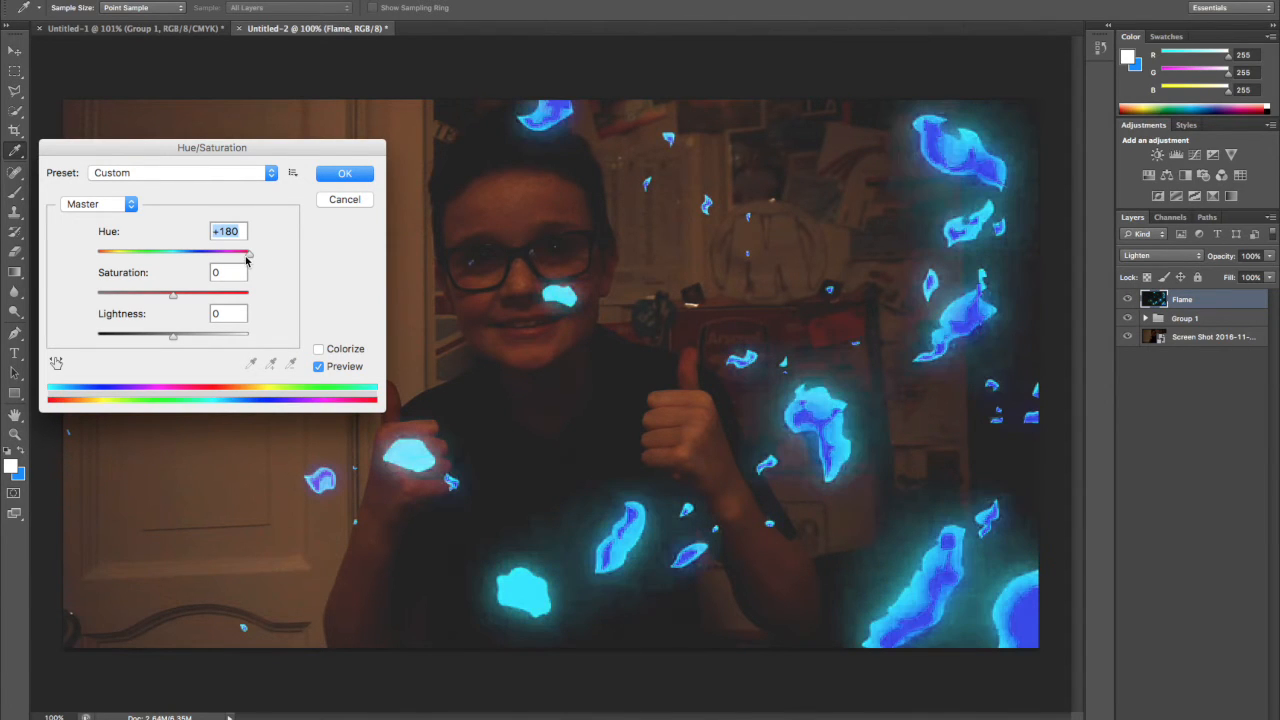
click(345, 175)
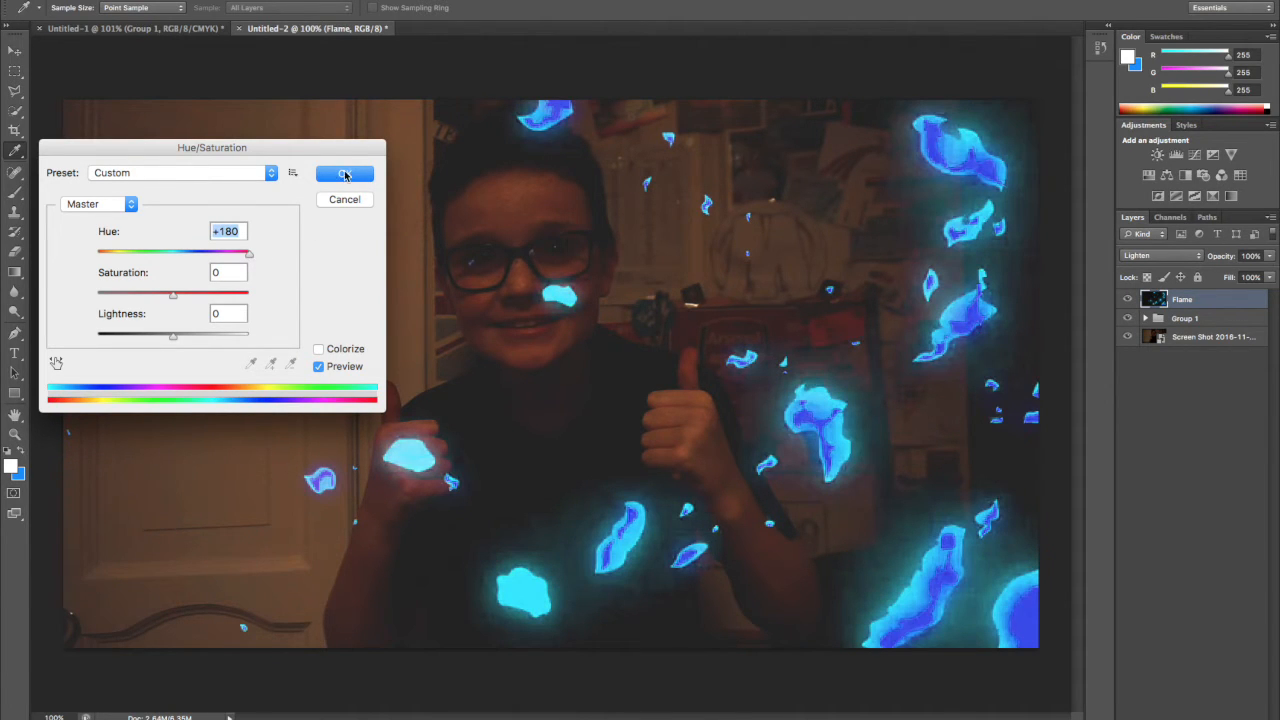
key(v)
Check the flame colours in the Untitled-1 document, and apply a second Hue/Saturation adjustment to Untitled-2's Flame layer with Hue +8.
click(180, 30)
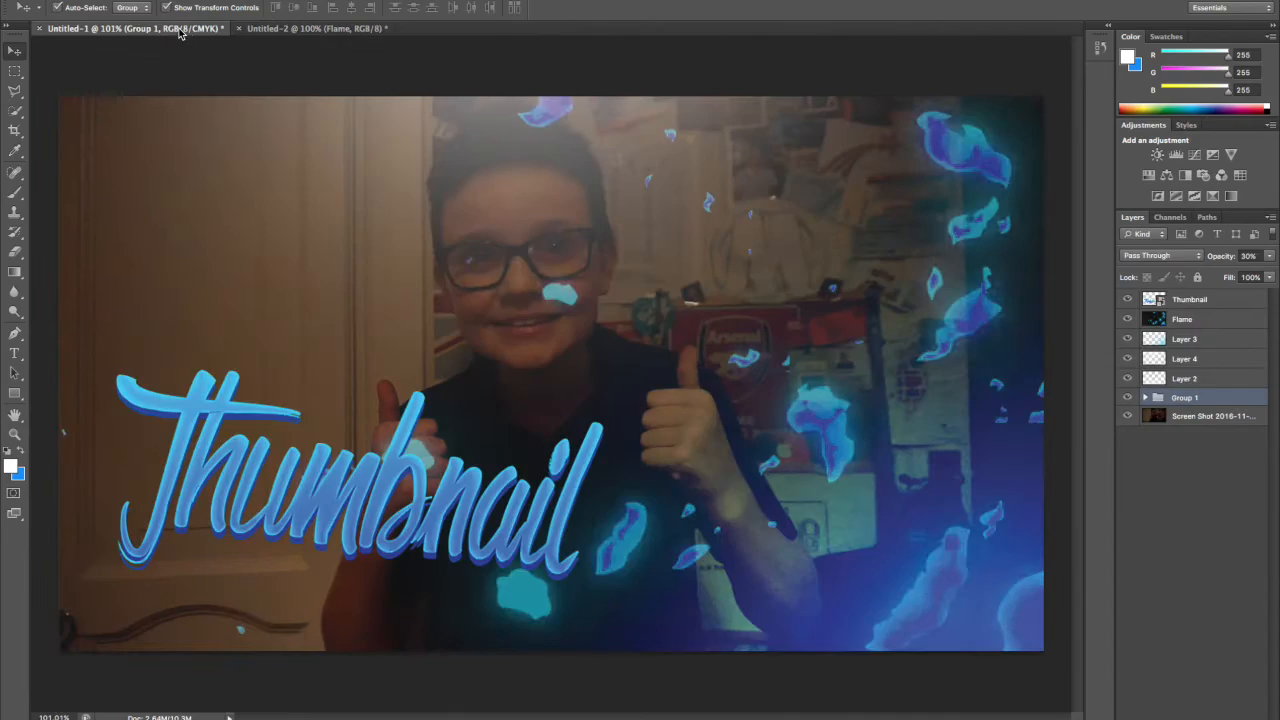
click(270, 30)
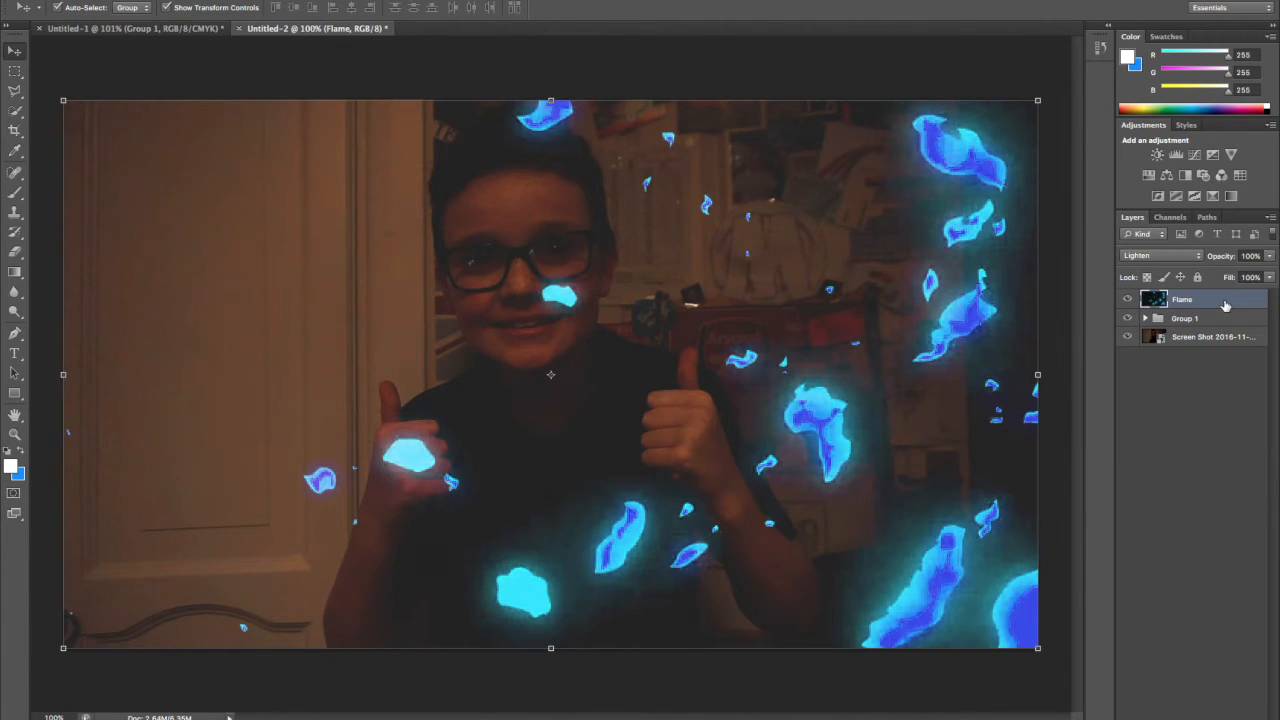
key(super+u)
drag(172, 253, 22, 240)
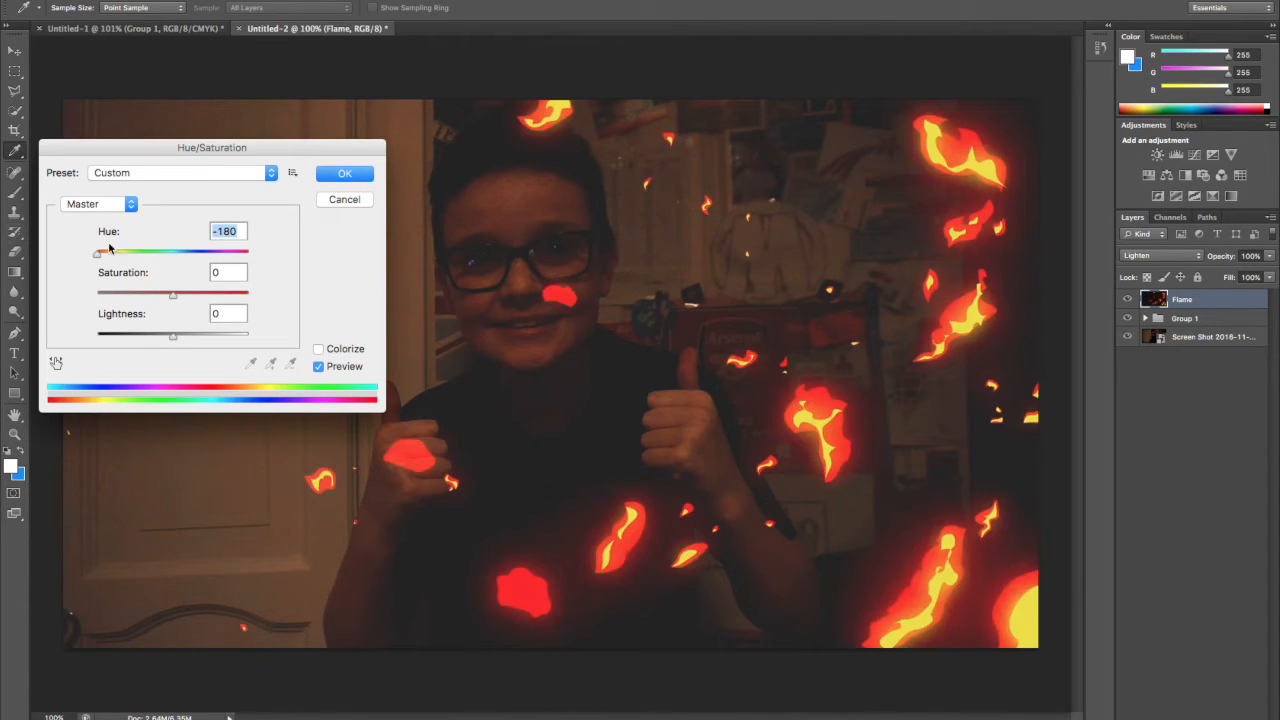
drag(208, 255, 309, 251)
drag(240, 256, 180, 256)
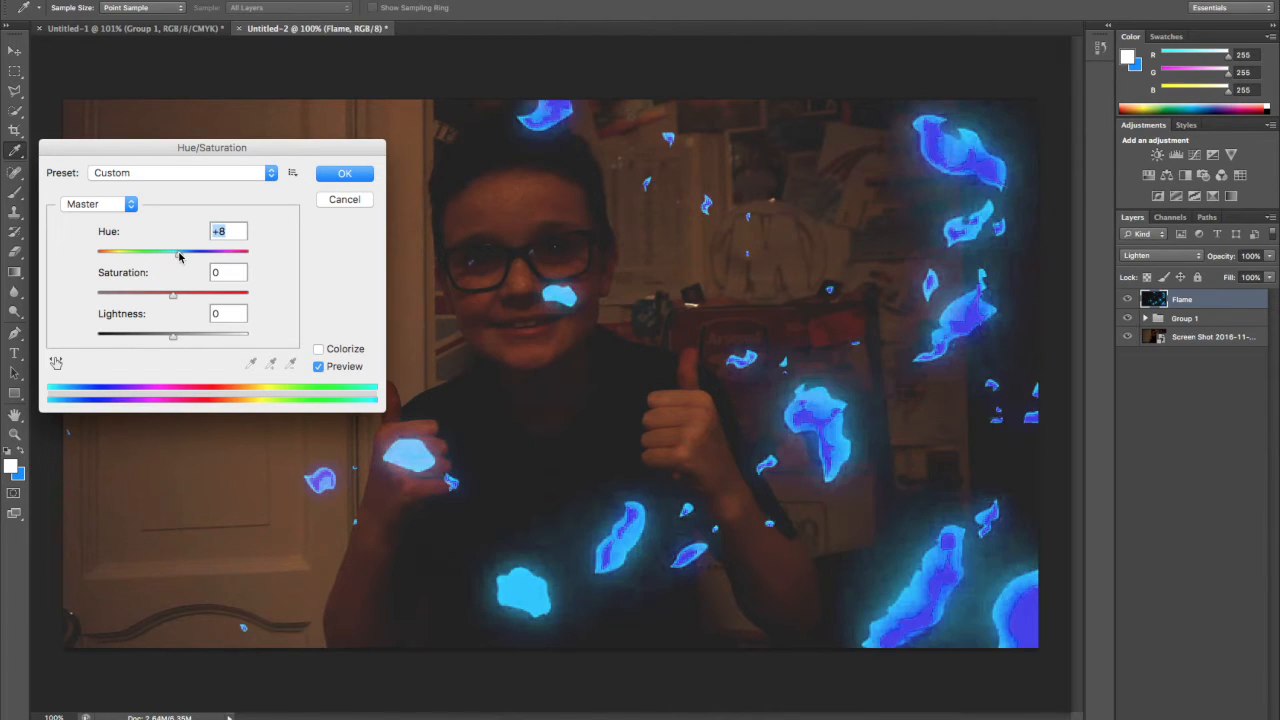
click(340, 175)
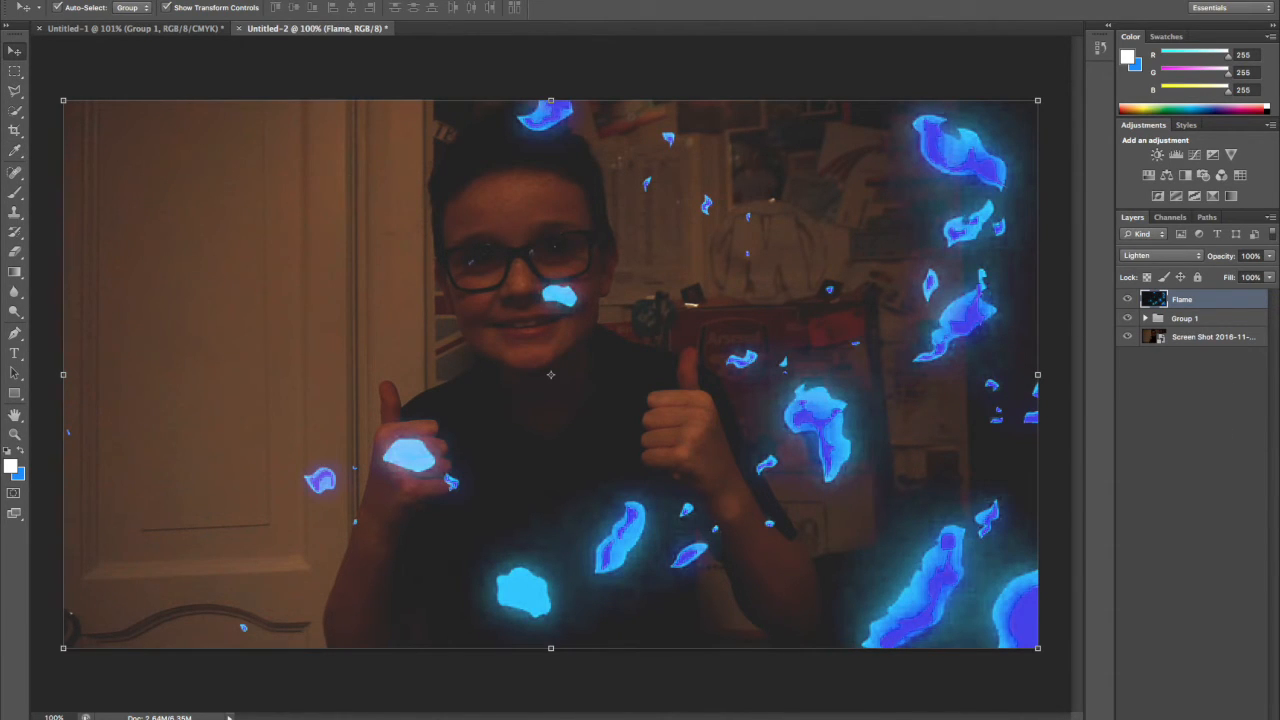
Add a new empty layer above the Flame layer, hide it, and make the Flame layer active.
key(ctrl+shift+alt+n)
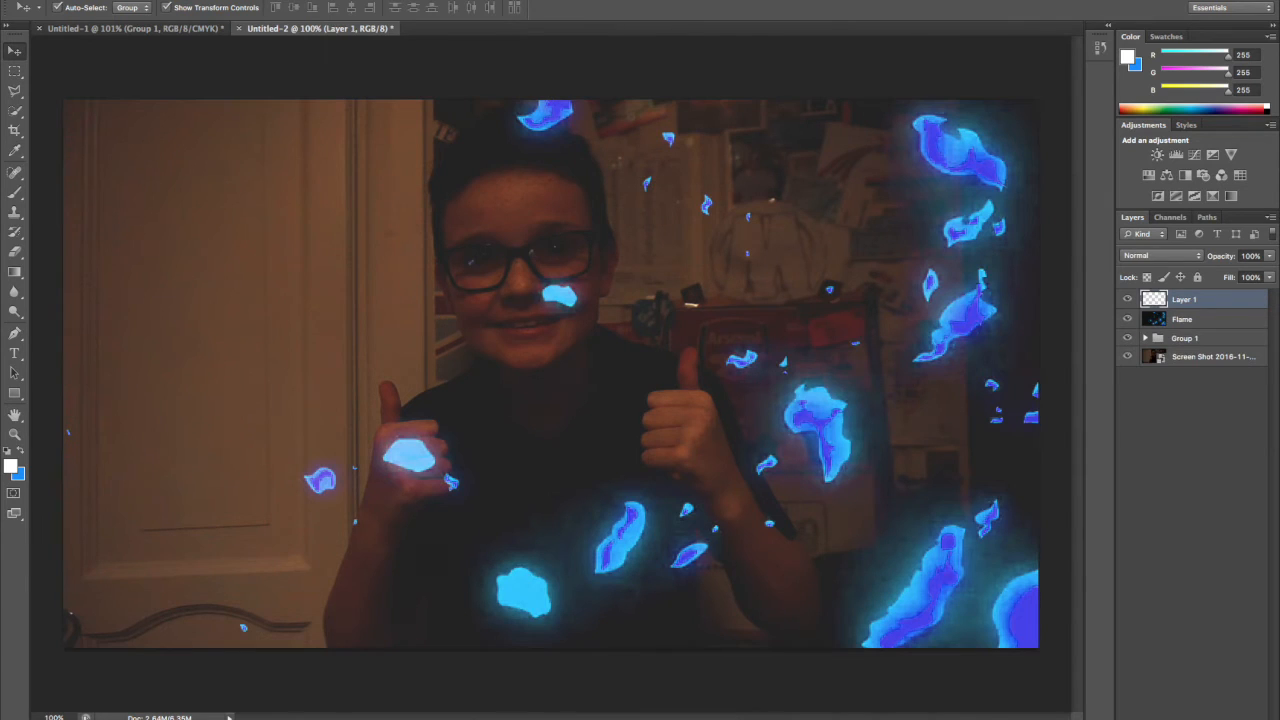
click(1127, 319)
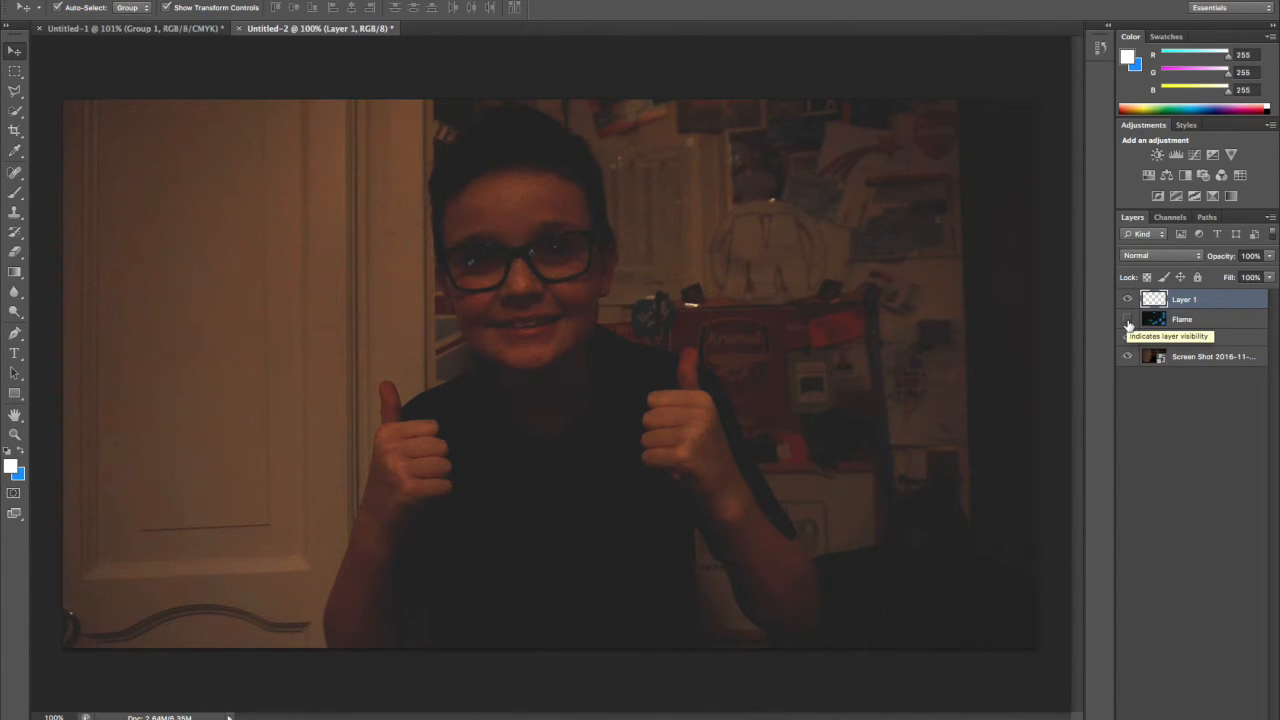
click(1127, 319)
click(1200, 319)
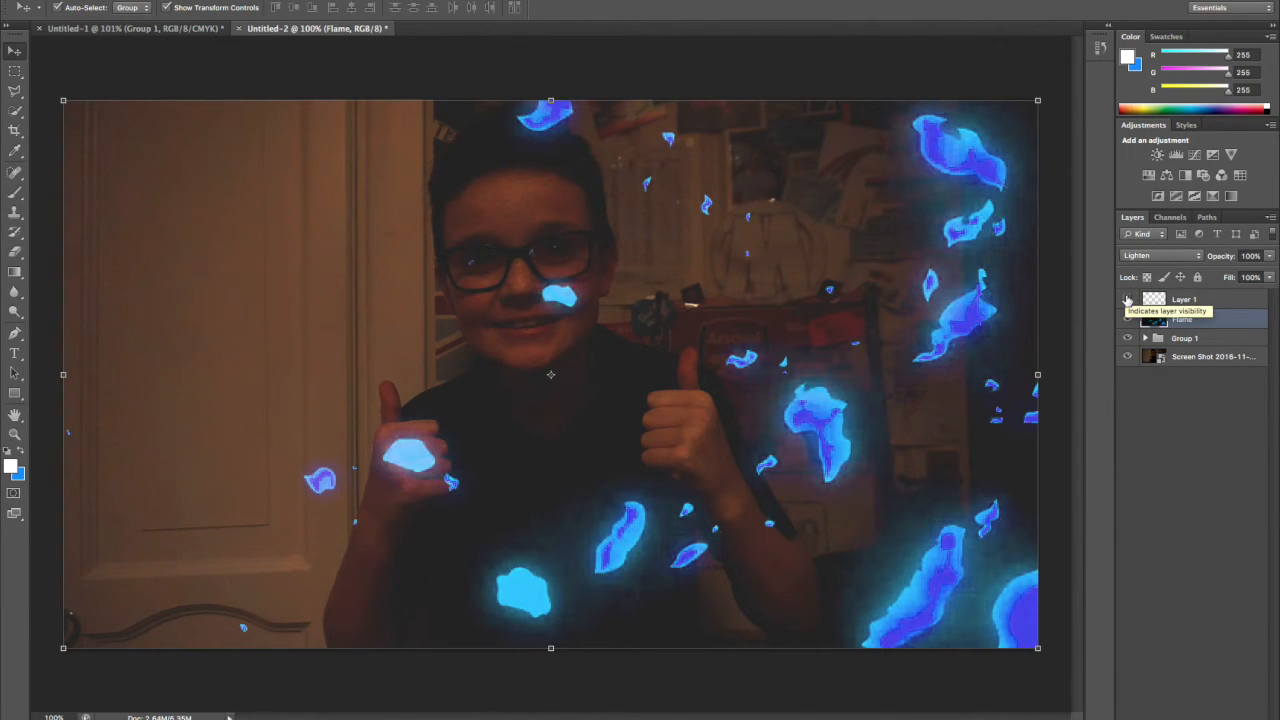
click(1127, 300)
Reduce the Flame layer's opacity, trying 70% and 50%.
click(1250, 255)
key(BackSpace)
text(70)
key(Return)
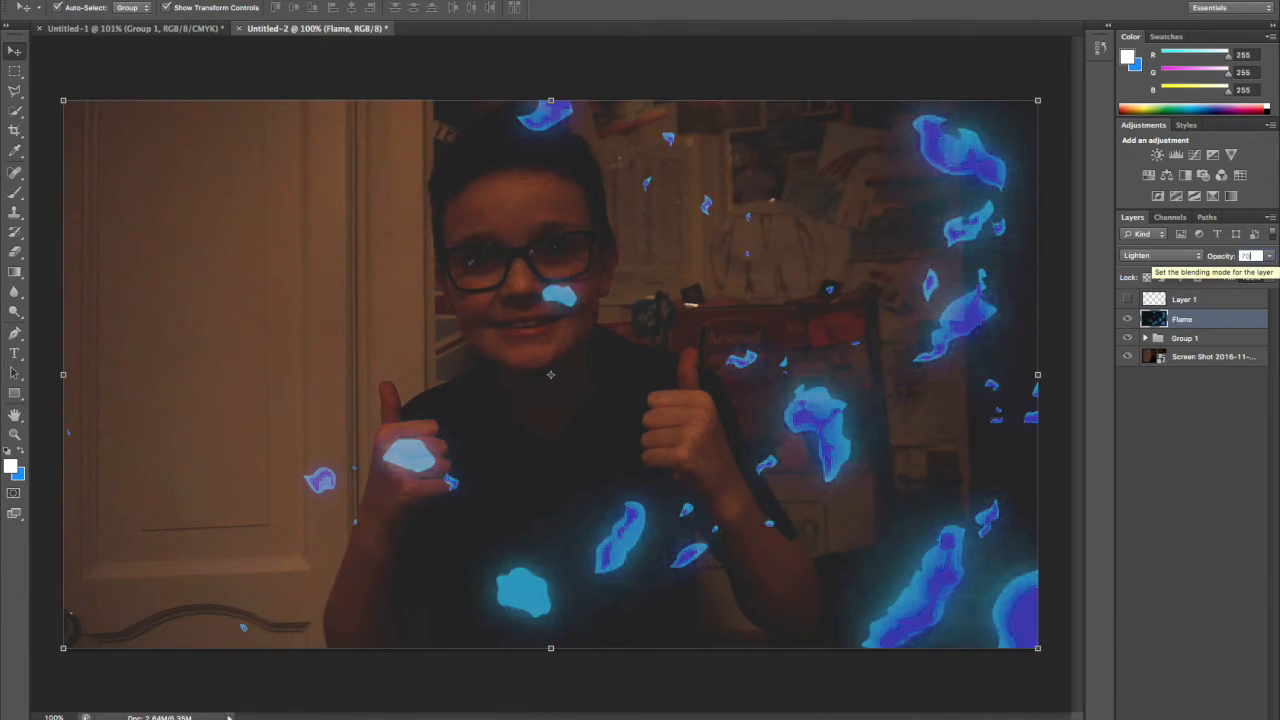
key(BackSpace)
key(BackSpace)
text(5)
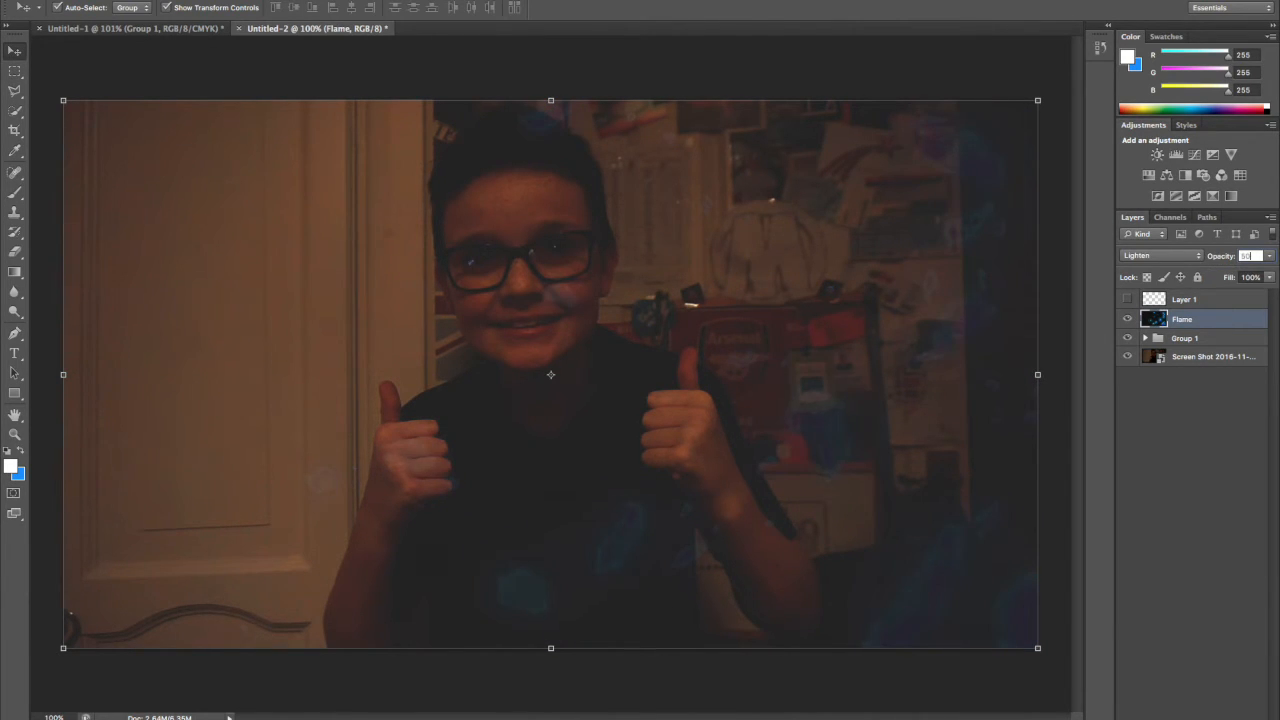
text(0)
key(Return)
key(BackSpace)
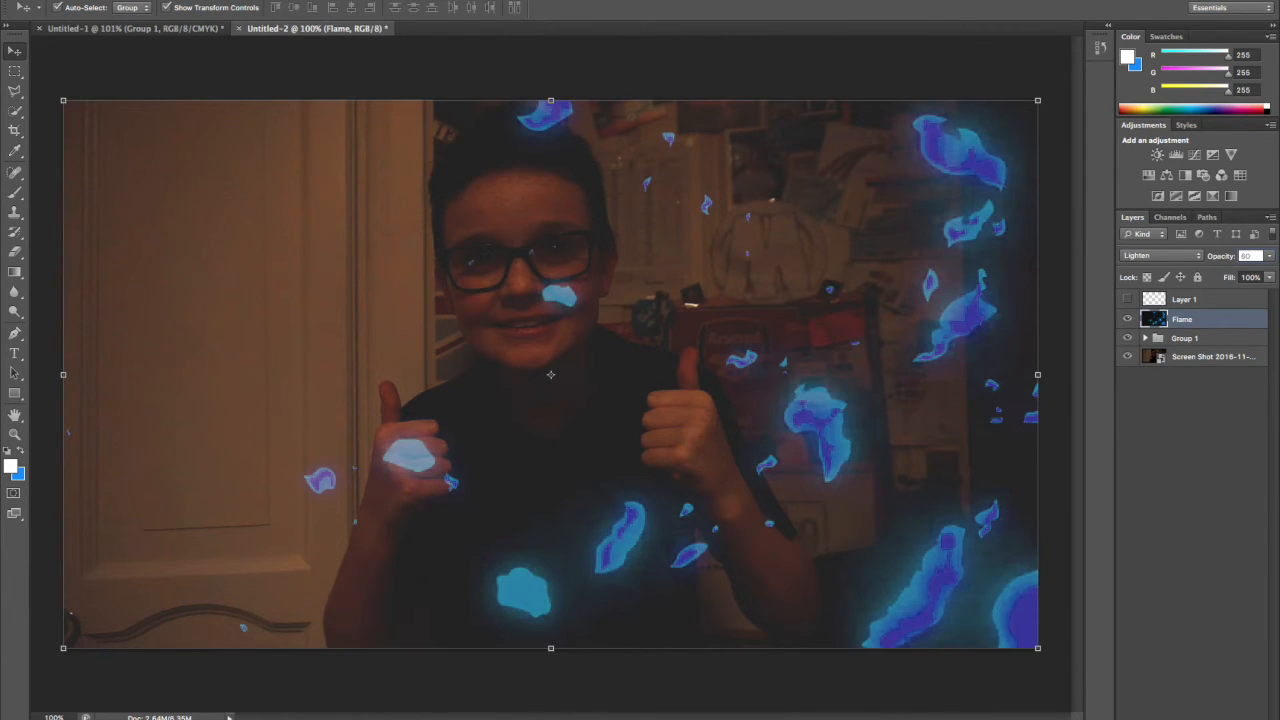
Hide the Flame layer, show Layer 1 again and make it the active layer.
click(1128, 319)
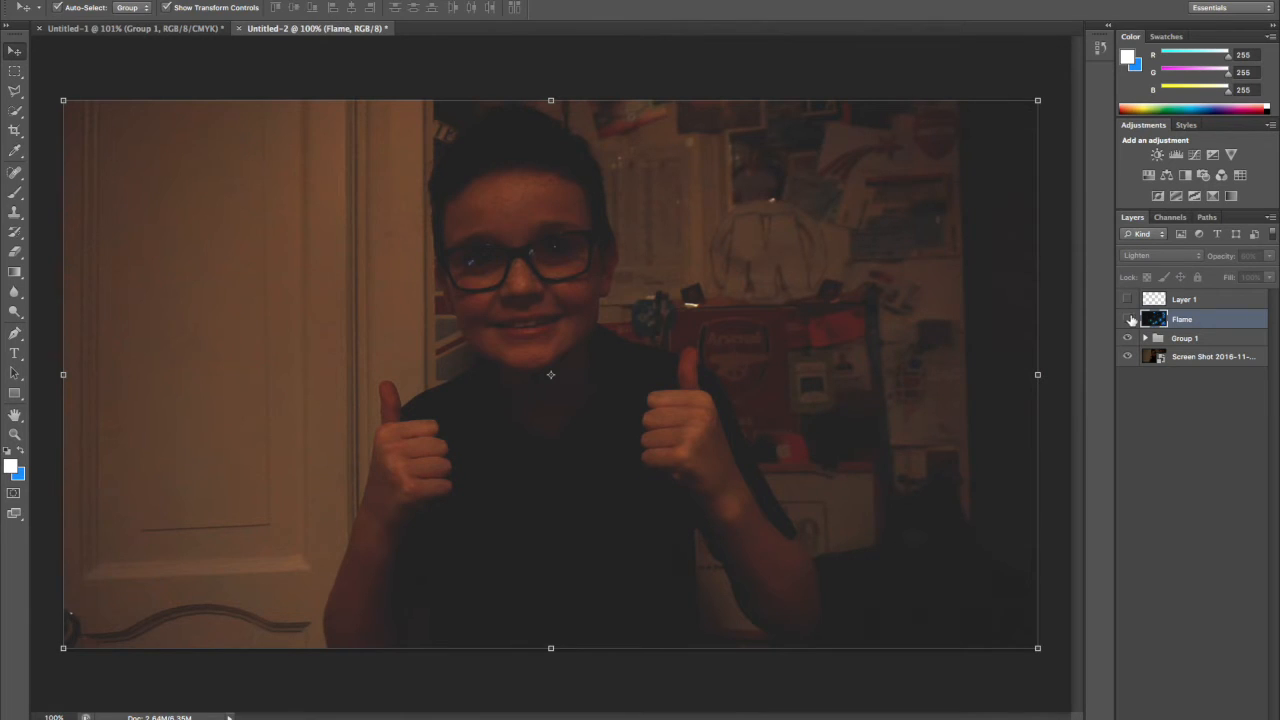
click(1127, 299)
click(1203, 303)
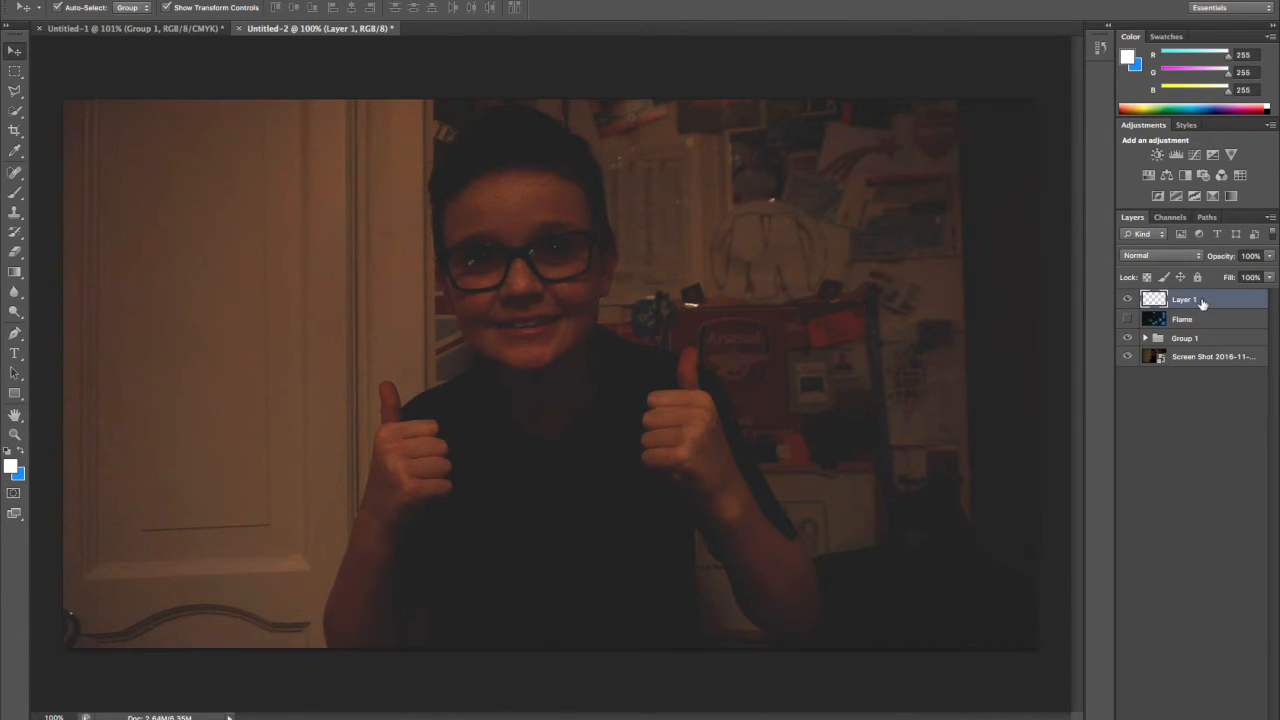
Paint one large soft white Brush glow centred above the photo's top edge on Layer 1, and set the layer's opacity to 70%.
click(21, 195)
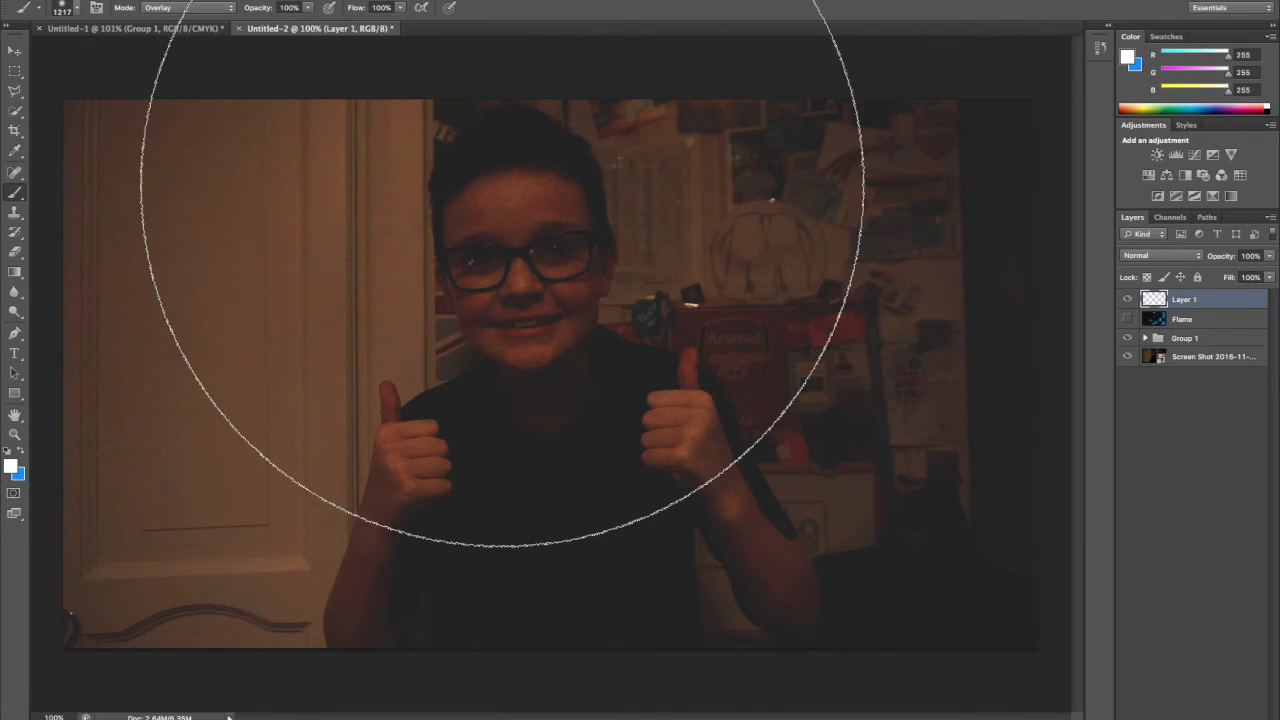
key(super+minus)
scroll(502, 201, down, 3)
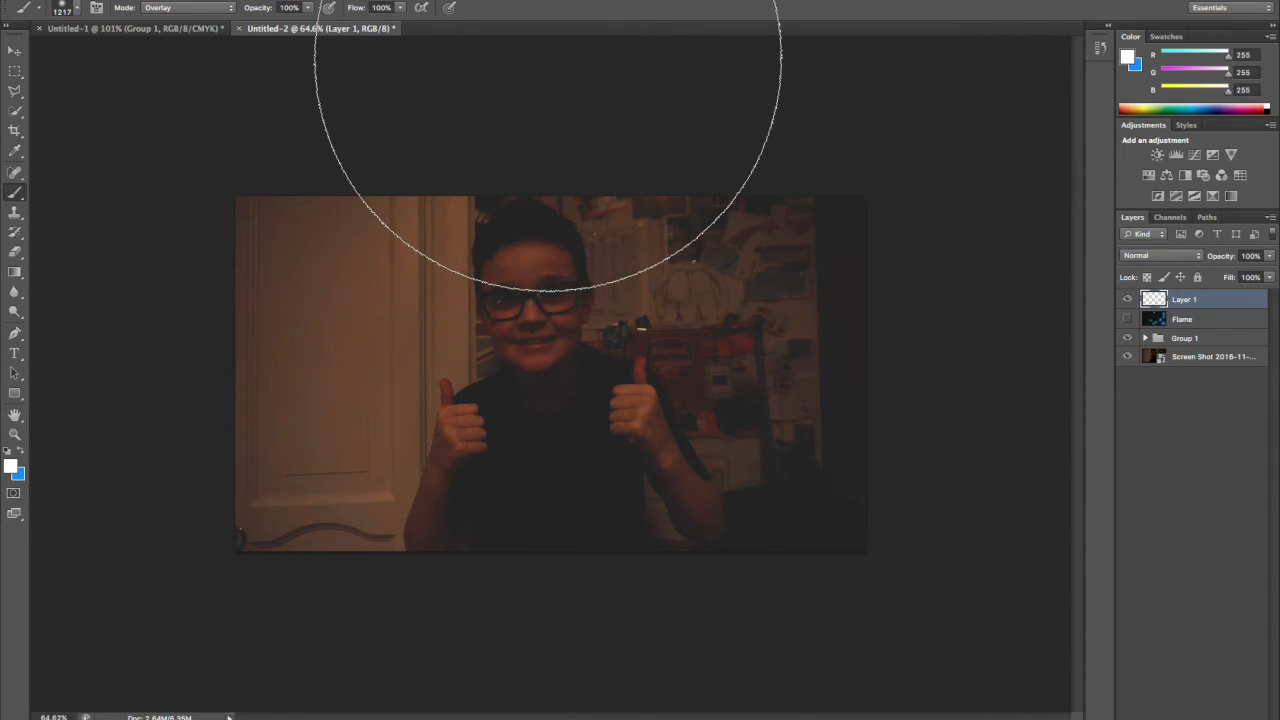
click(548, 58)
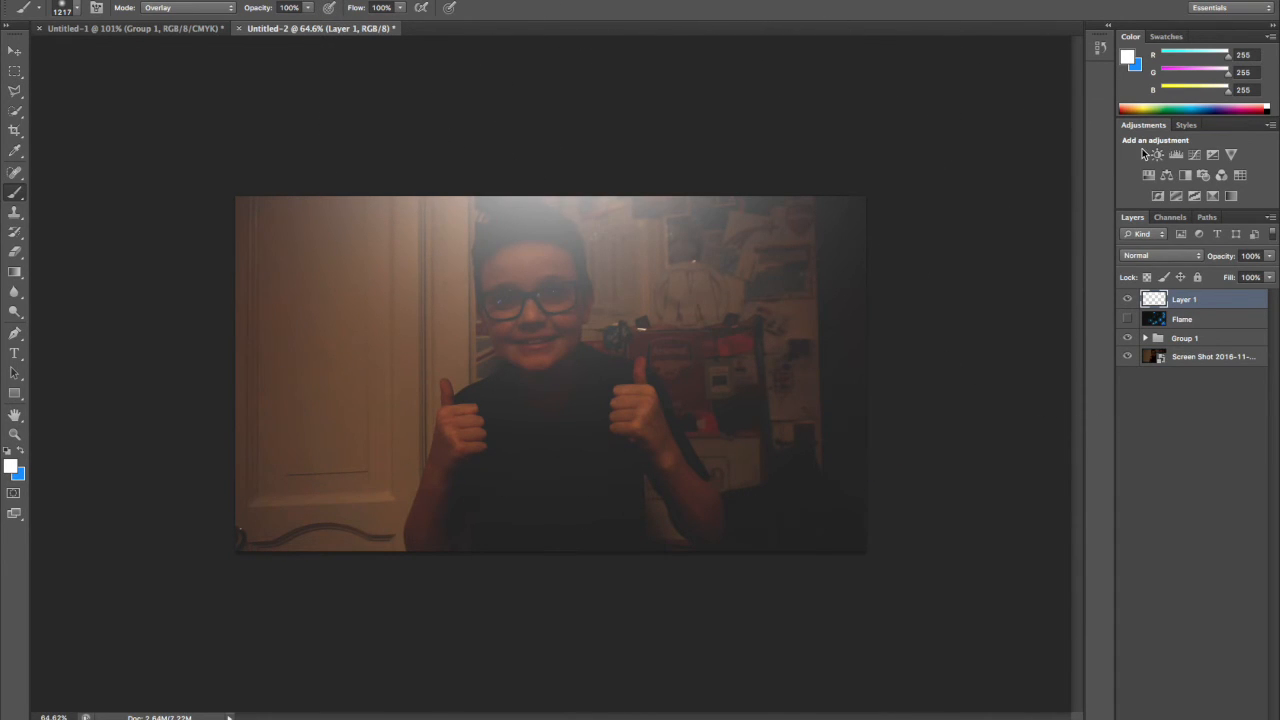
click(1258, 255)
text(70)
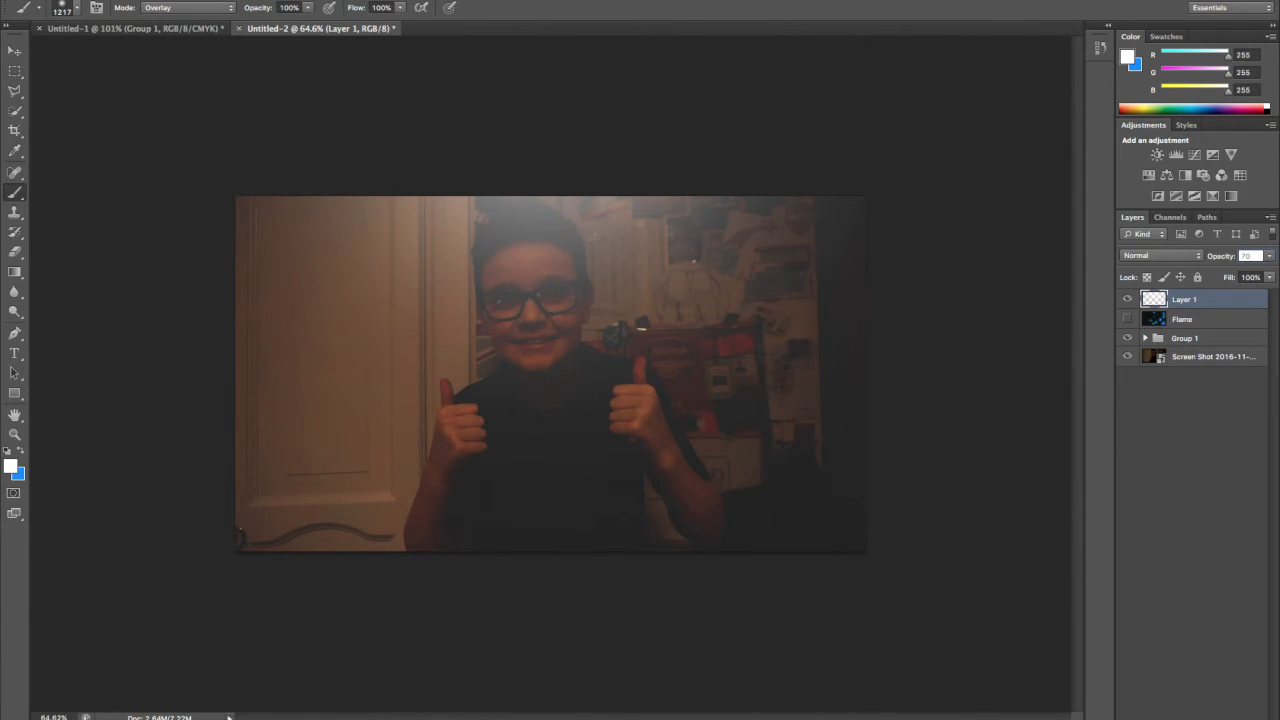
key(Return)
Add a new layer with a large soft white glow centred below the photo's bottom edge, set it to Color Dodge, and reselect Layer 1.
click(1229, 693)
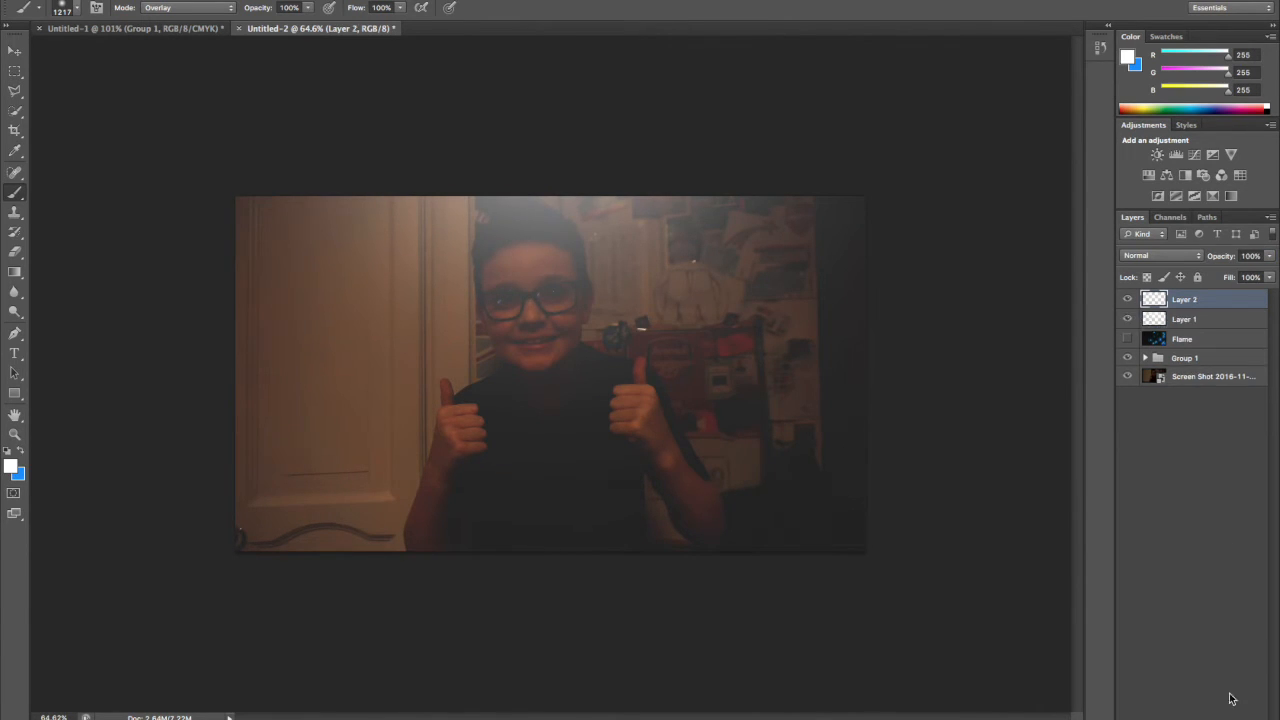
click(552, 682)
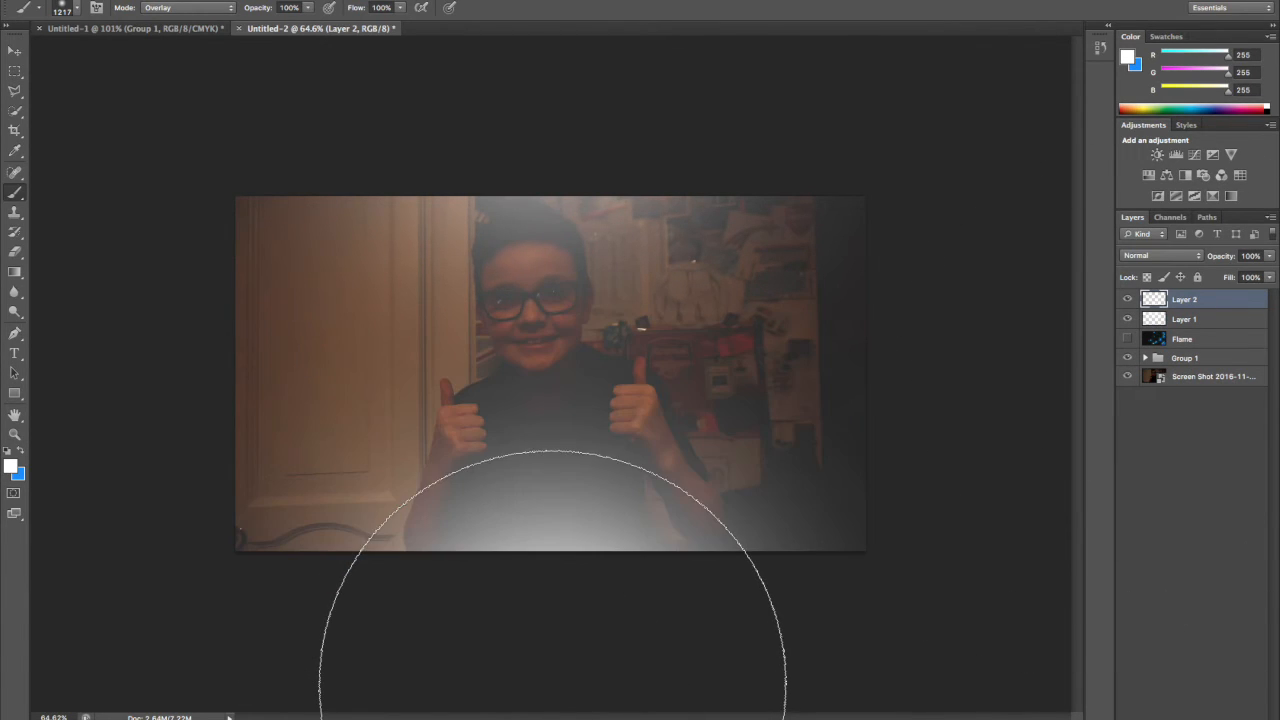
click(1156, 253)
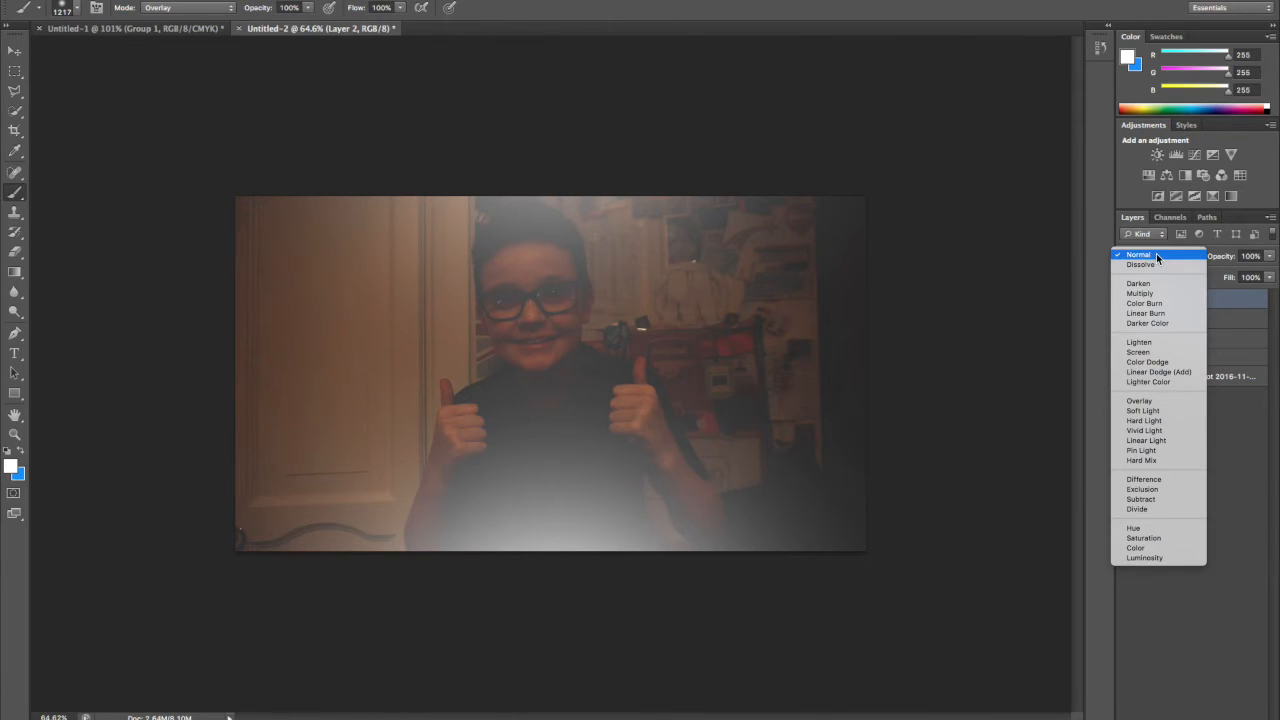
click(1155, 362)
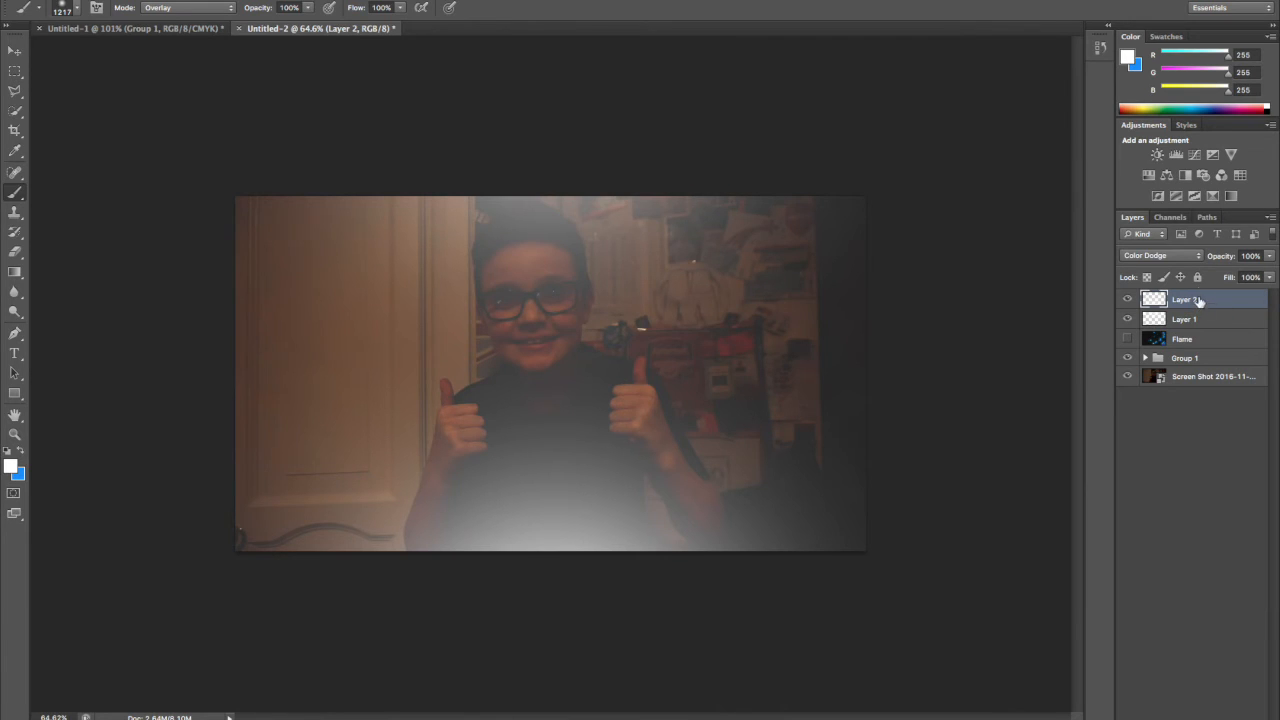
click(1158, 318)
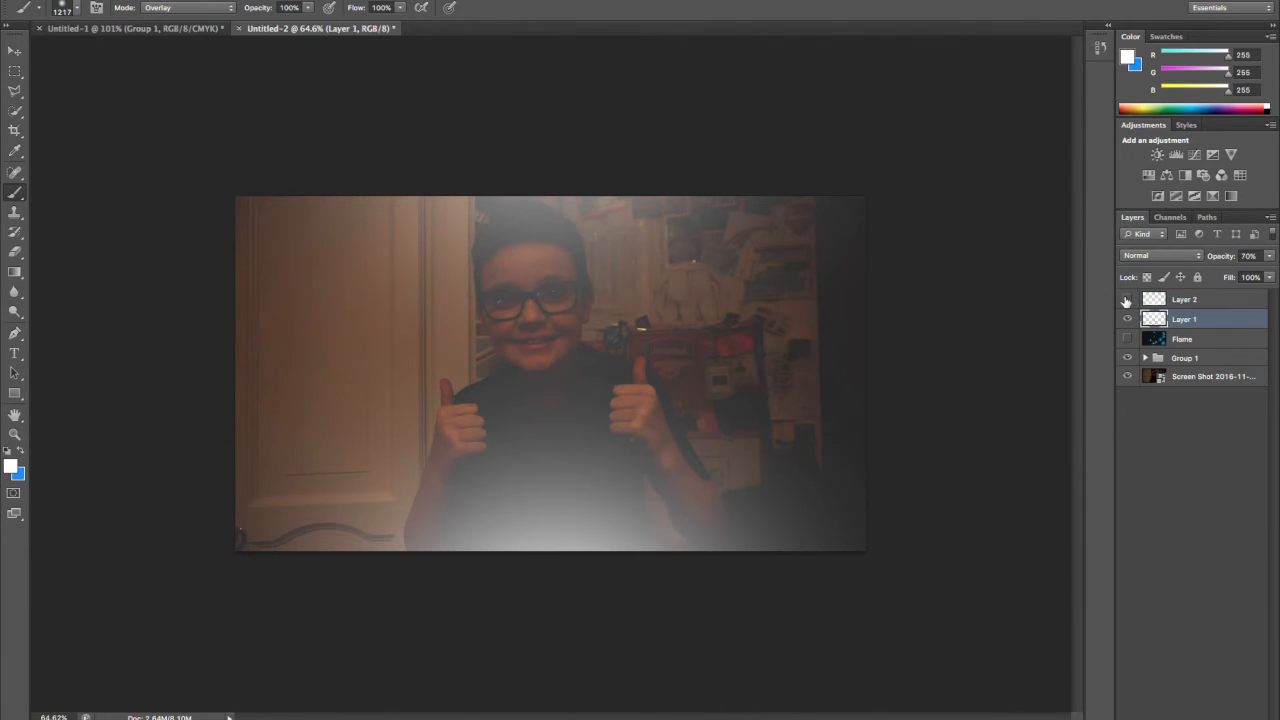
Compare the image with Layer 2 hidden and shown, and reduce Layer 2's opacity to 40% after trying 70%.
click(1127, 299)
click(1127, 300)
click(1127, 300)
click(1127, 300)
click(1188, 300)
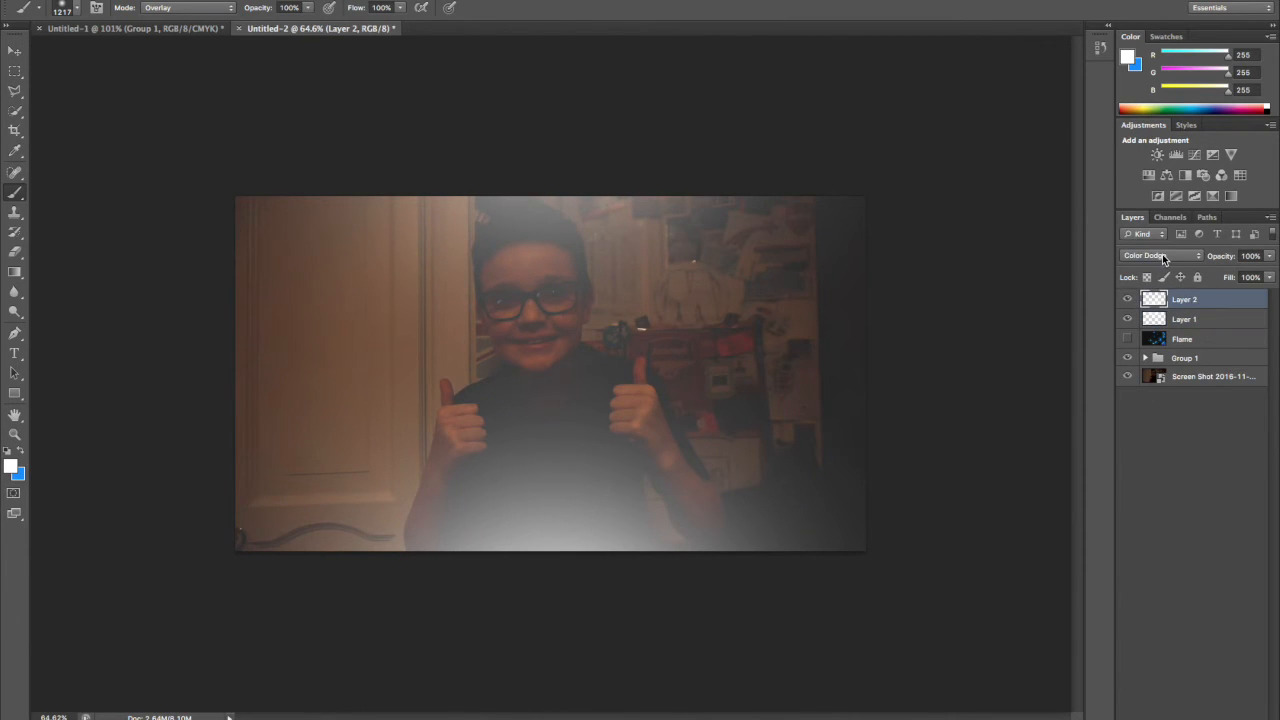
click(1162, 254)
click(1157, 257)
click(1250, 256)
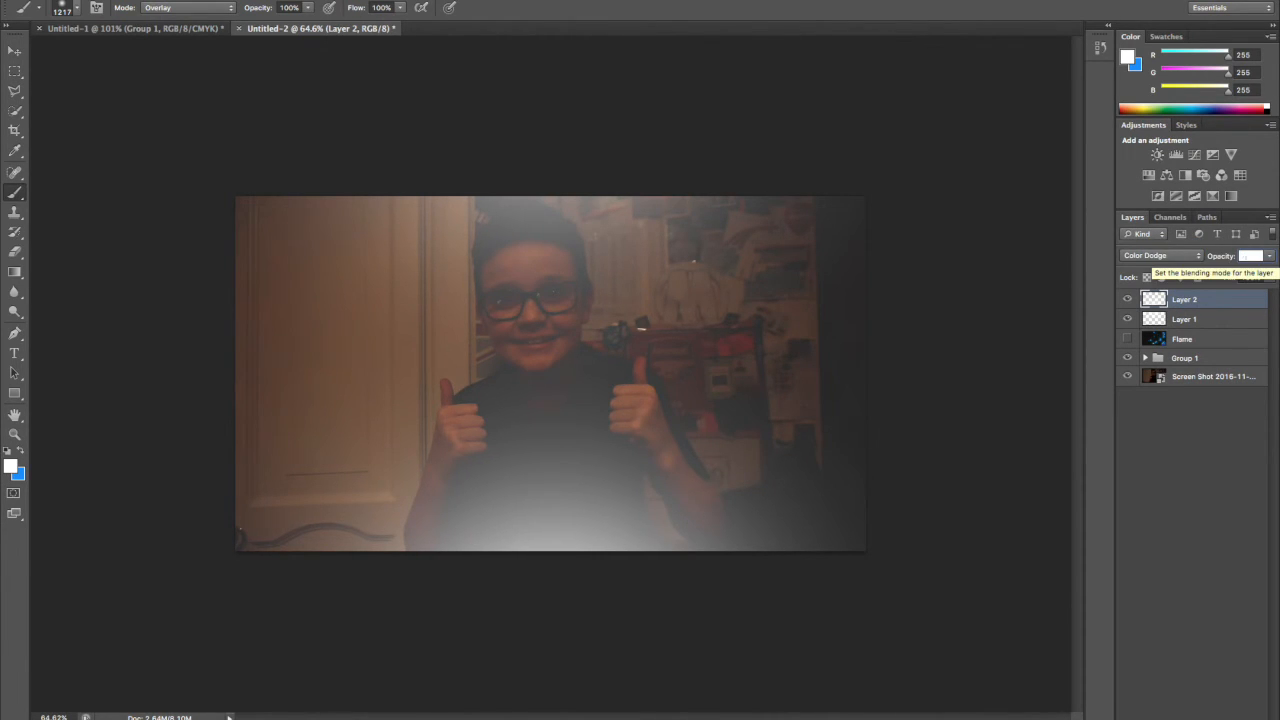
text(70)
key(Return)
key(BackSpace)
key(BackSpace)
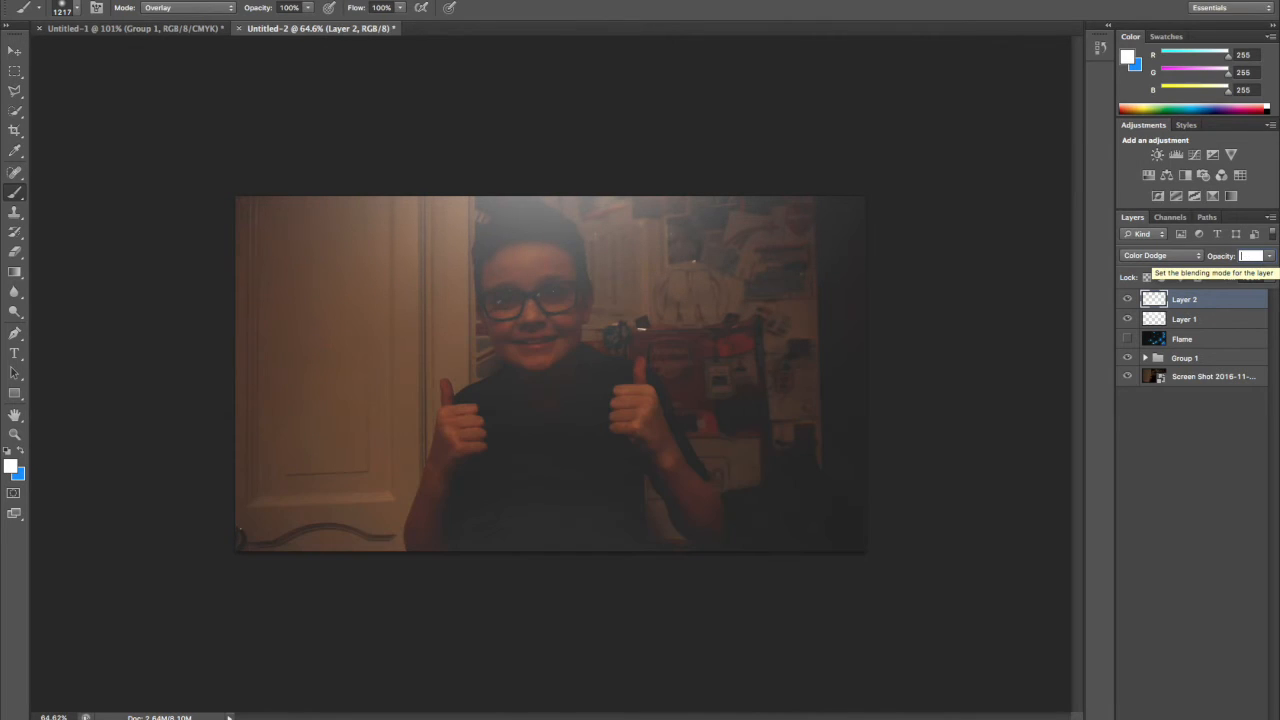
text(40)
key(Return)
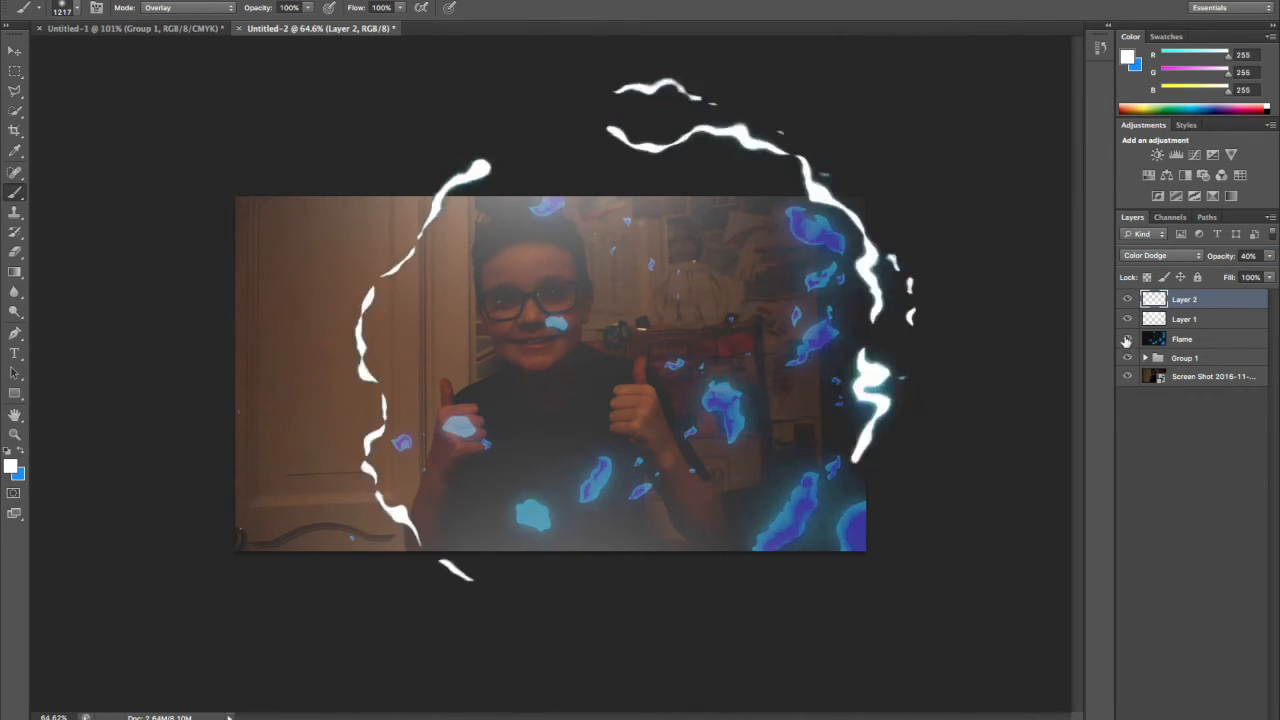
Add a new layer above Layer 2 and paint one large soft blue Brush glow centred beyond the photo's bottom-right corner.
click(1275, 653)
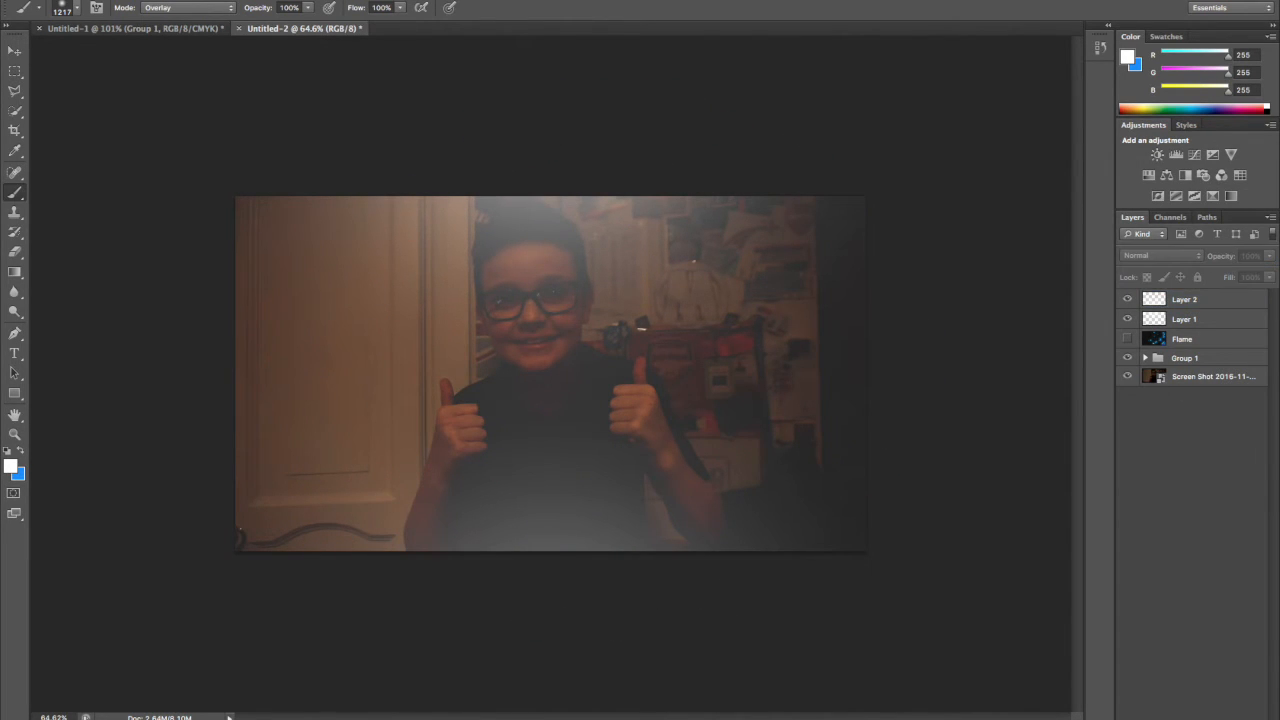
click(1237, 718)
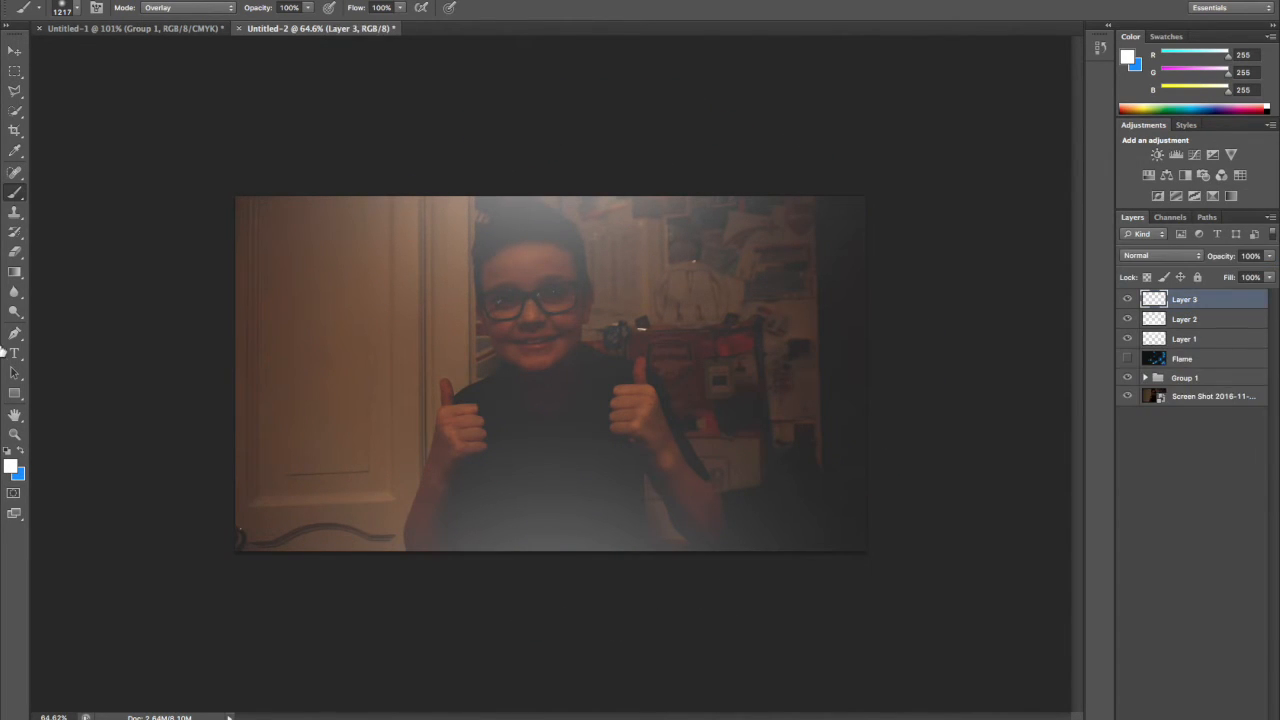
click(22, 451)
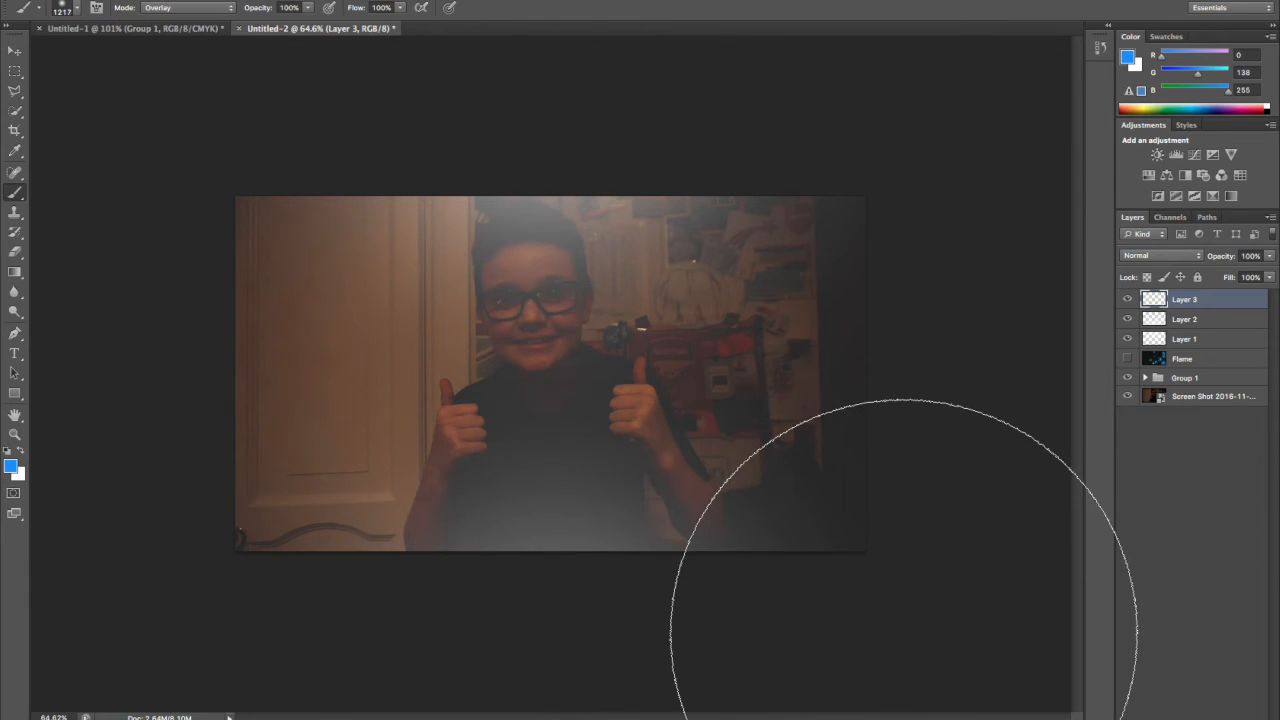
click(903, 630)
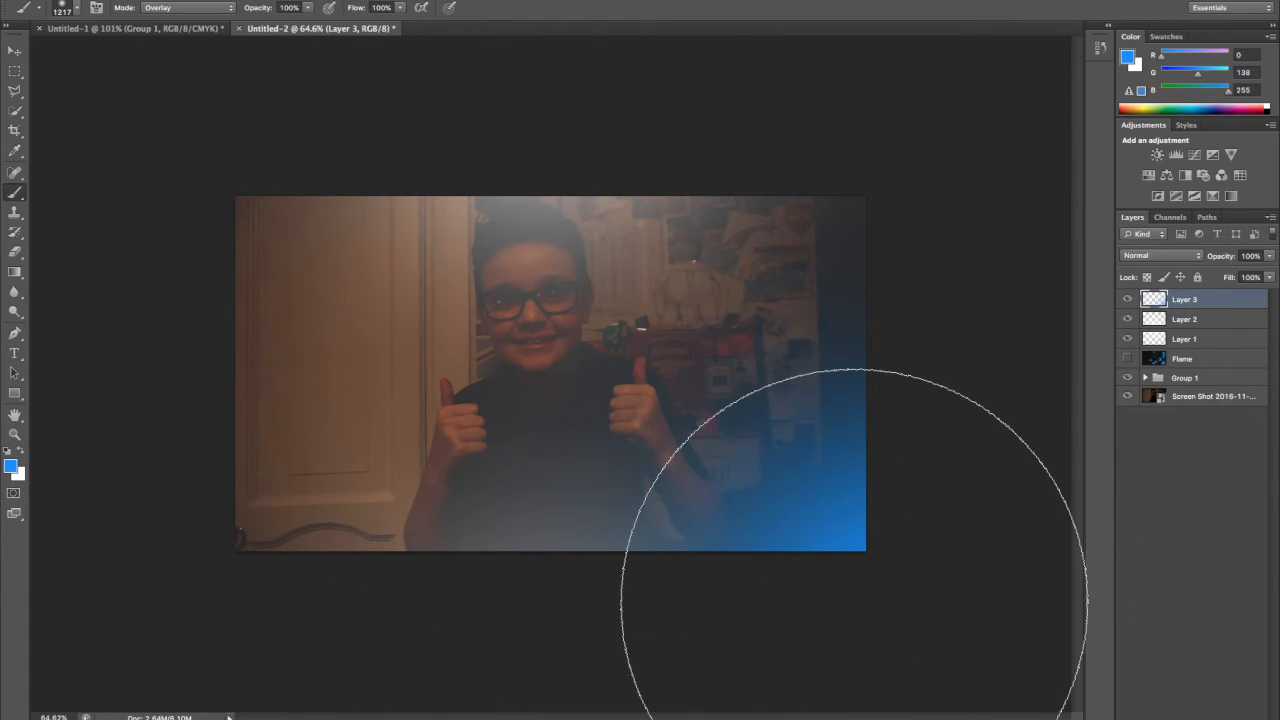
Set Layer 3's blend mode to Color Dodge, and show the Flame layer at the top of the layer stack.
click(1178, 256)
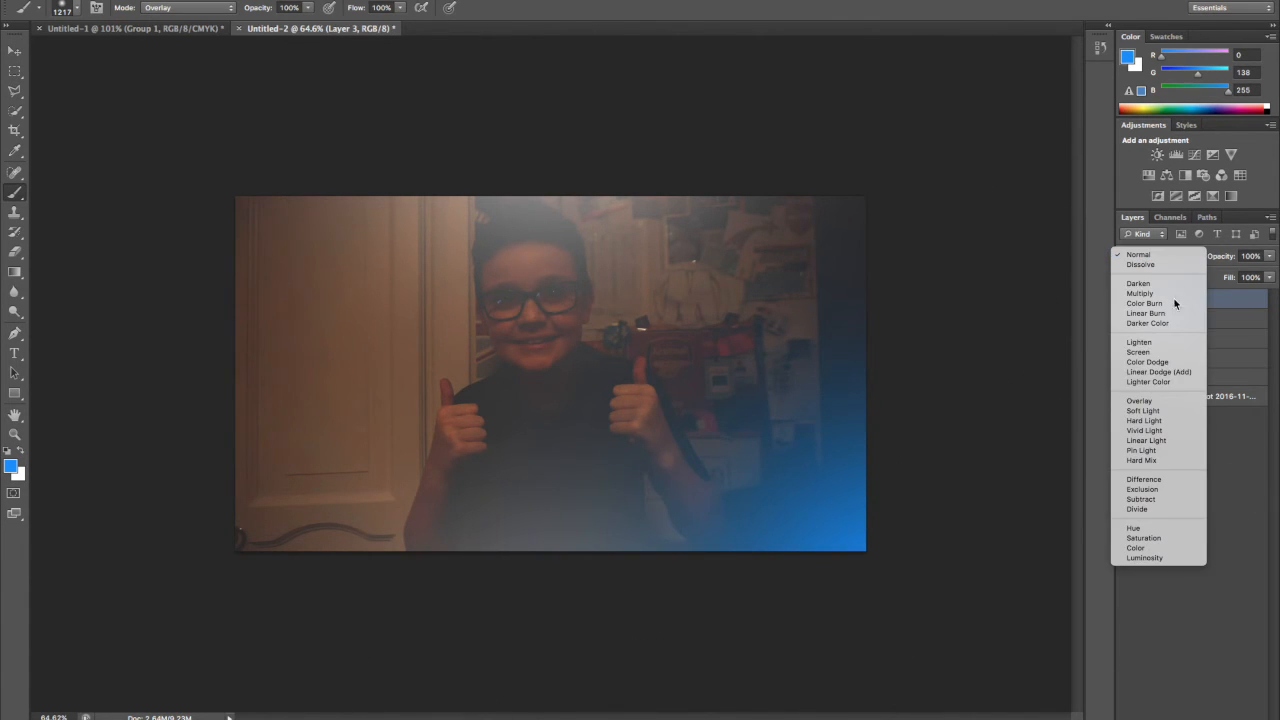
click(1150, 362)
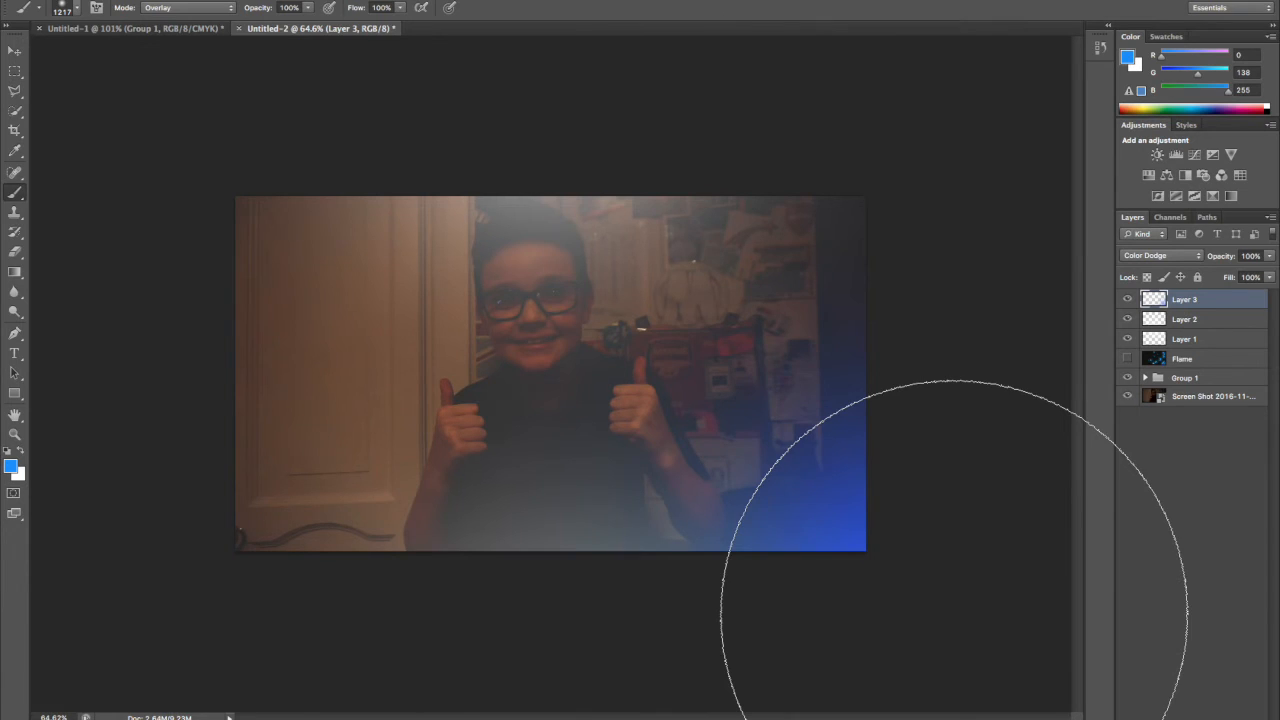
click(1152, 256)
click(1138, 147)
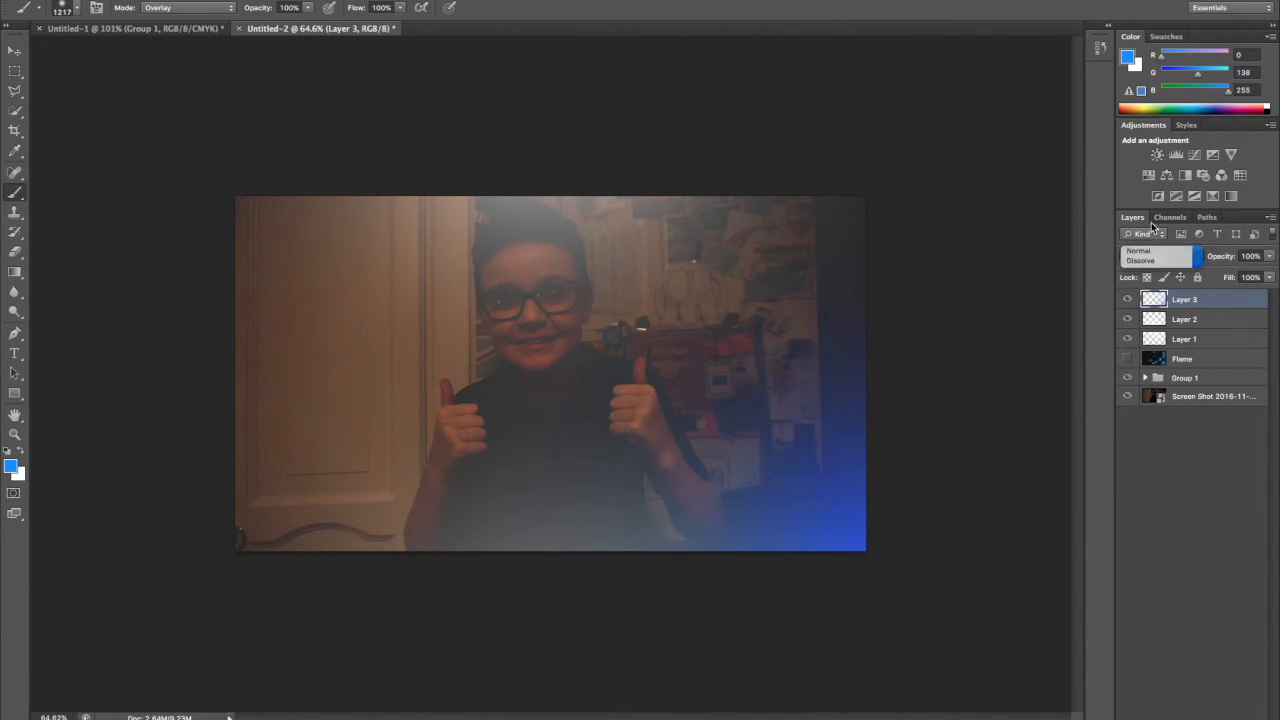
click(1165, 256)
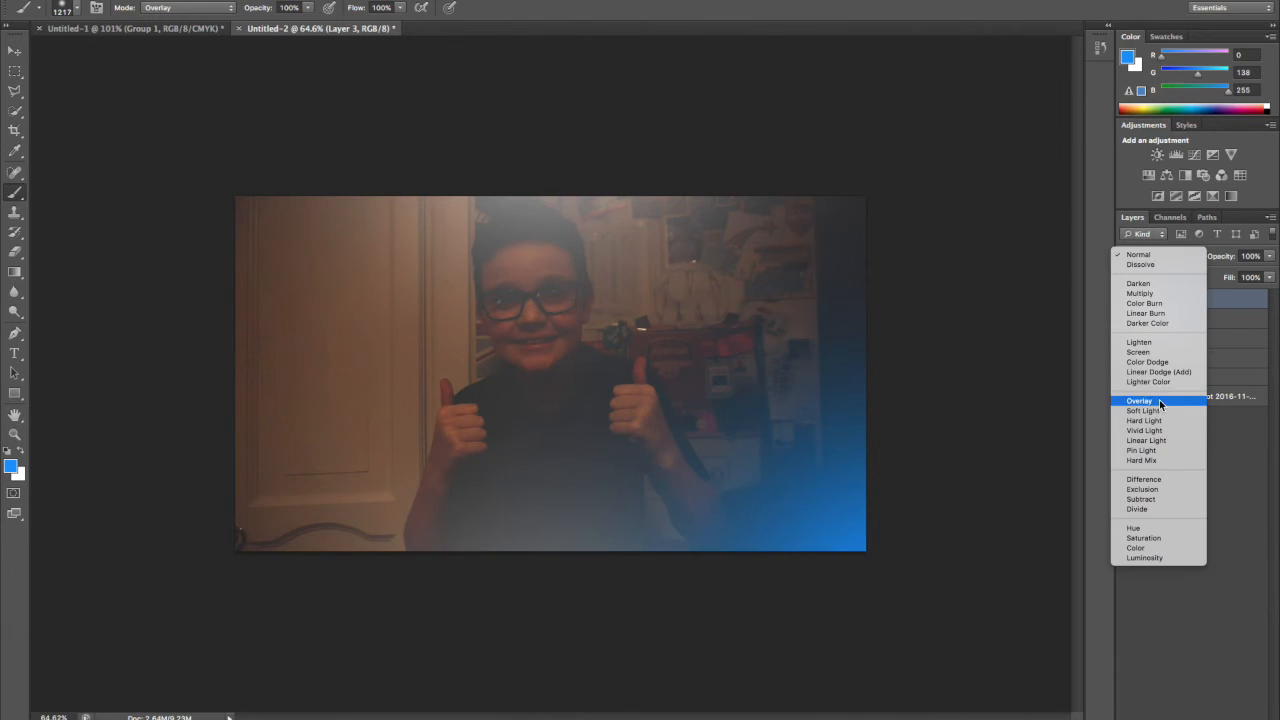
click(1145, 362)
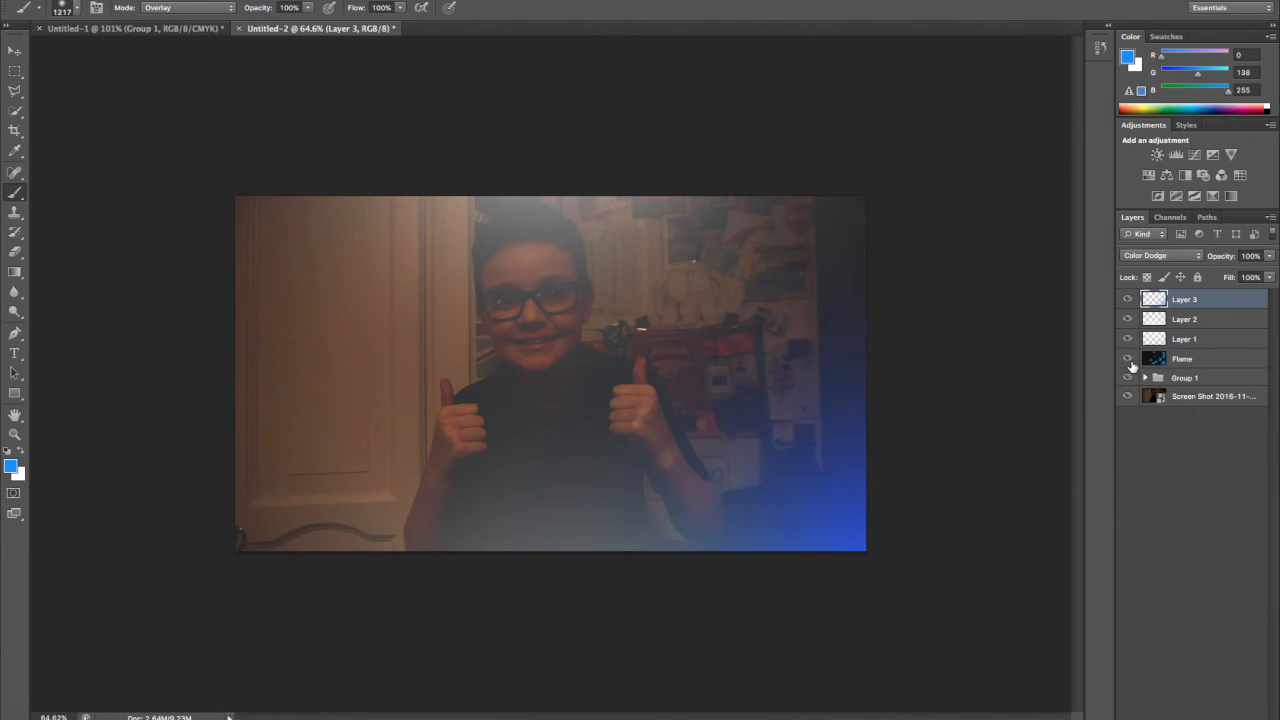
click(1129, 360)
drag(1205, 356, 1197, 296)
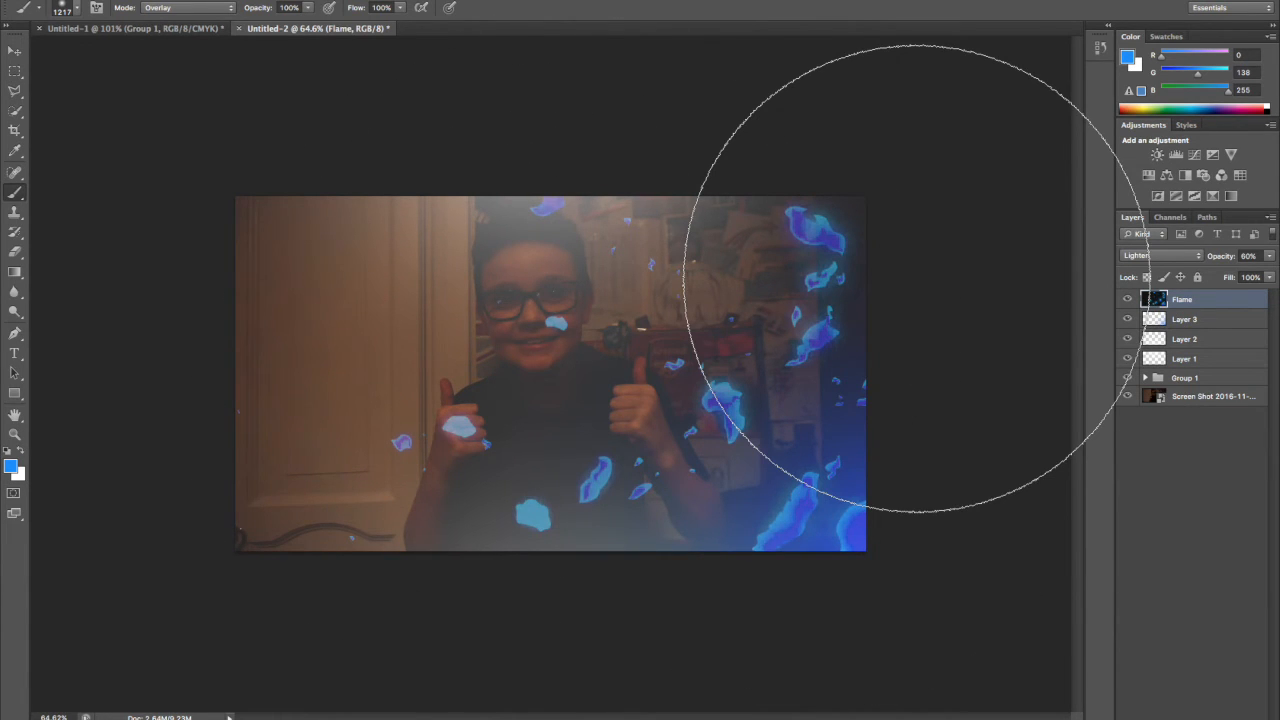
Add the text "Thumbnail" in blue 180 pt Olympic Branding and place it fully inside the photo's lower-left area.
click(14, 355)
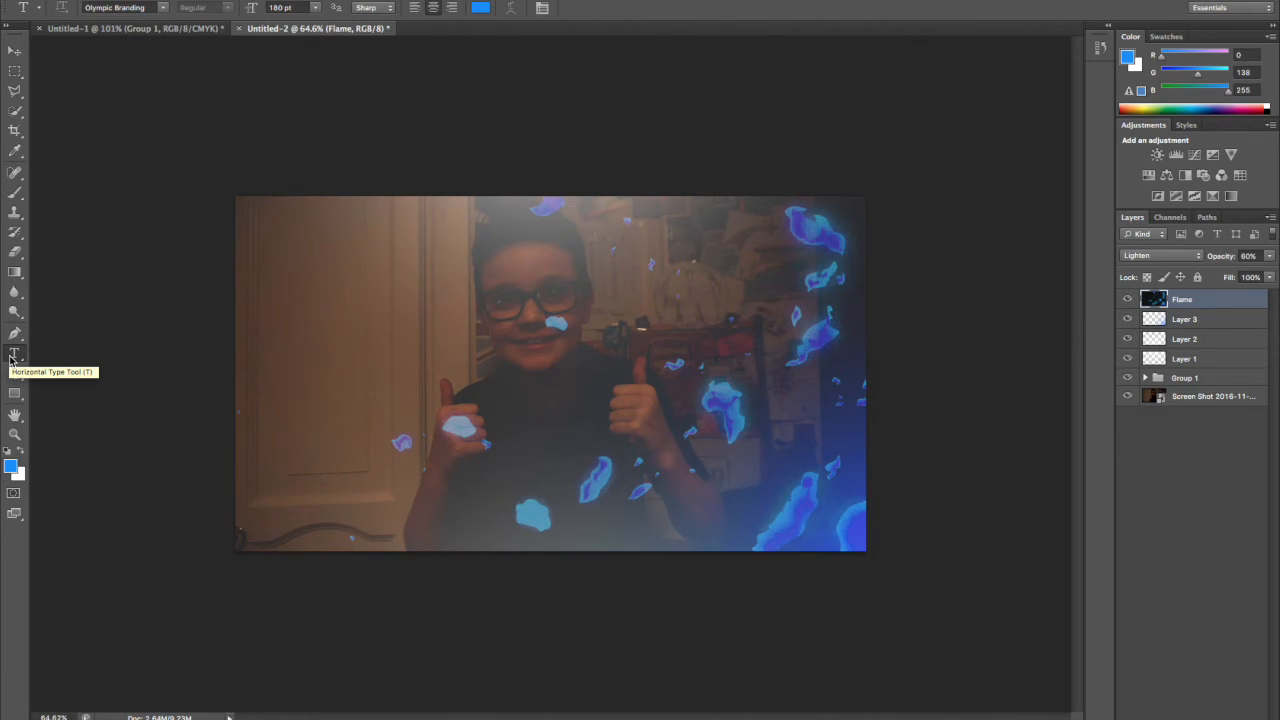
click(162, 7)
scroll(531, 115, up, 4)
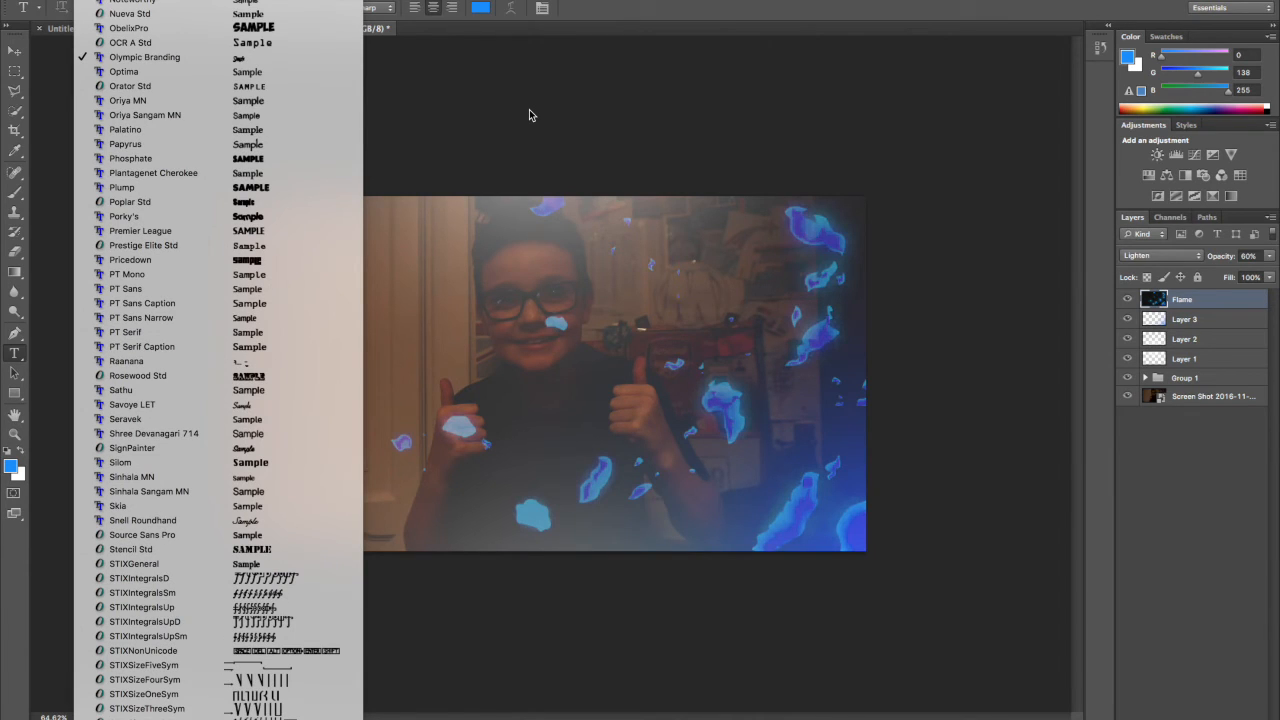
click(473, 64)
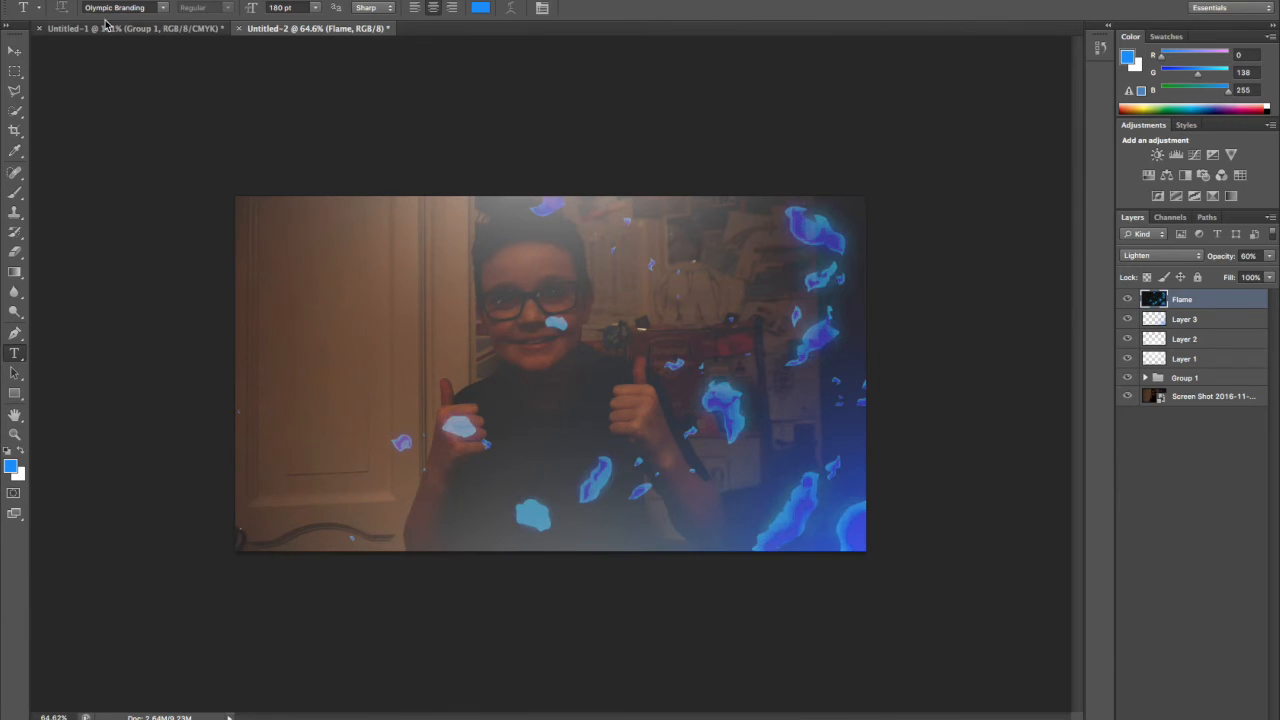
click(288, 471)
text(T)
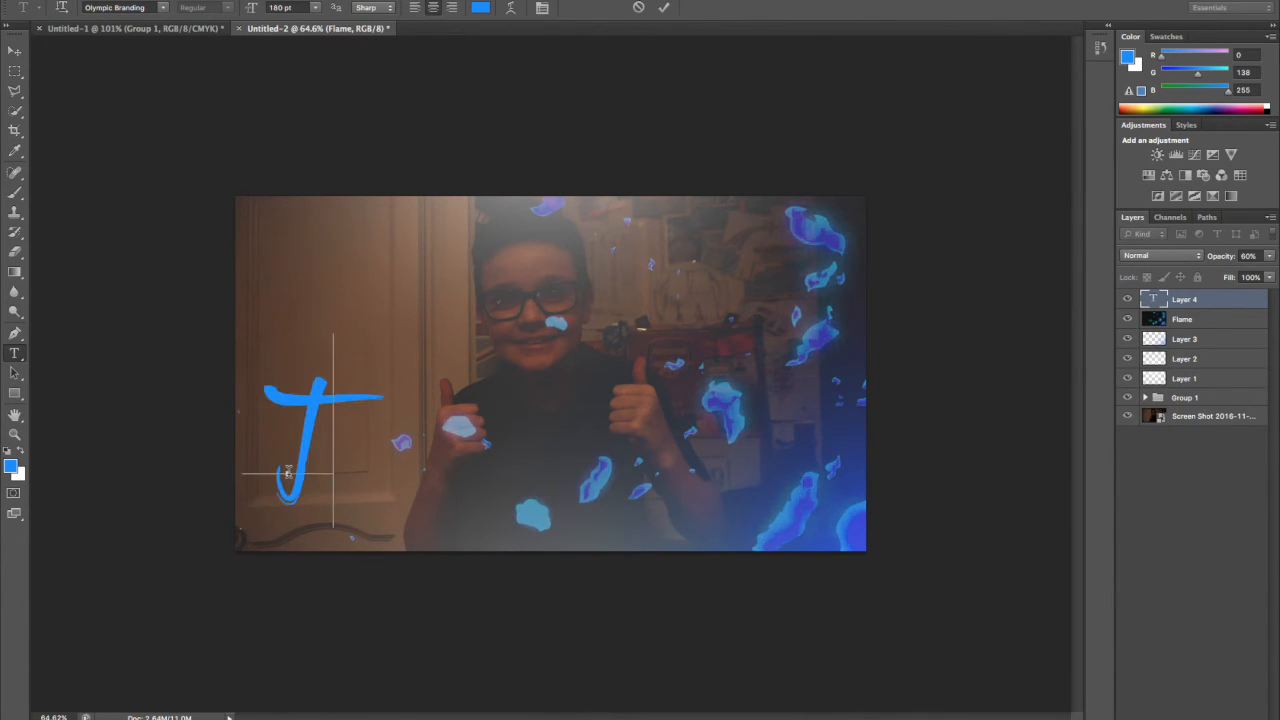
text(humb)
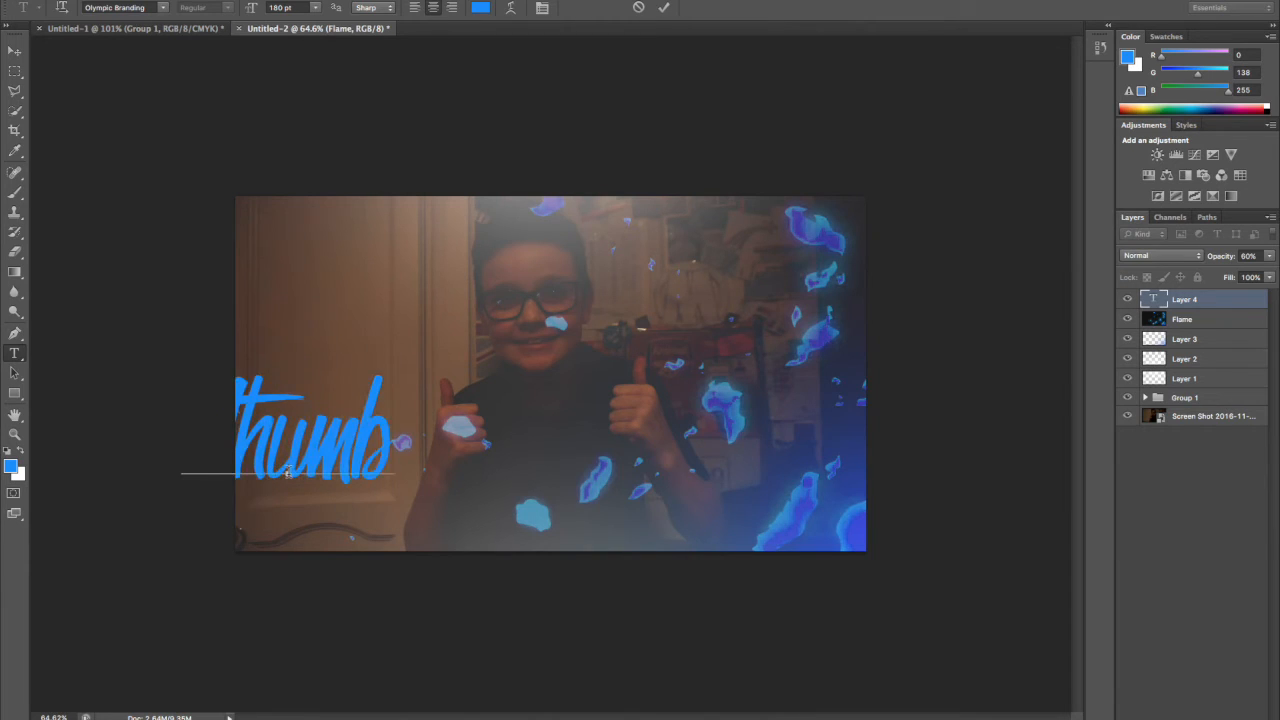
text(nail)
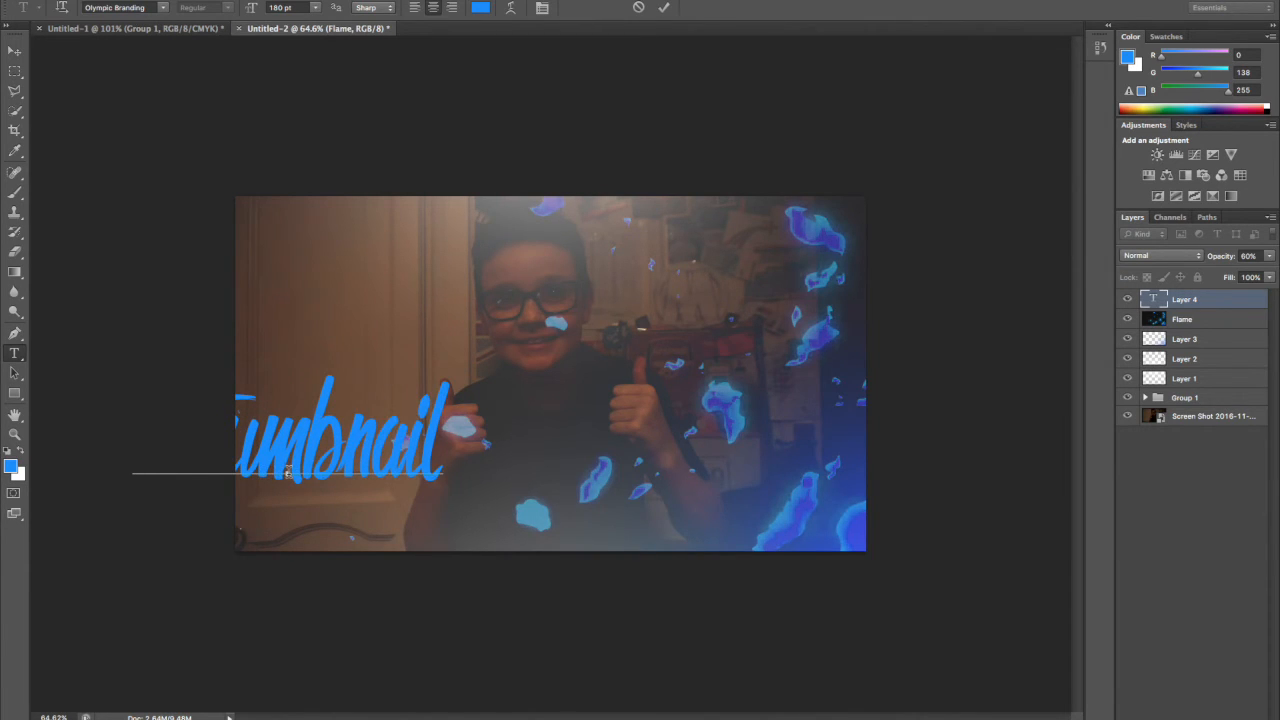
click(14, 50)
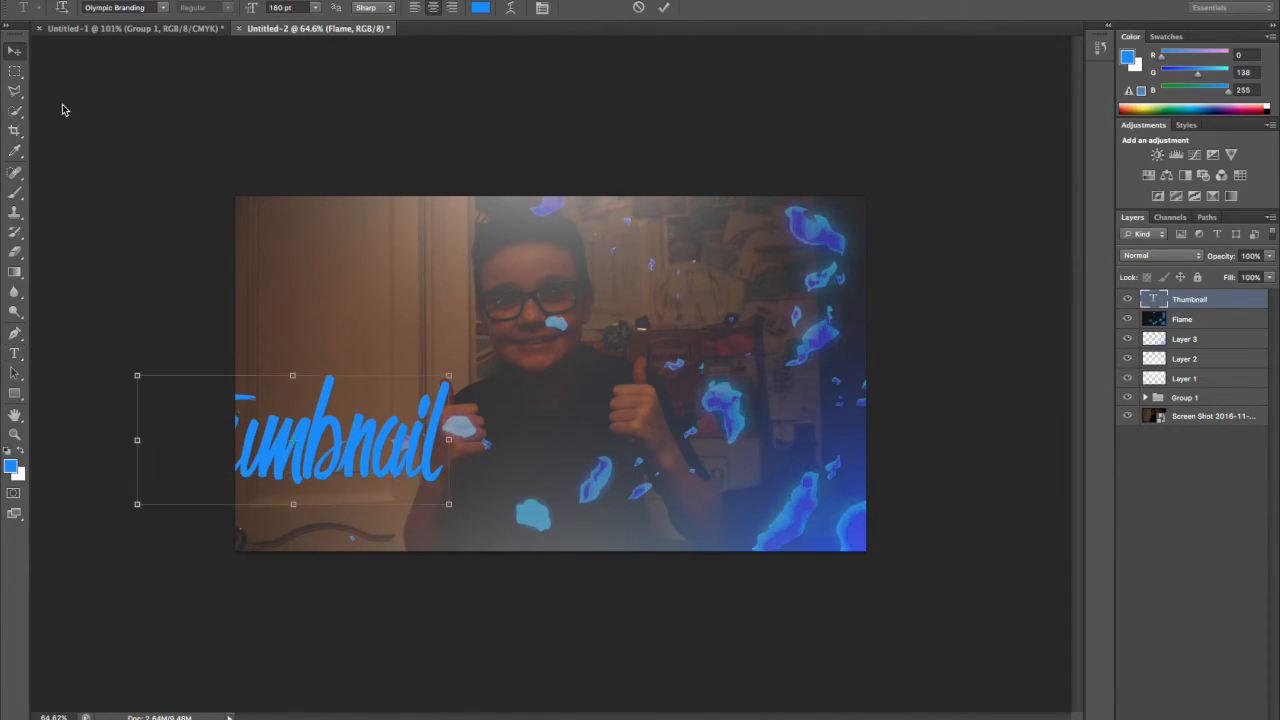
drag(229, 436, 362, 443)
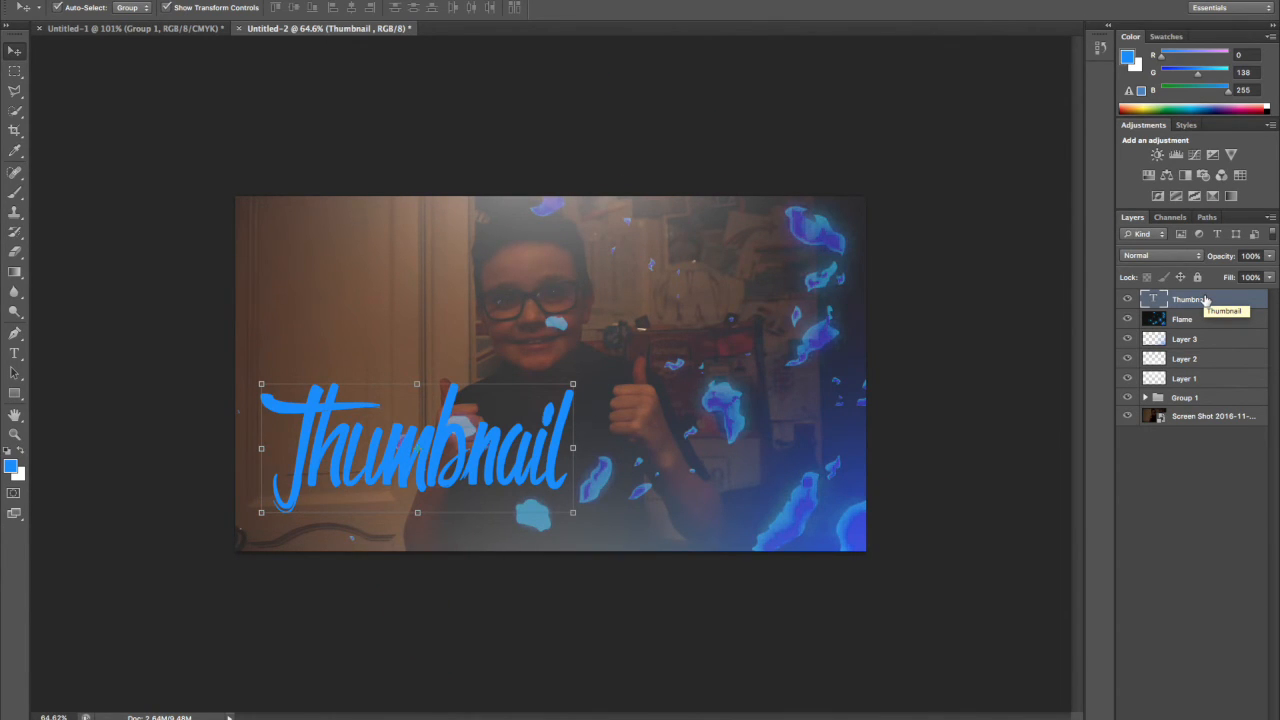
Add a Gradient Overlay to the Thumbnail text layer using the blue-to-cyan gradient preset.
drag(1205, 300, 1206, 299)
right_click(1206, 299)
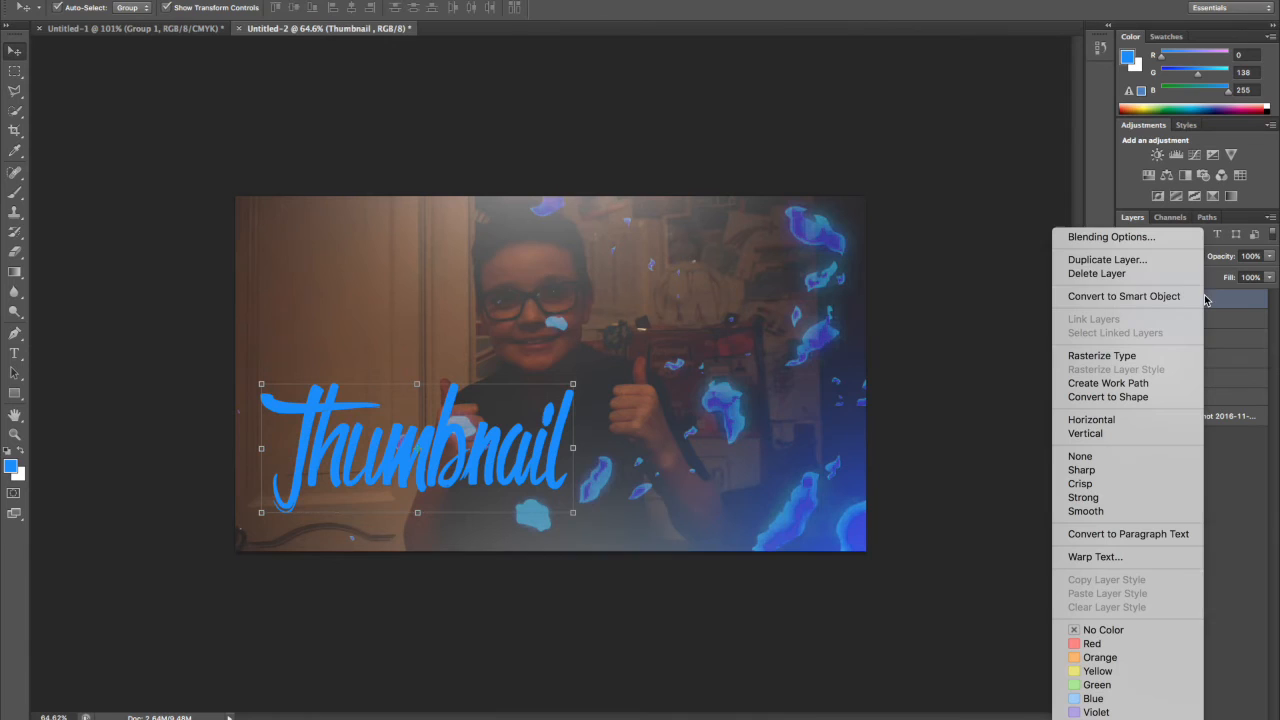
click(1135, 238)
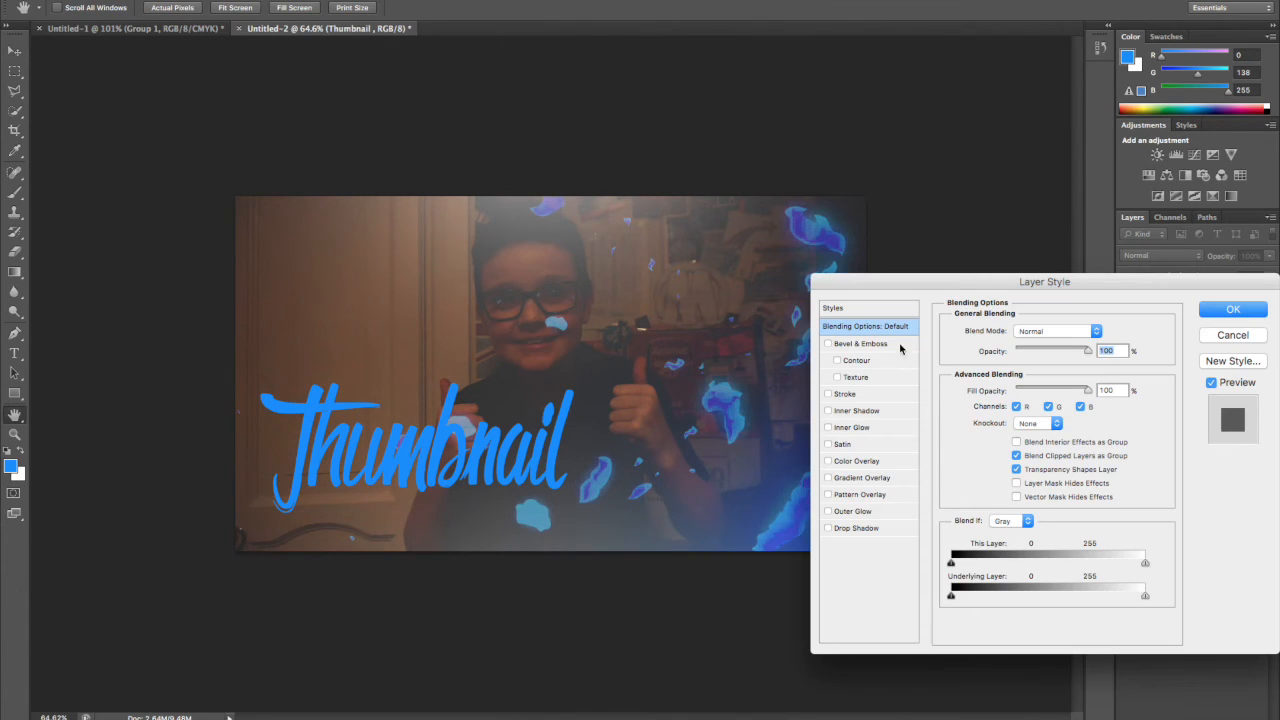
click(828, 478)
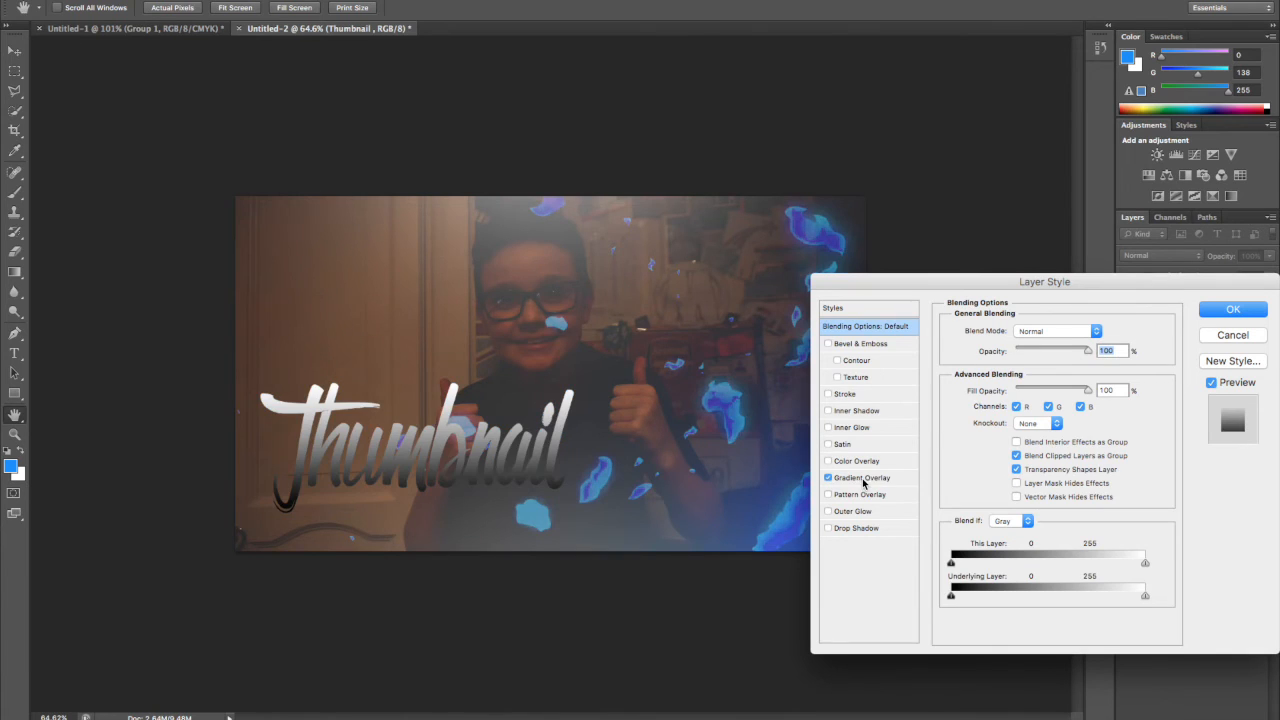
click(862, 478)
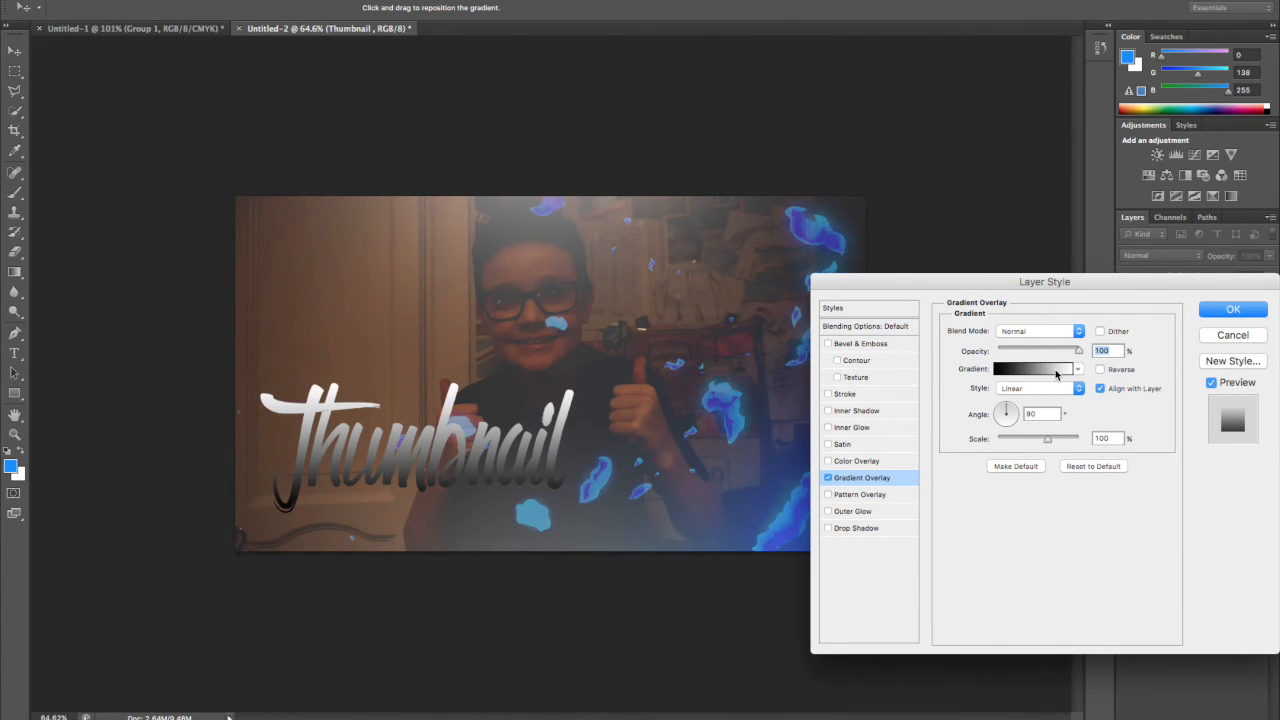
click(1057, 374)
click(887, 410)
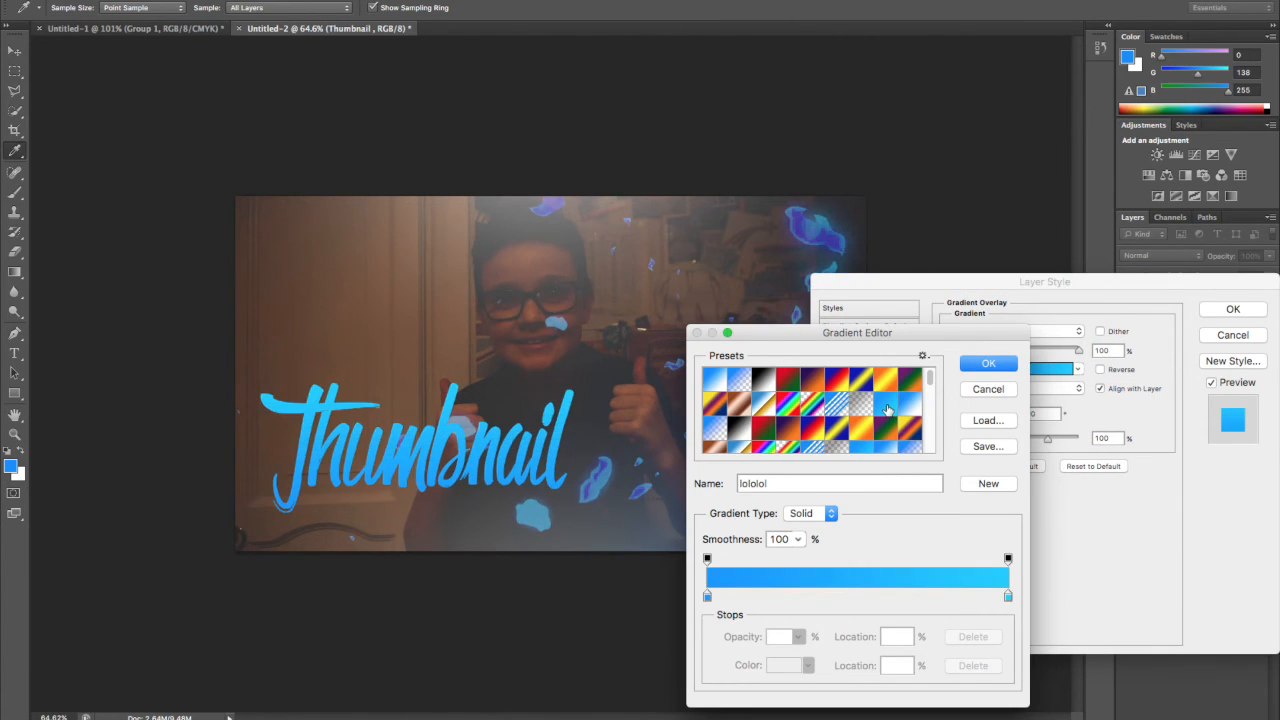
click(985, 363)
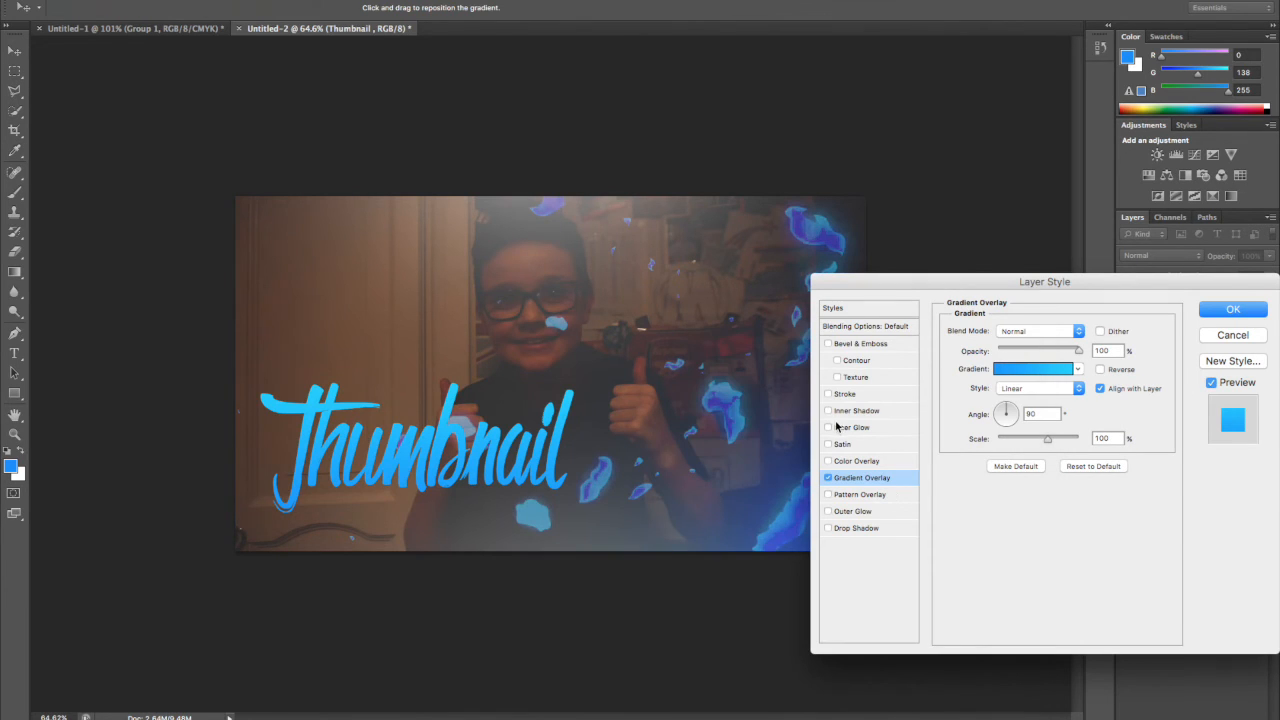
Add an Inner Glow to the Thumbnail text with the Overlay blend mode.
click(828, 428)
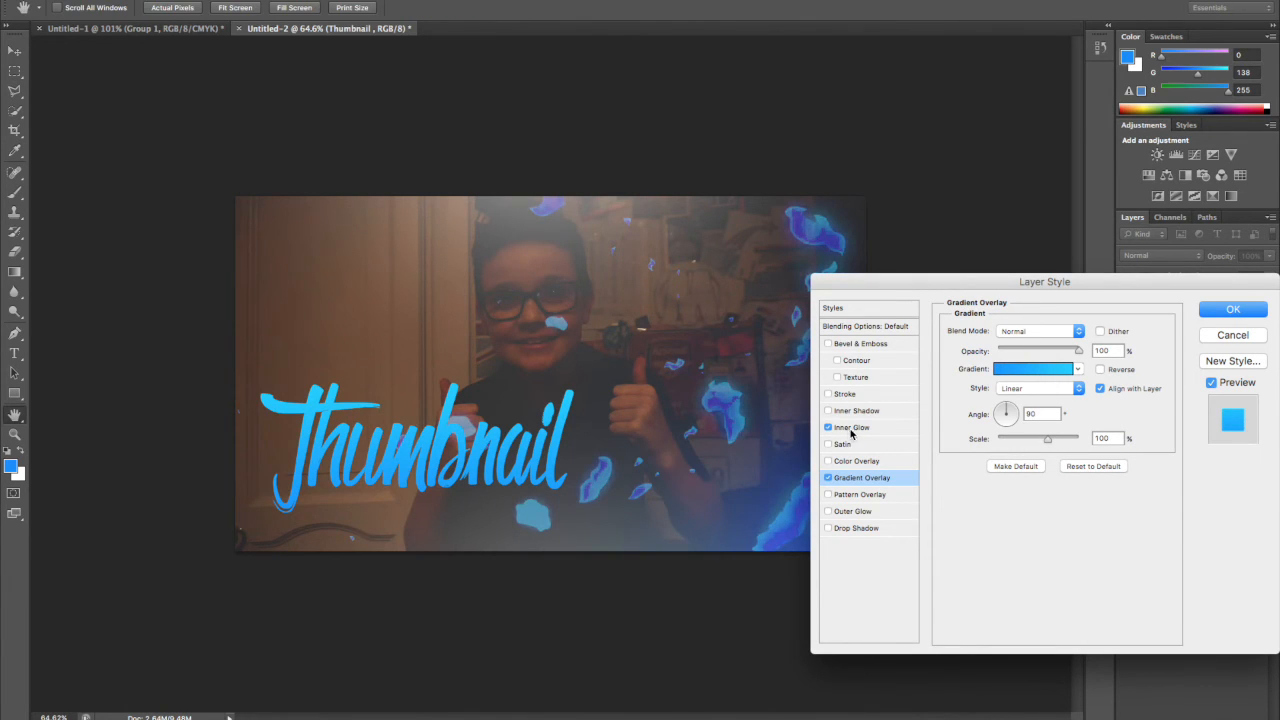
click(855, 430)
click(1048, 333)
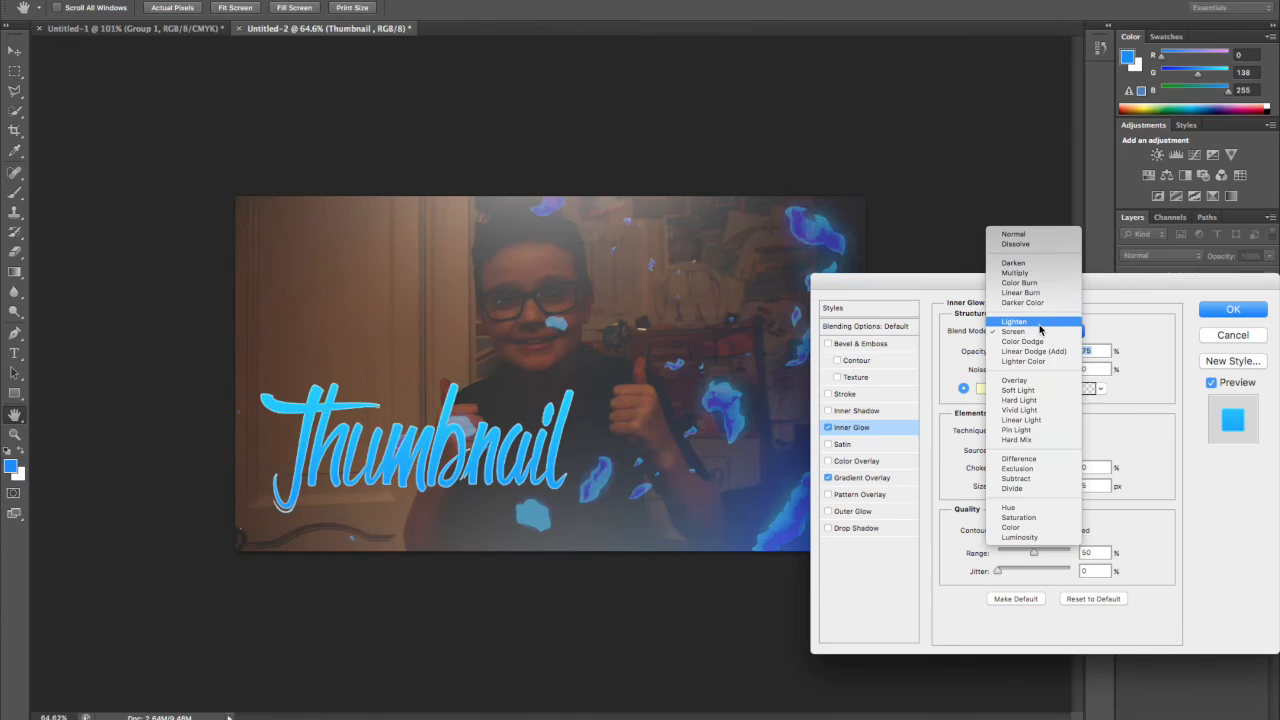
click(1042, 378)
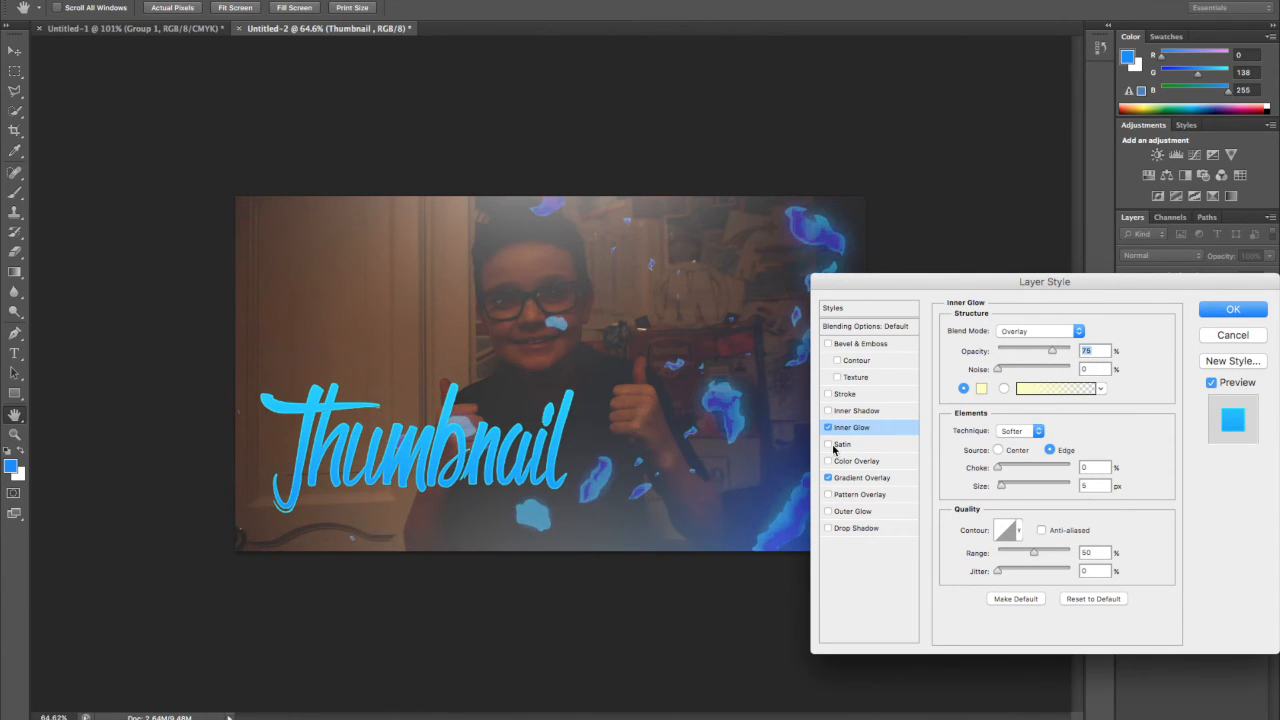
Add a Satin effect to the Thumbnail text with the Overlay blend mode and apply the layer style.
click(827, 444)
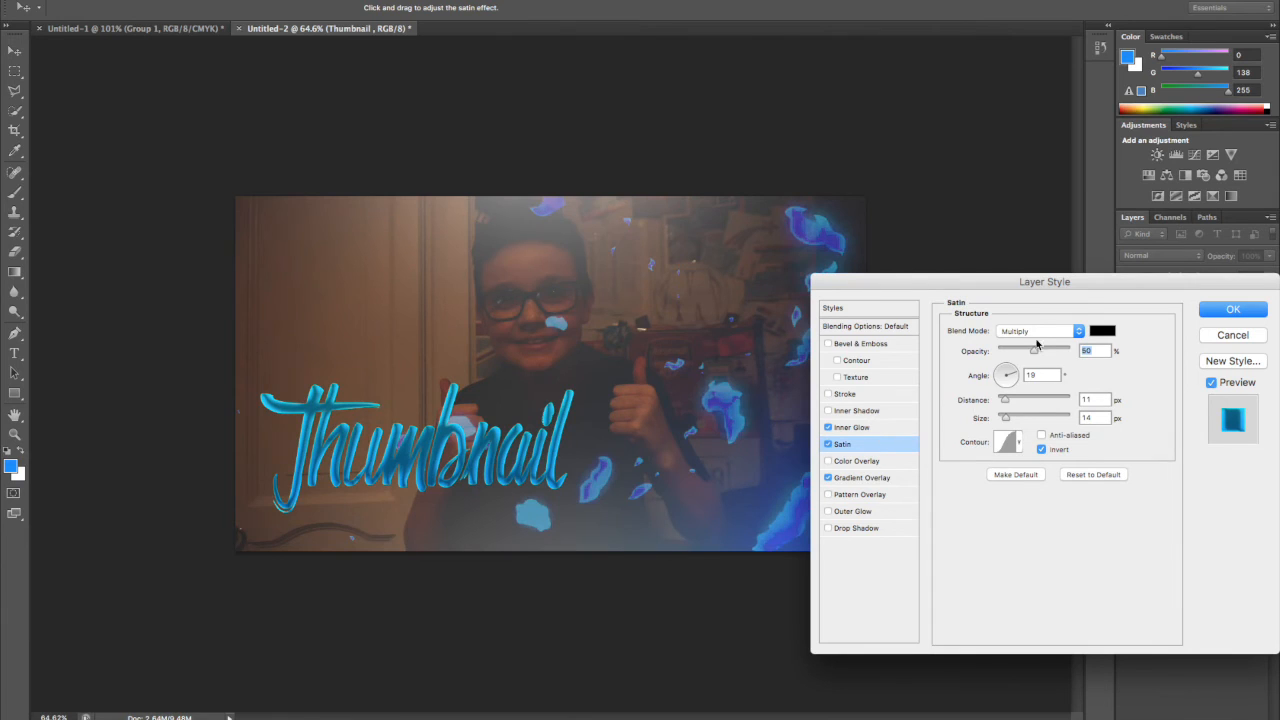
click(1036, 333)
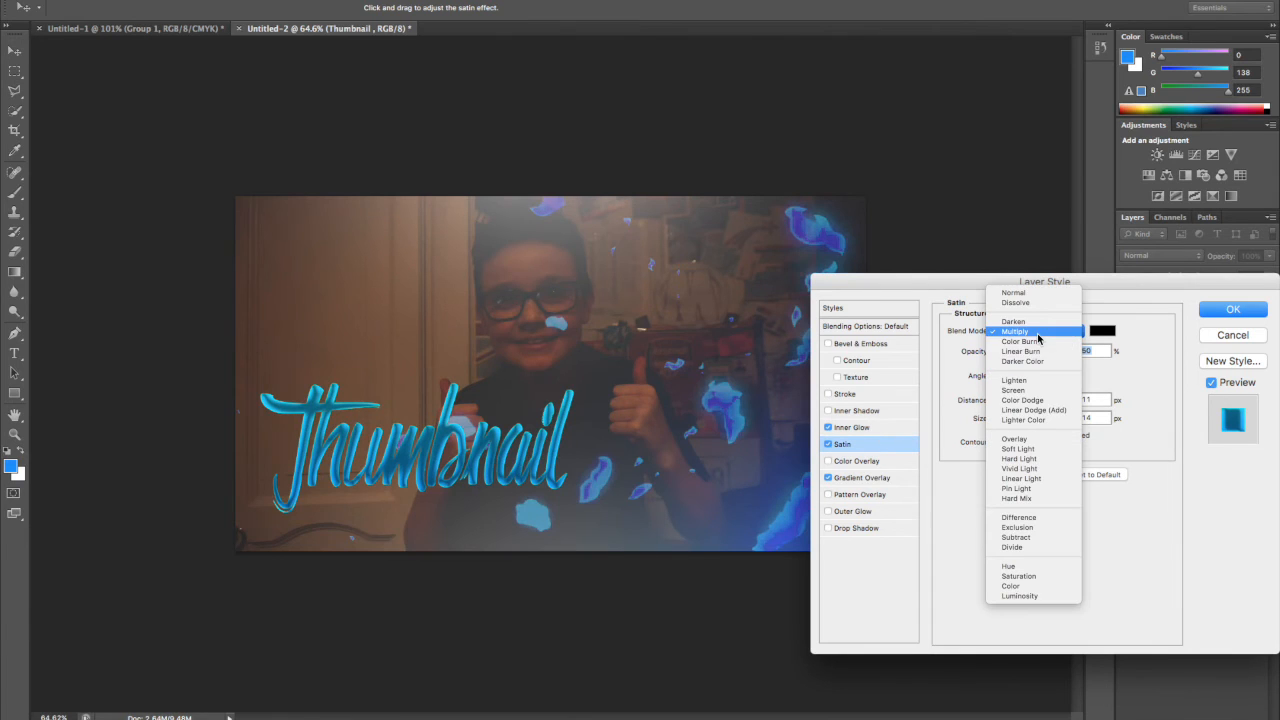
click(1035, 439)
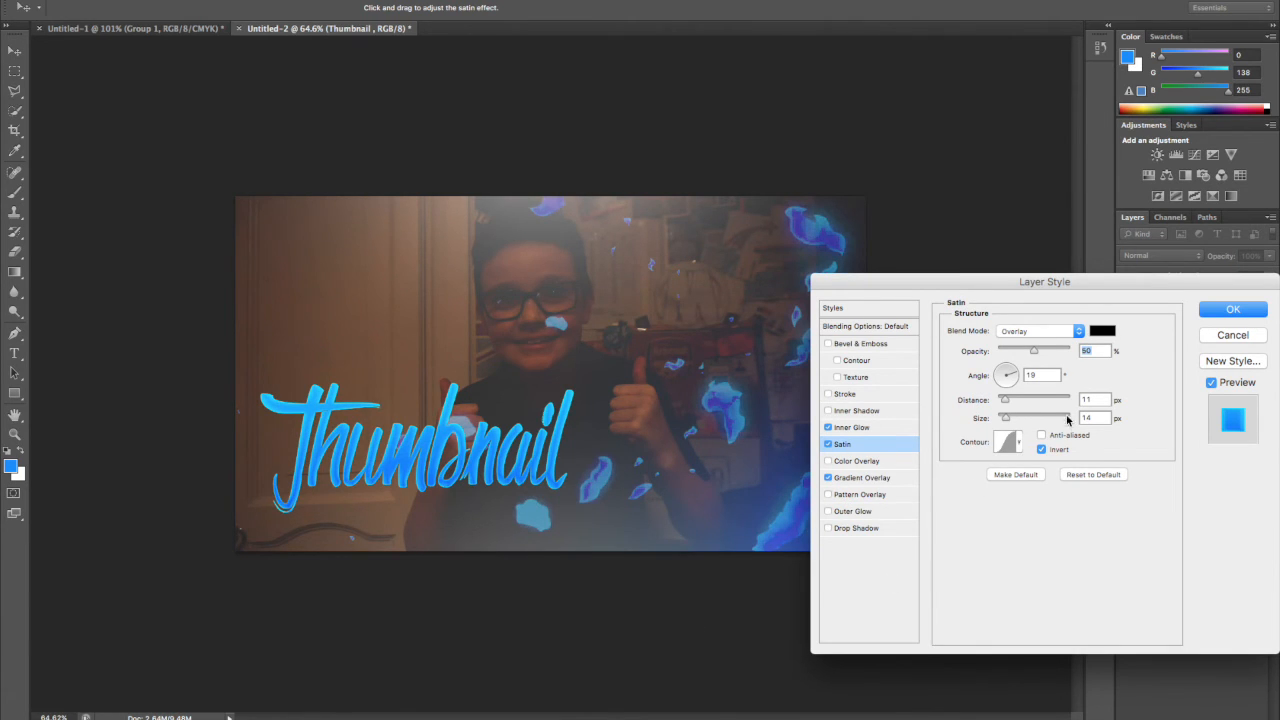
click(1235, 310)
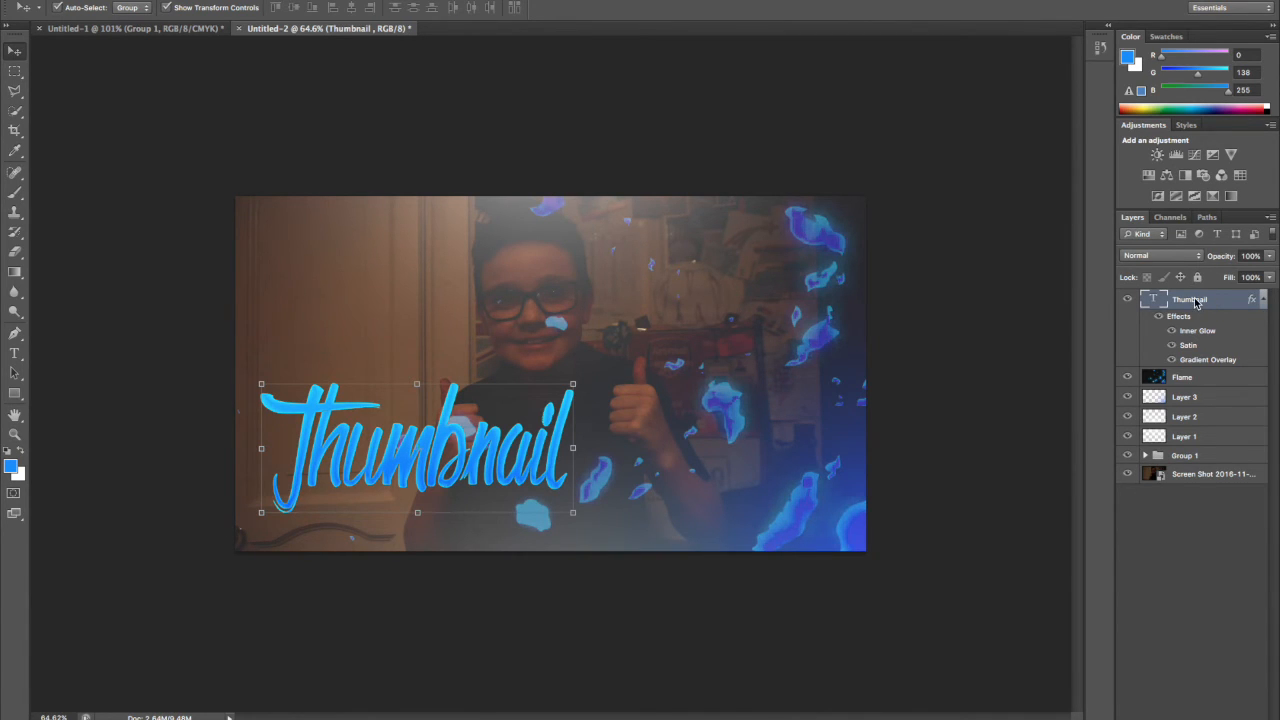
Rasterize the Thumbnail layer's style and place a duplicate of the layer directly beneath it.
right_click(1198, 302)
click(1116, 370)
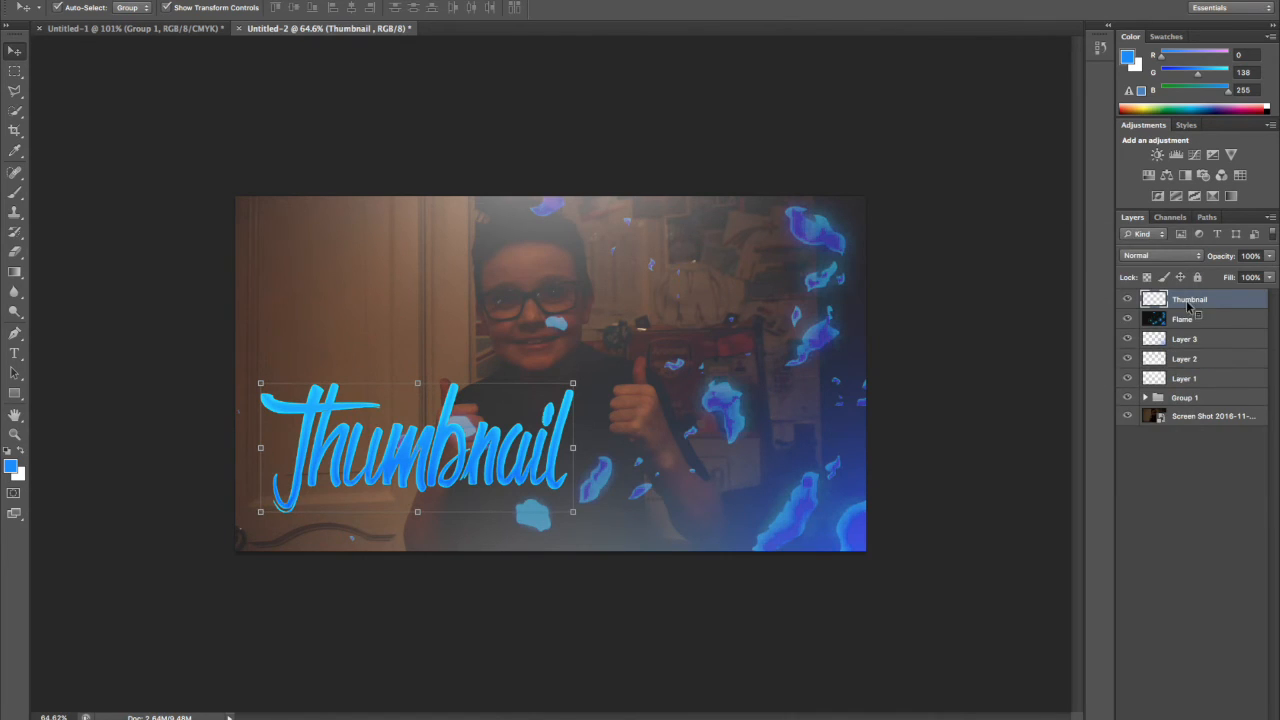
right_click(1203, 300)
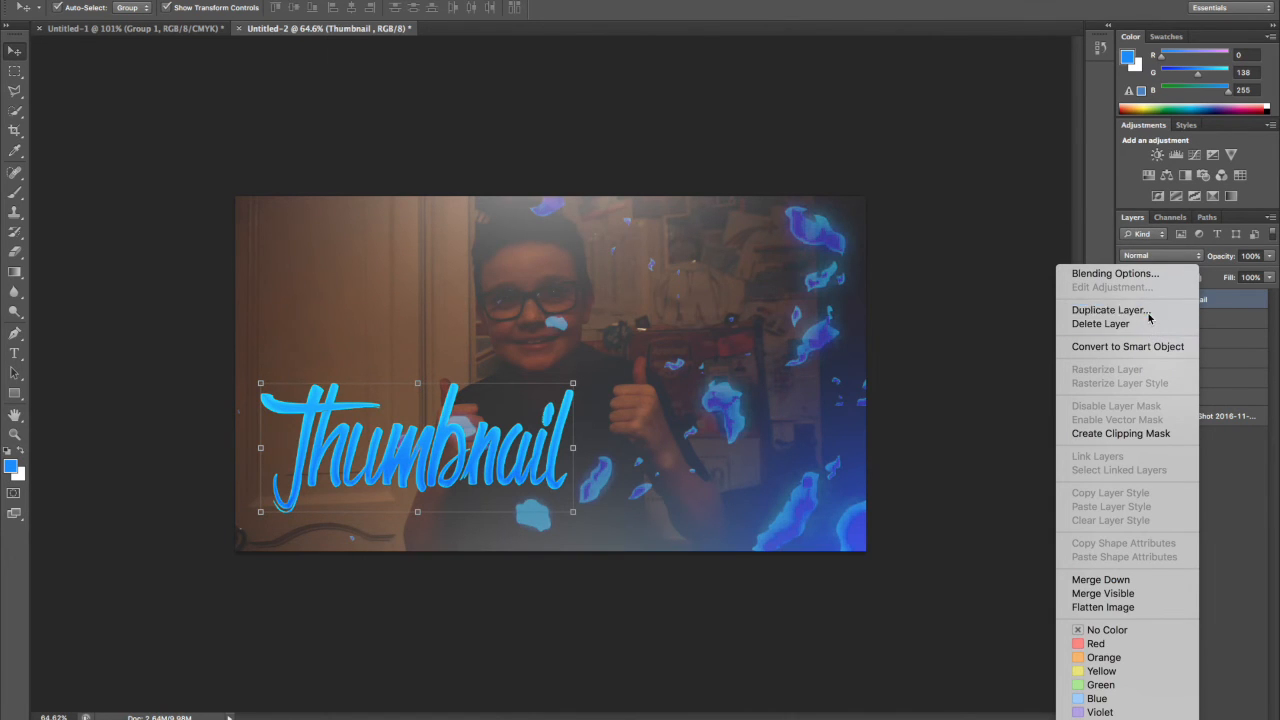
click(1112, 310)
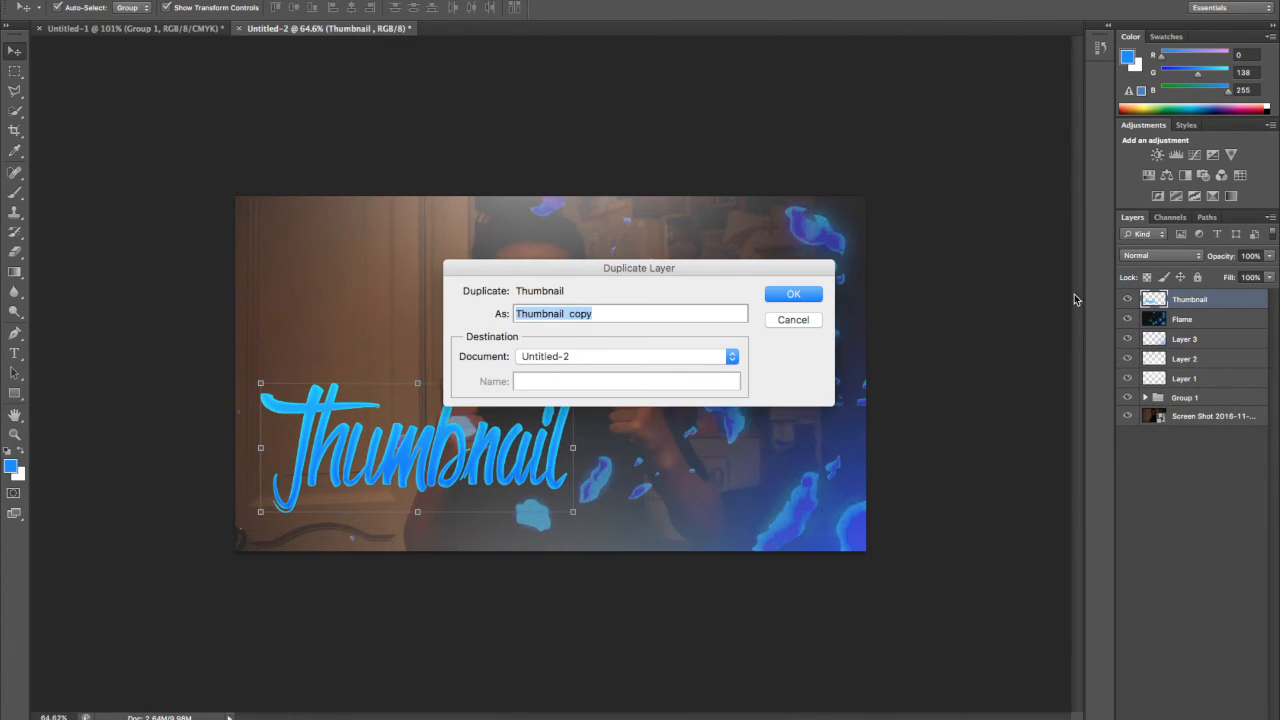
key(Return)
drag(1177, 299, 1181, 322)
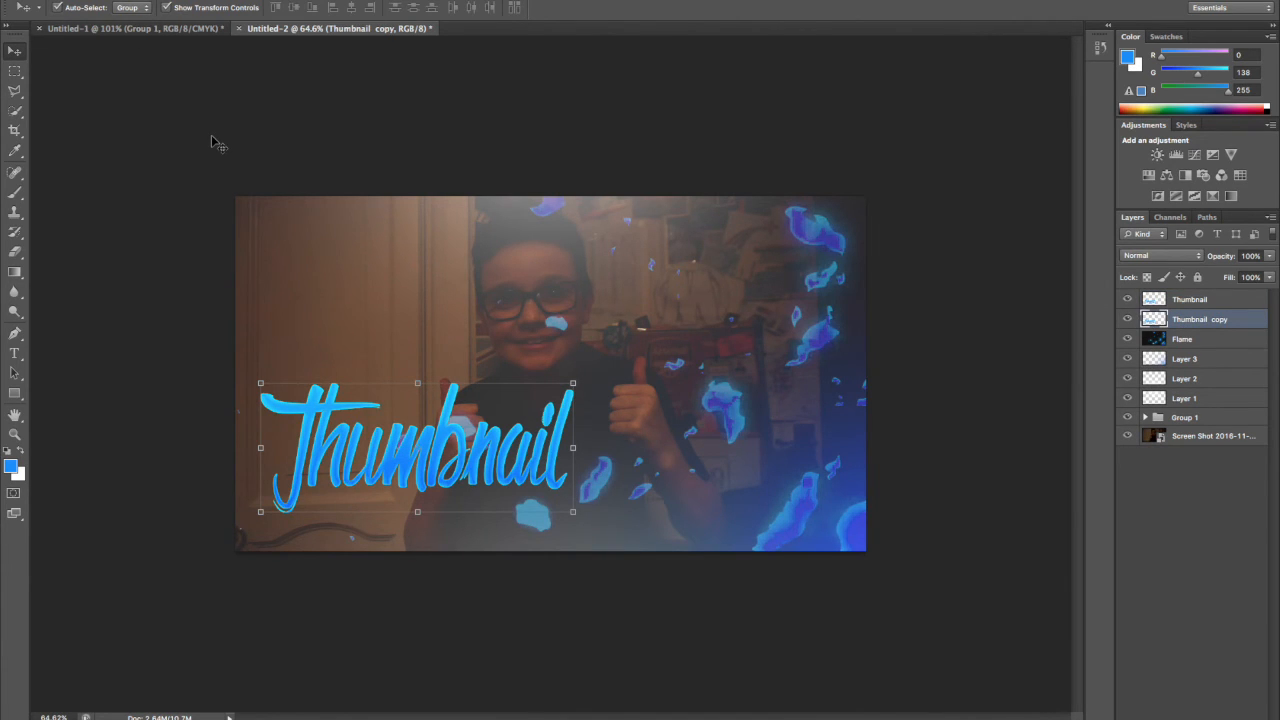
Nudge the duplicated Thumbnail layer slightly downward so it forms an offset lower edge under the original title.
scroll(212, 143, up, 3)
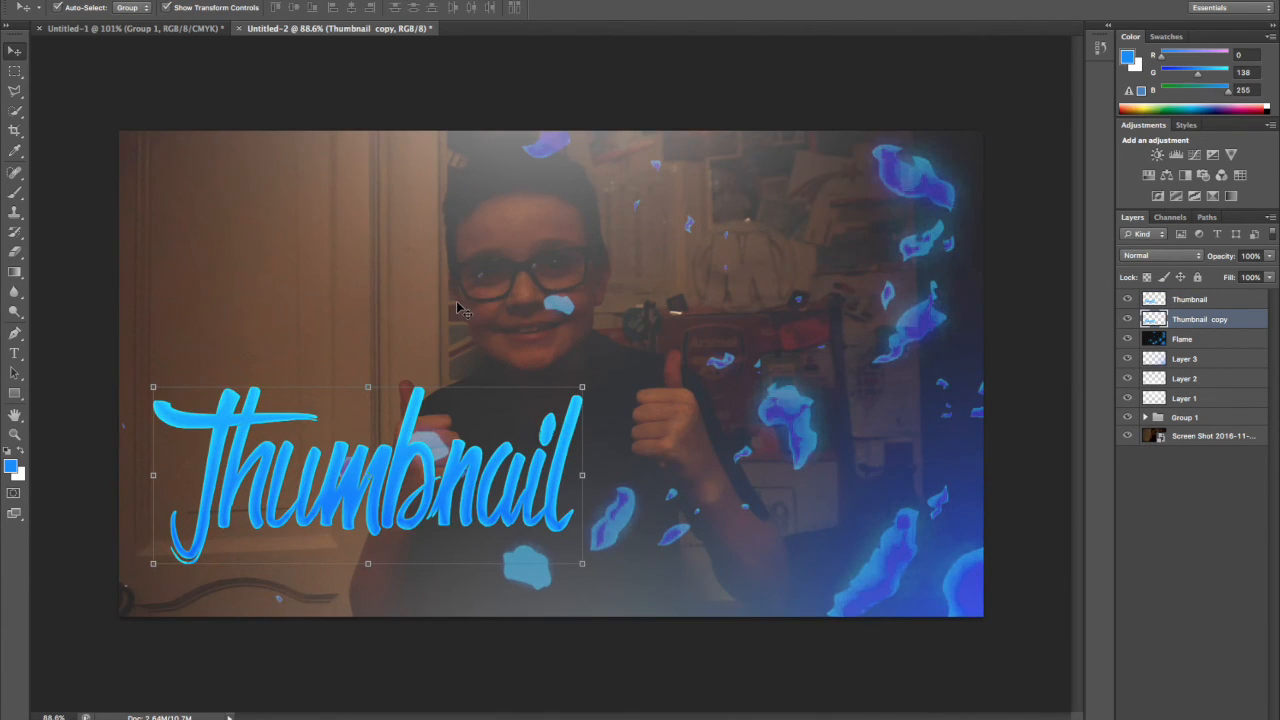
click(15, 434)
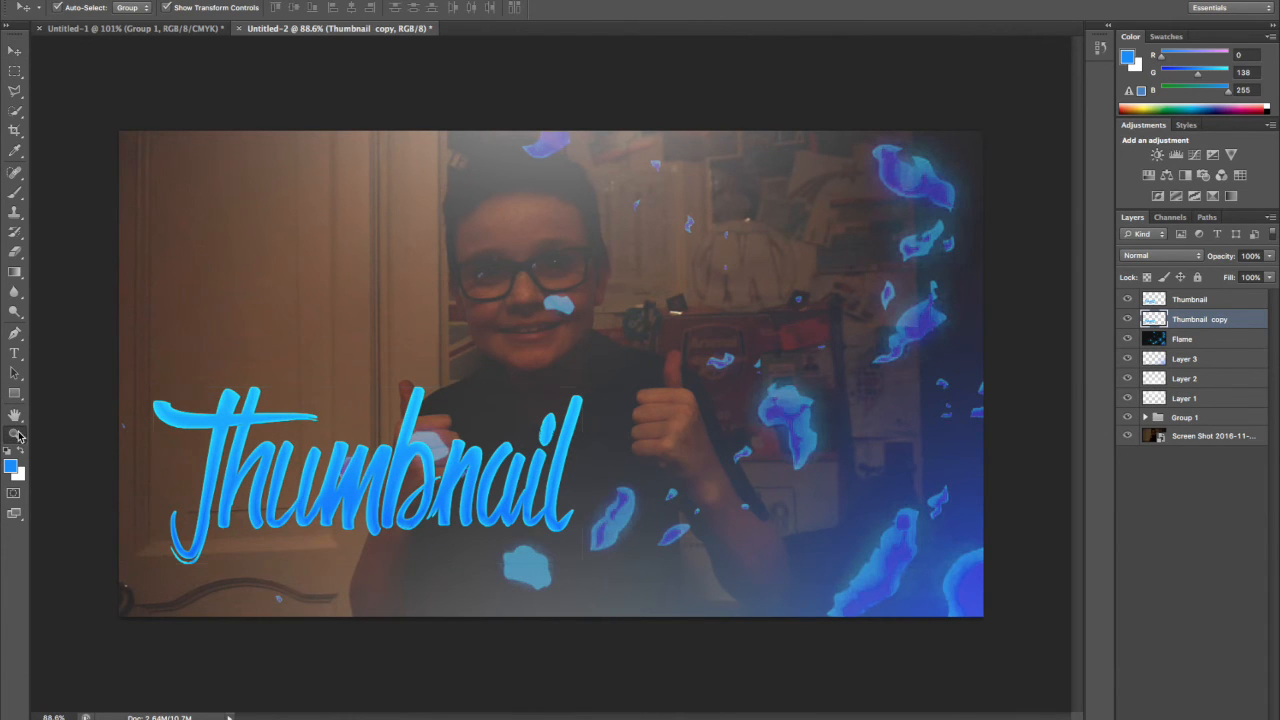
click(60, 8)
click(349, 412)
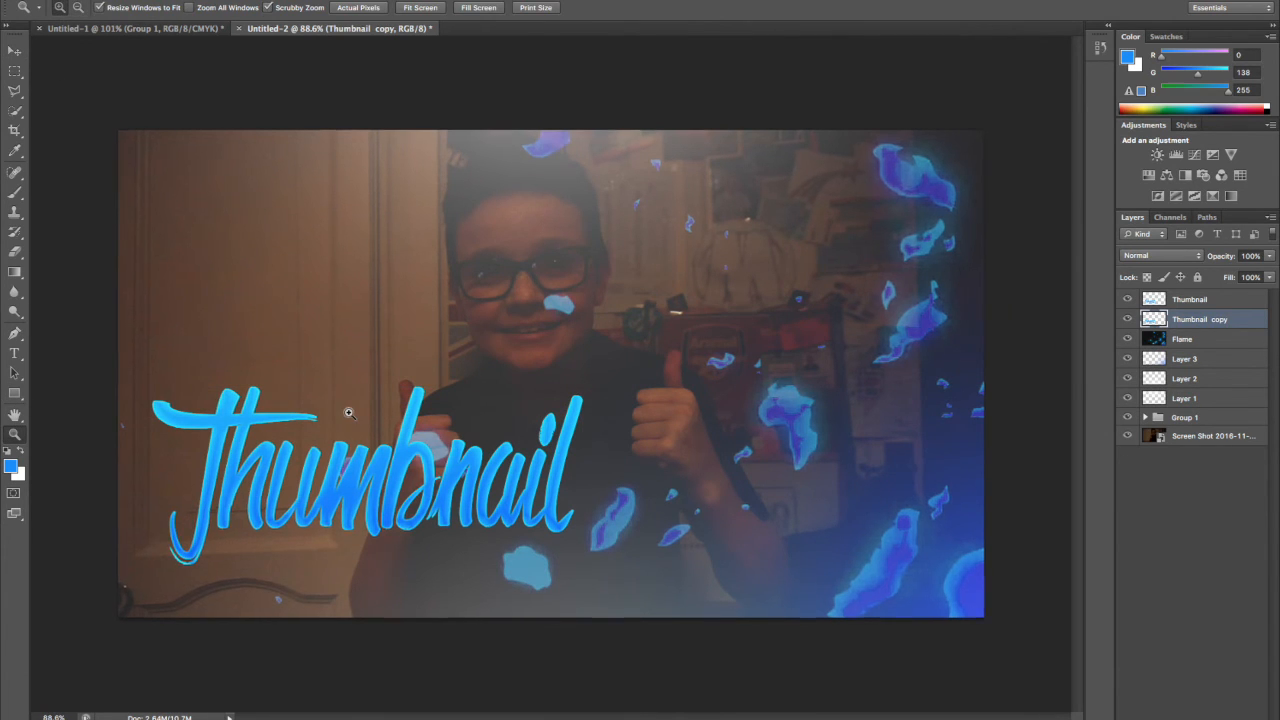
click(377, 497)
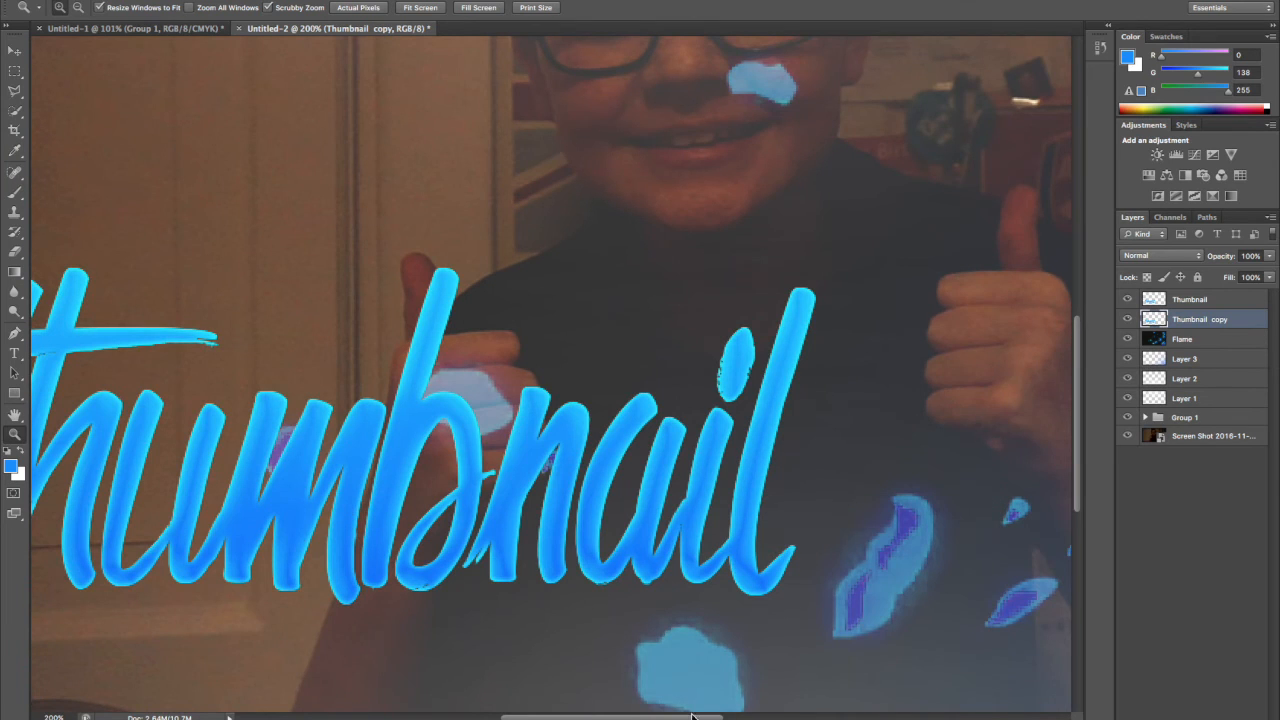
mouse_move(637, 717)
mouse_down()
mouse_move(592, 717)
mouse_move(624, 717)
mouse_up()
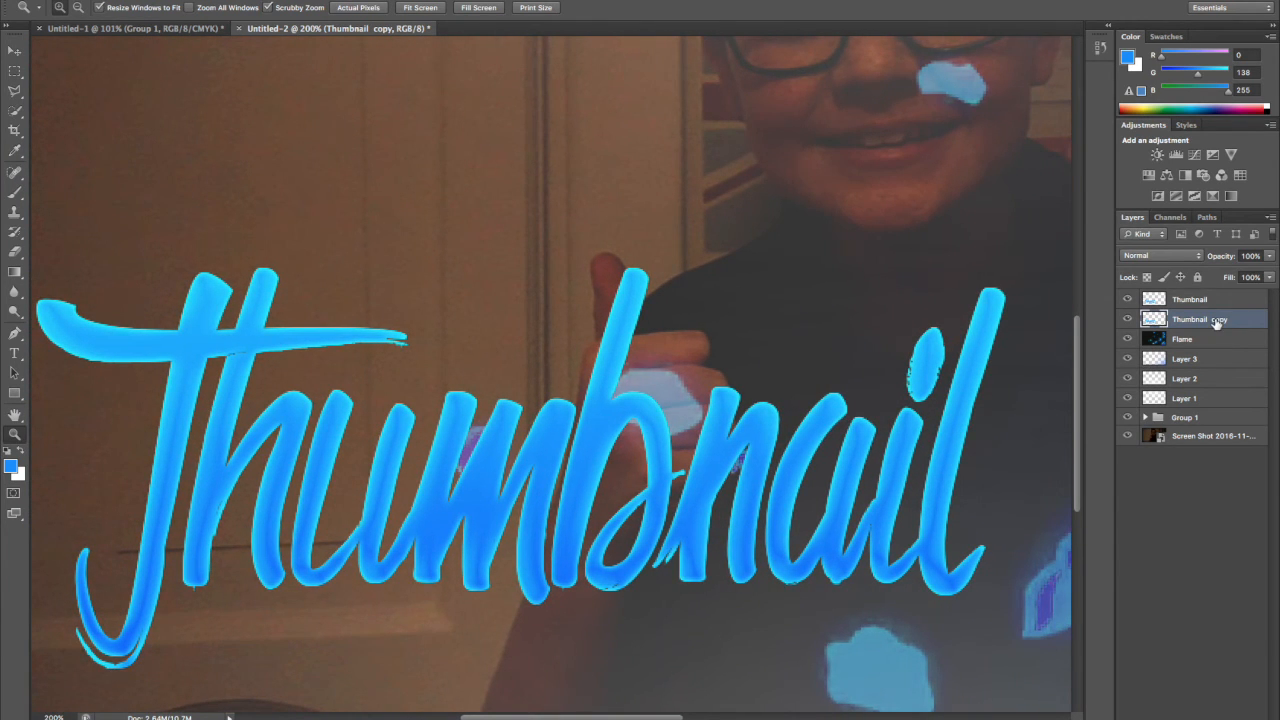
click(14, 51)
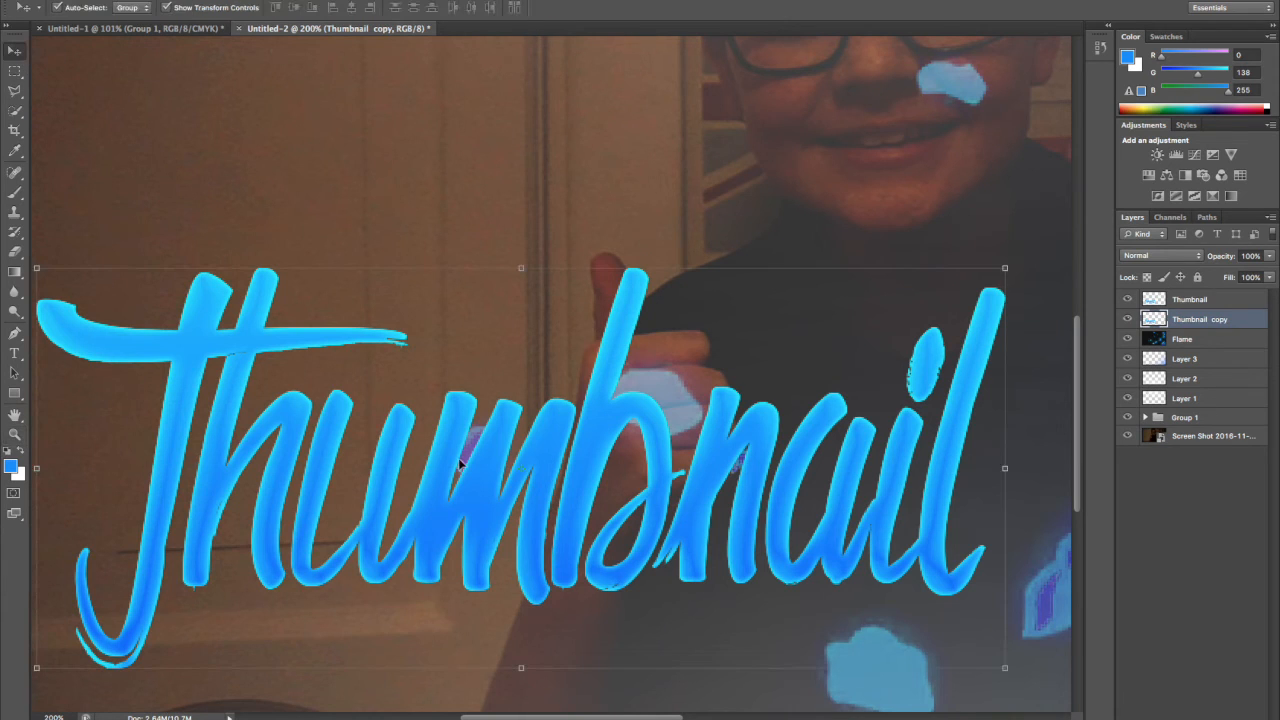
key(Down)
key(Down)
key(Down)
key(Down)
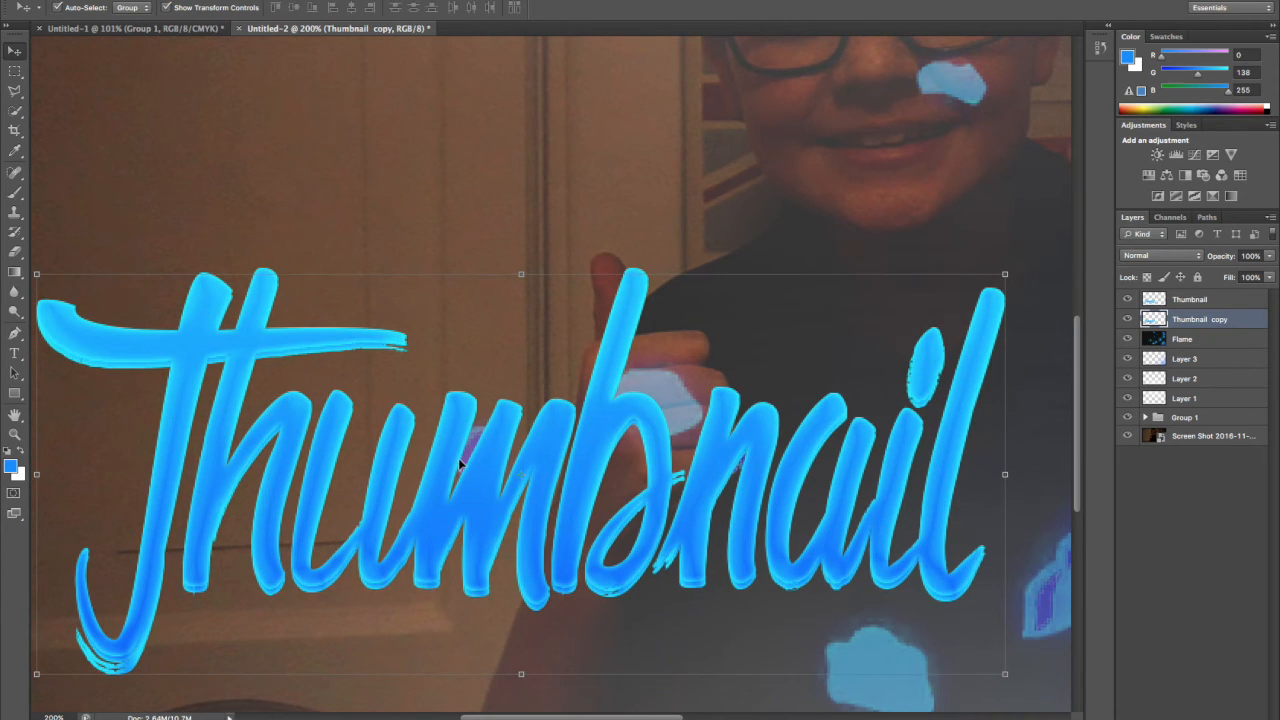
key(Down)
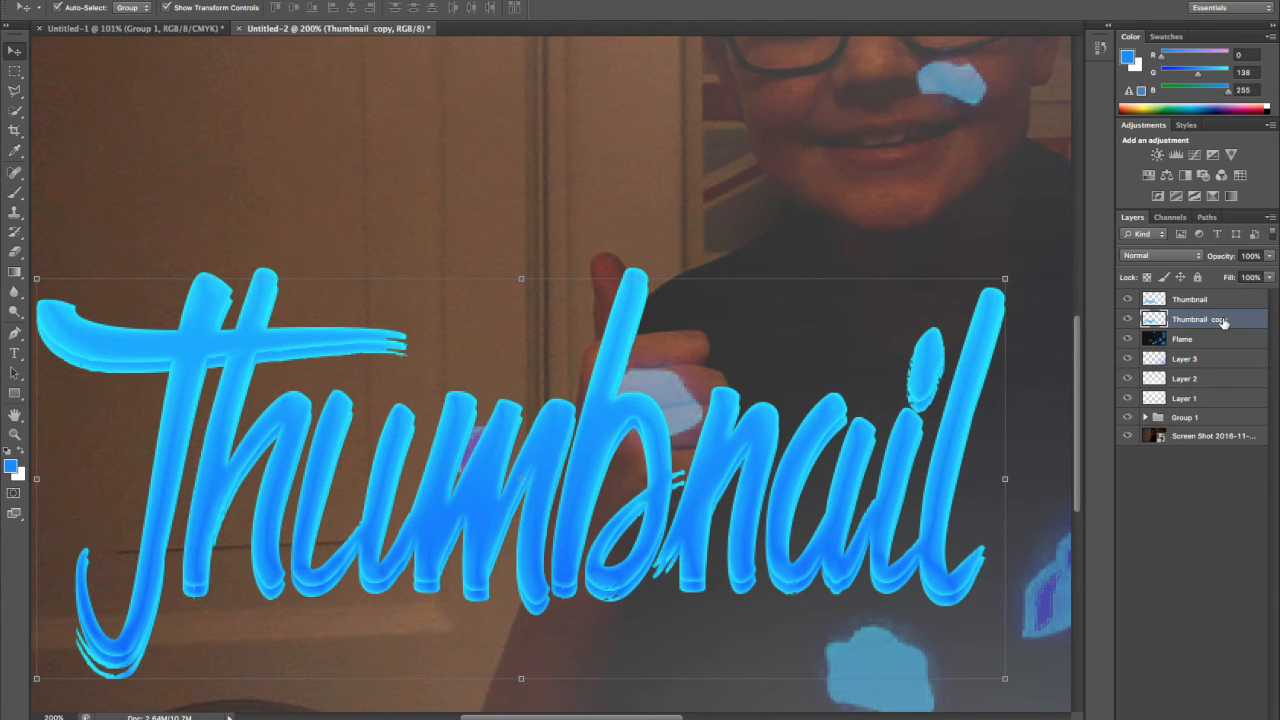
Apply a Hue/Saturation adjustment to the duplicated Thumbnail layer with Hue +24 and Lightness -19.
key(super+u)
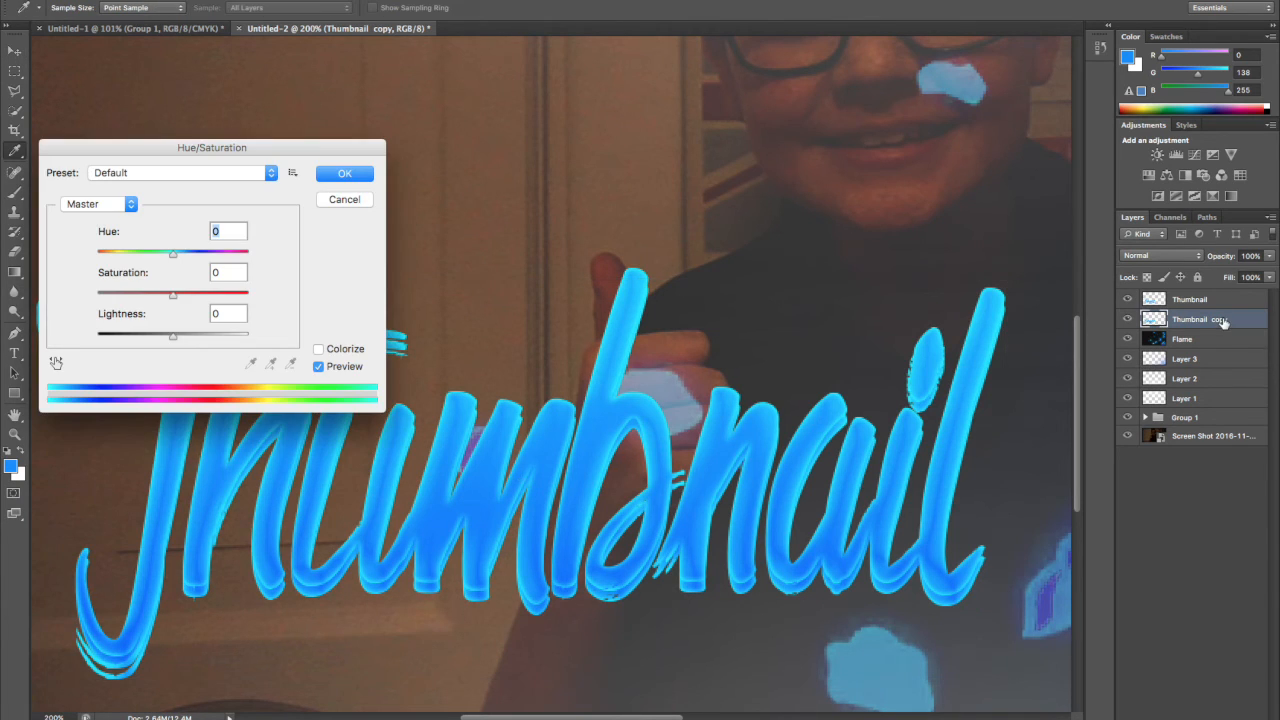
key(Escape)
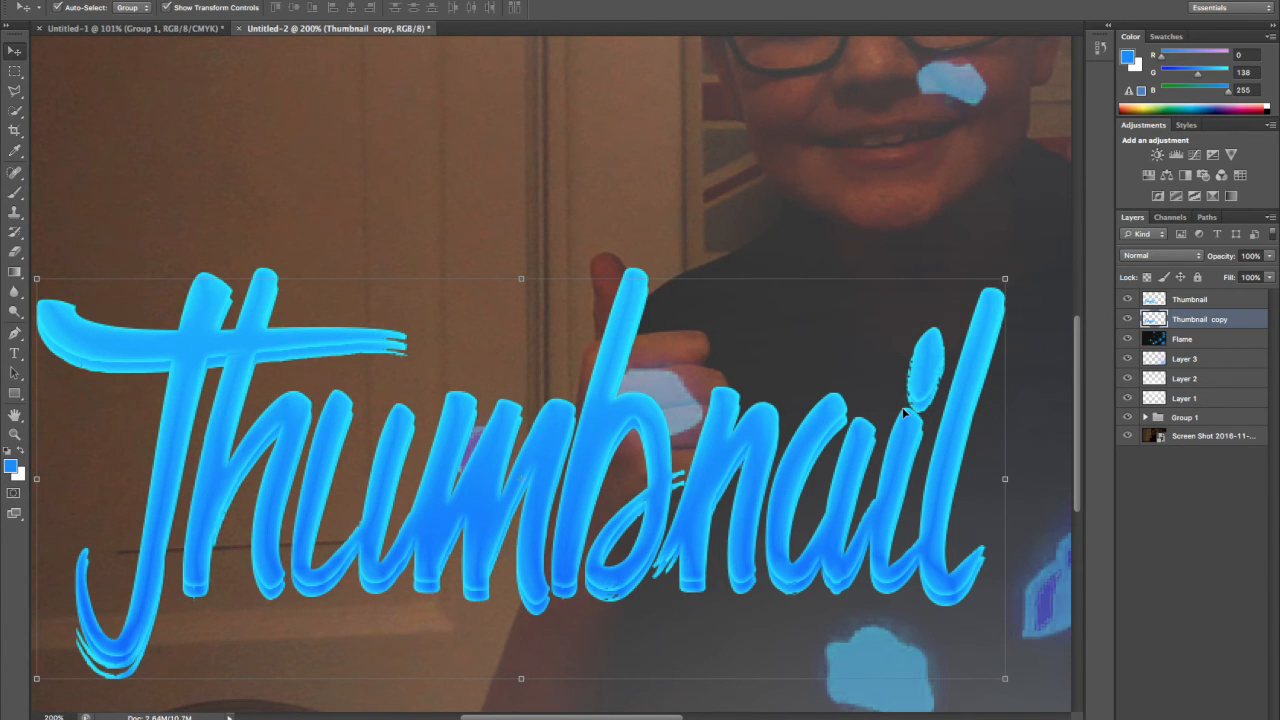
key(super+u)
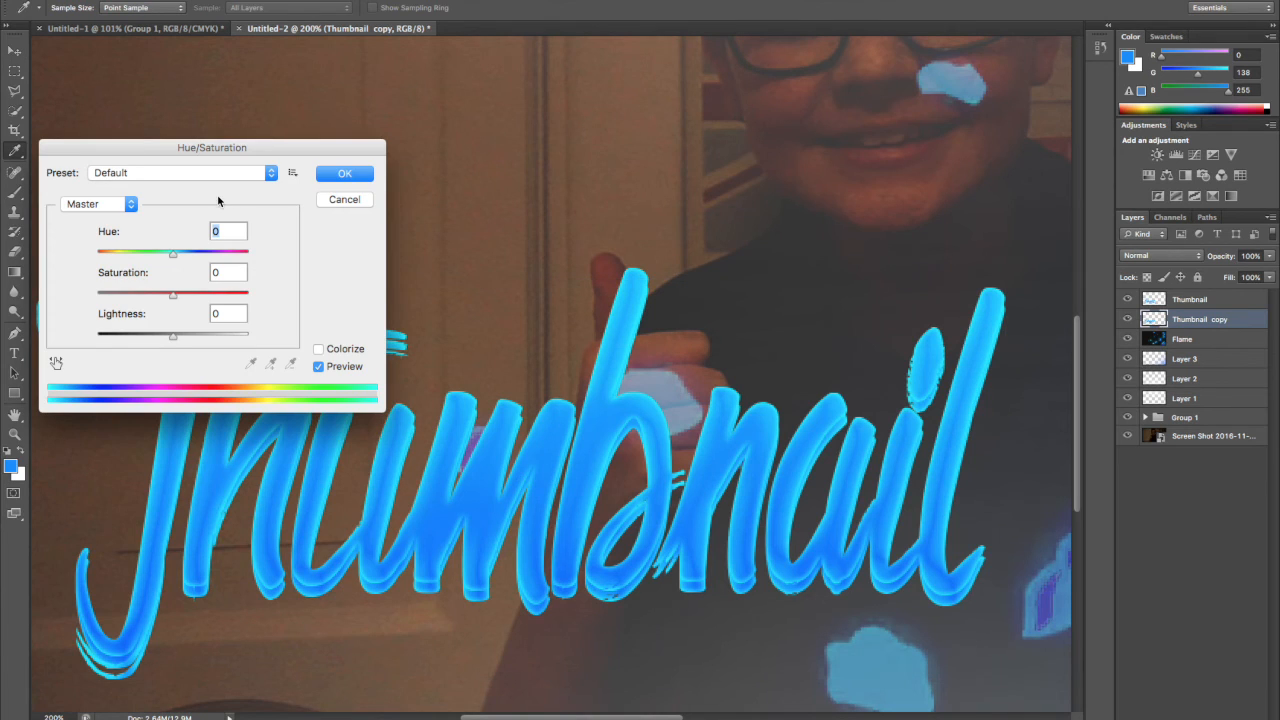
drag(184, 257, 191, 254)
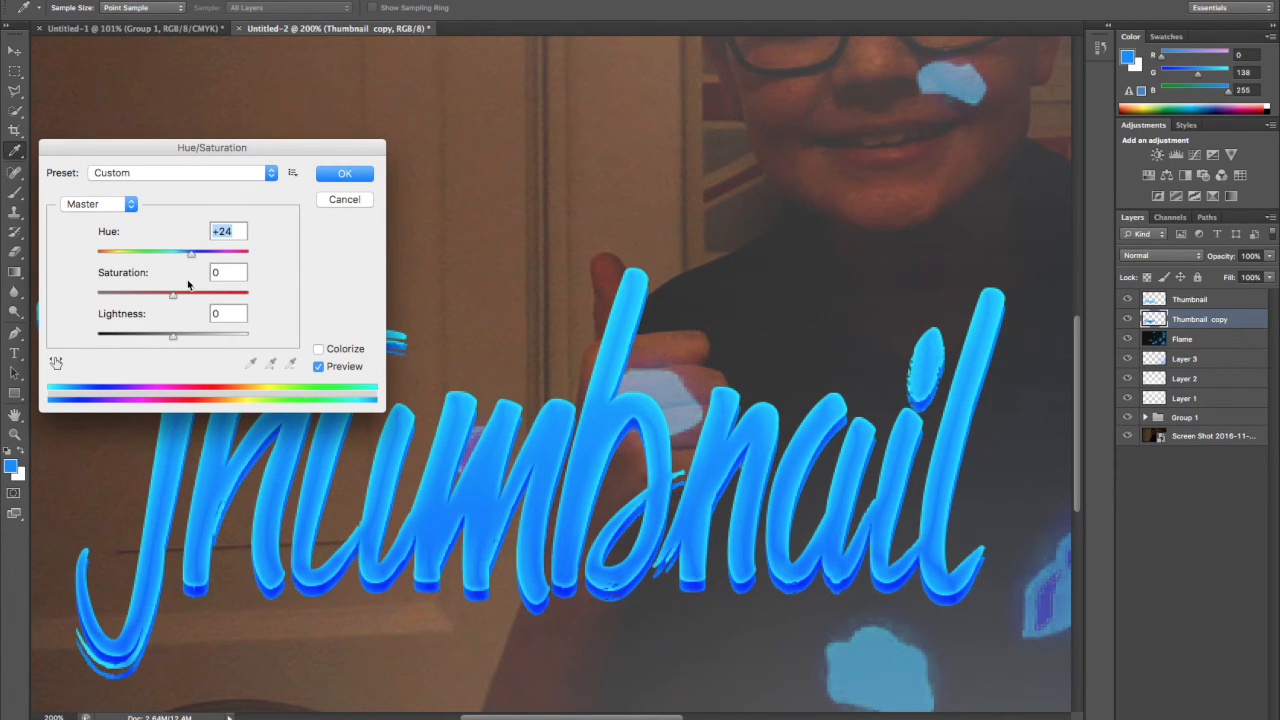
drag(172, 336, 158, 336)
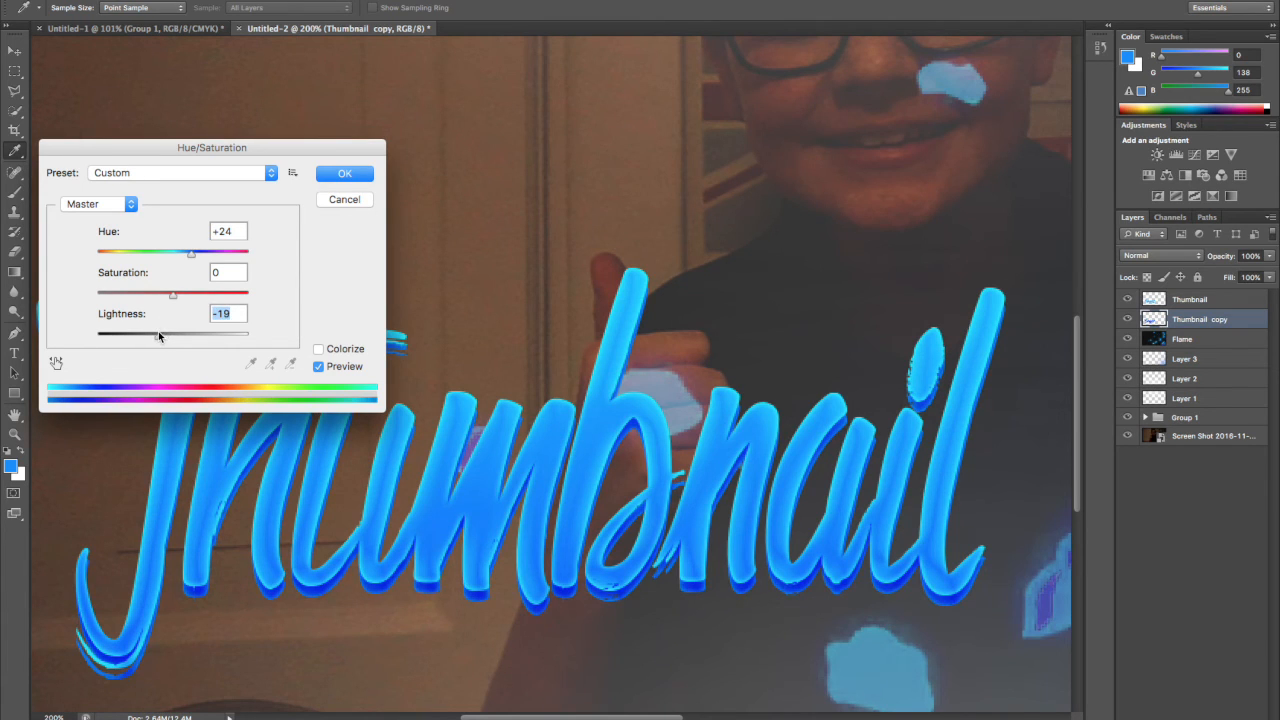
click(344, 173)
Convert both Thumbnail layers into one smart object and move the title slightly left and down.
key(v)
shift+click(1196, 303)
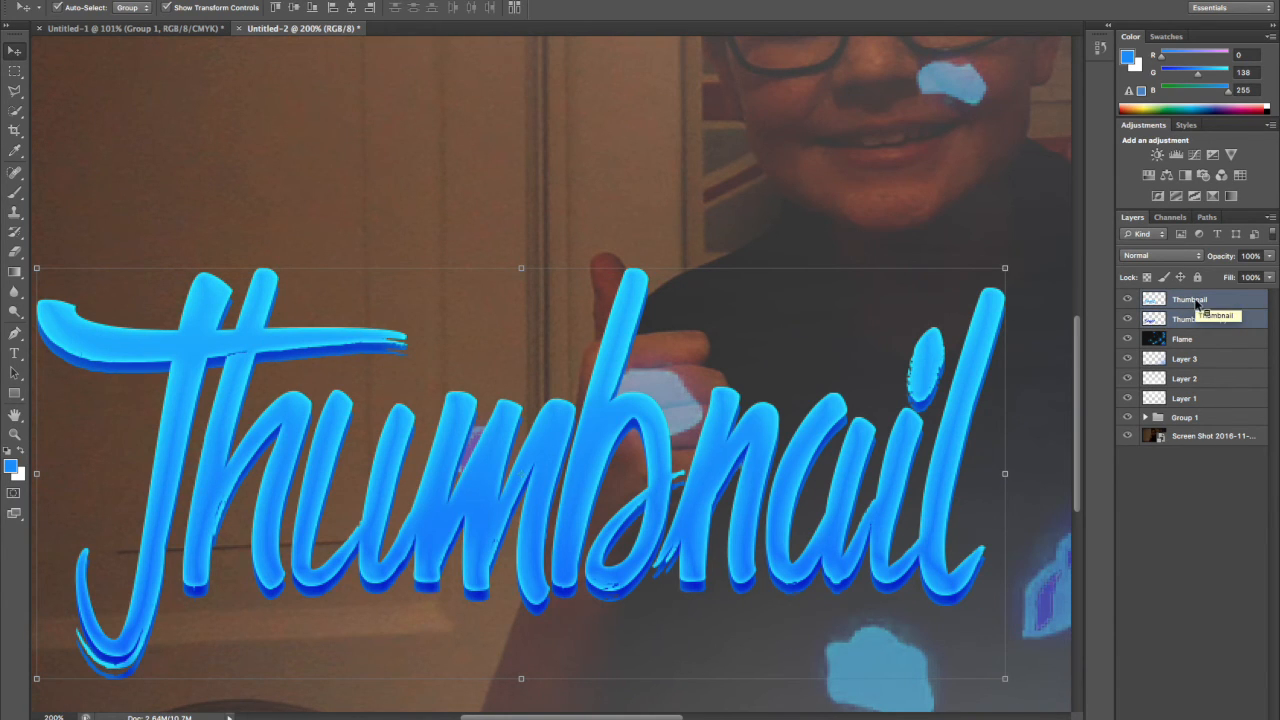
right_click(1196, 303)
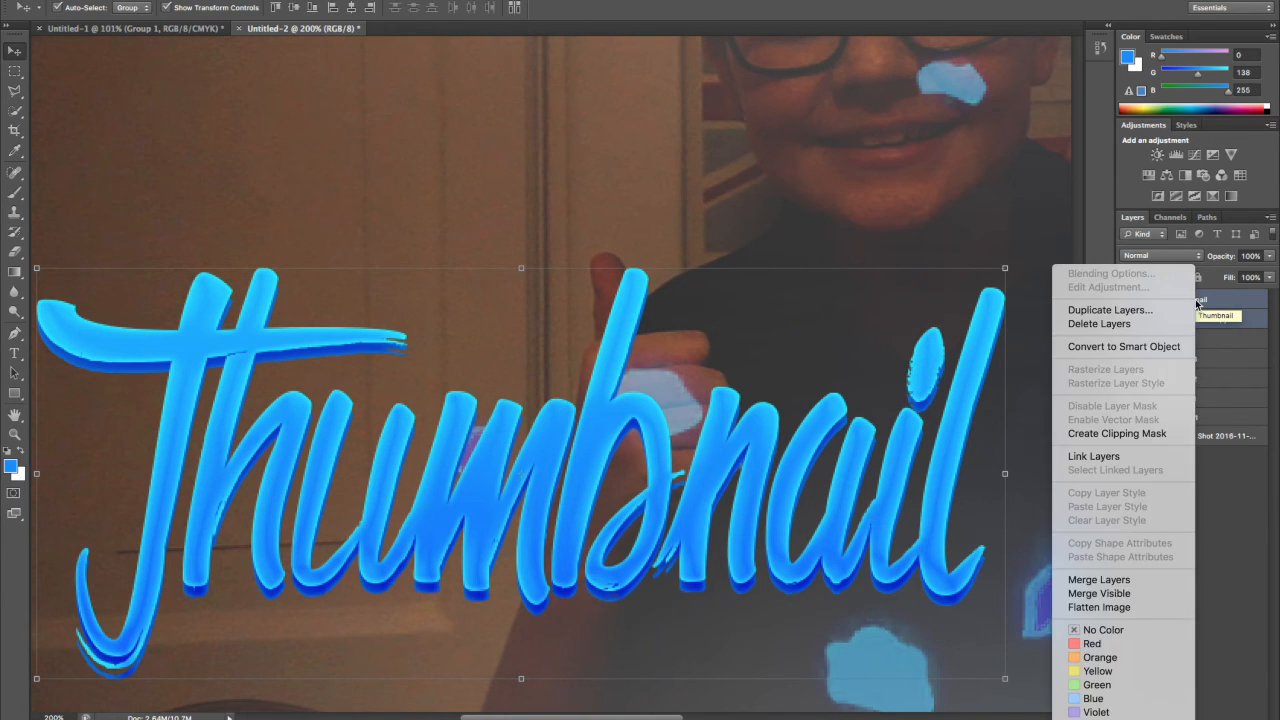
click(1139, 347)
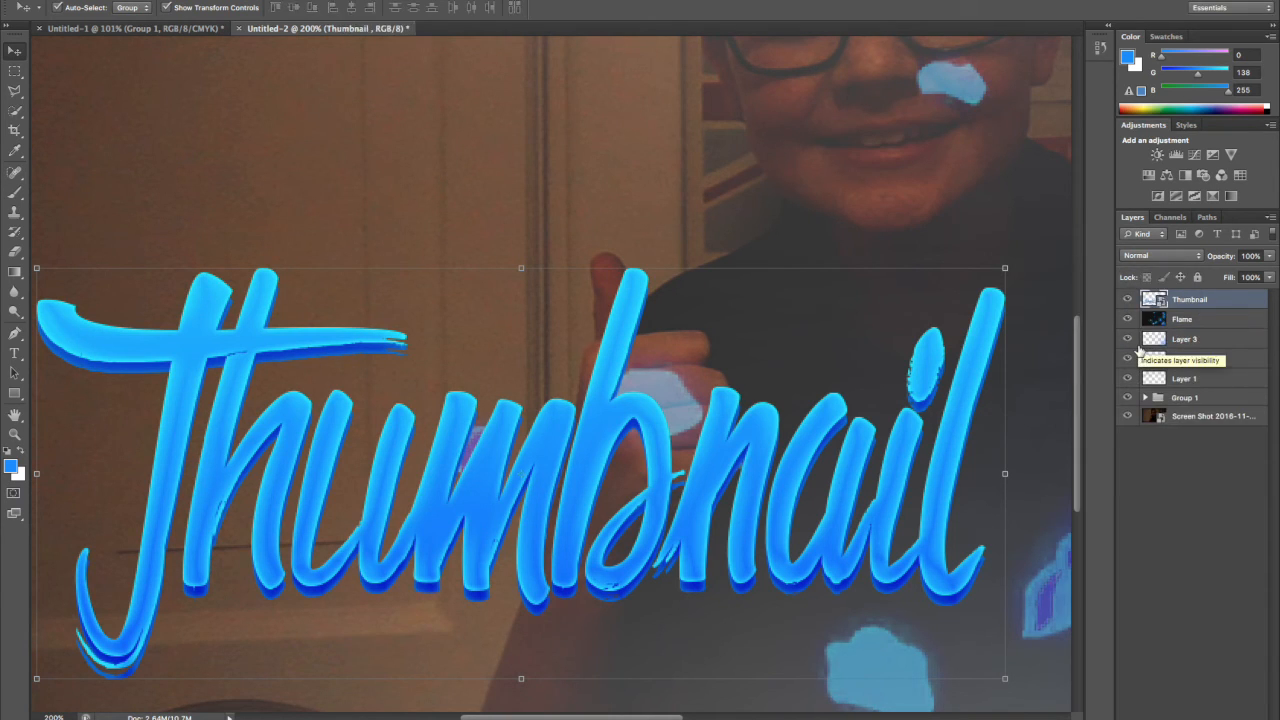
mouse_move(843, 411)
mouse_down()
mouse_move(805, 355)
mouse_move(823, 420)
mouse_up()
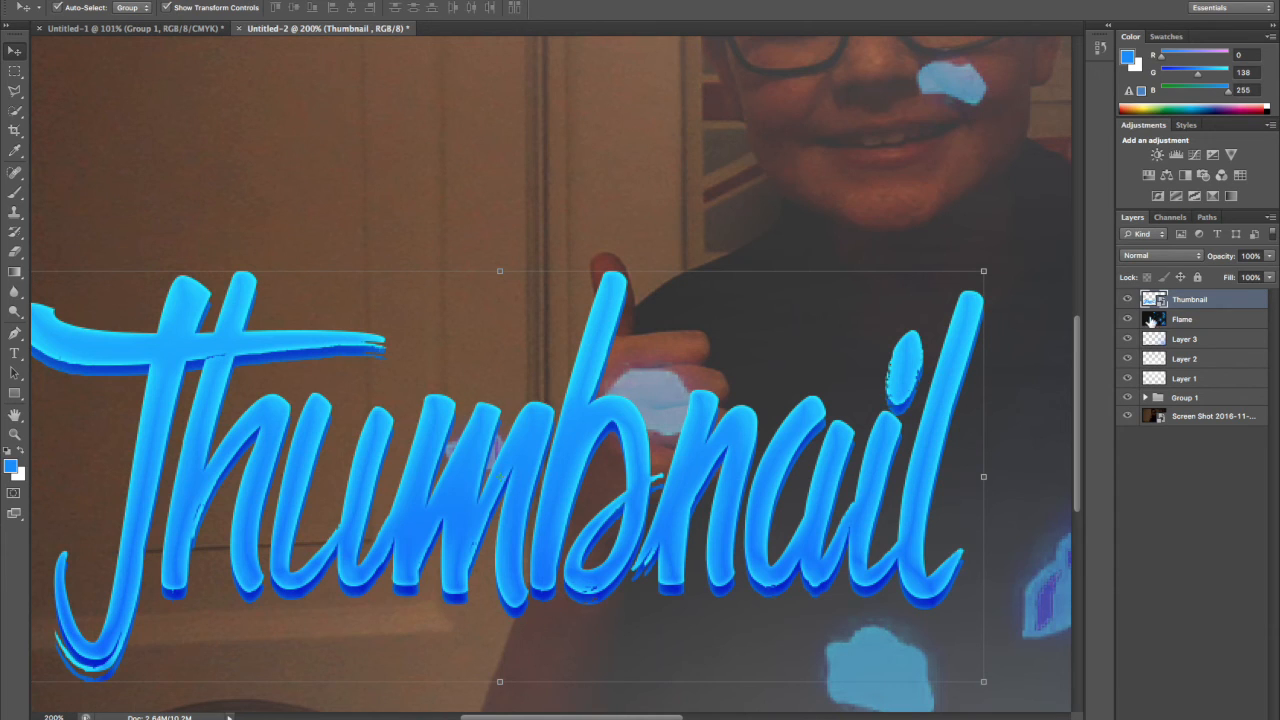
Choose the Brush tool and add a new empty layer above the Thumbnail layer.
click(14, 434)
alt+click(688, 416)
alt+click(688, 416)
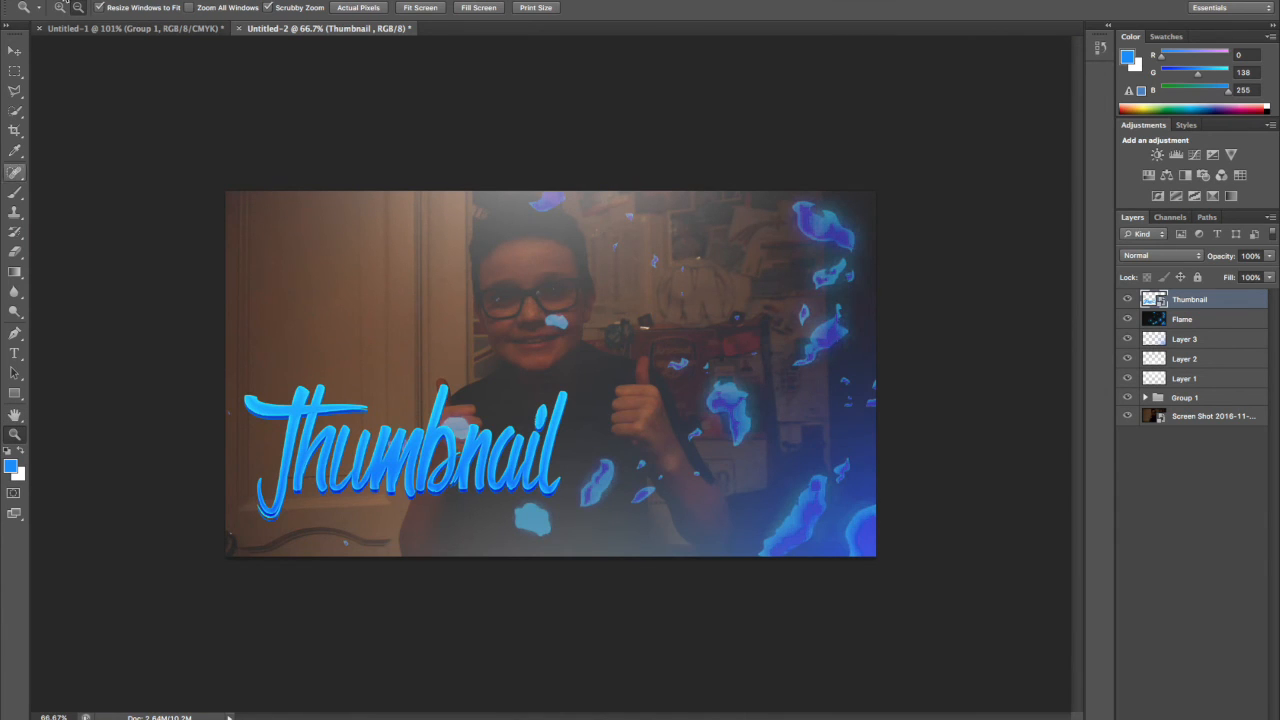
click(640, 406)
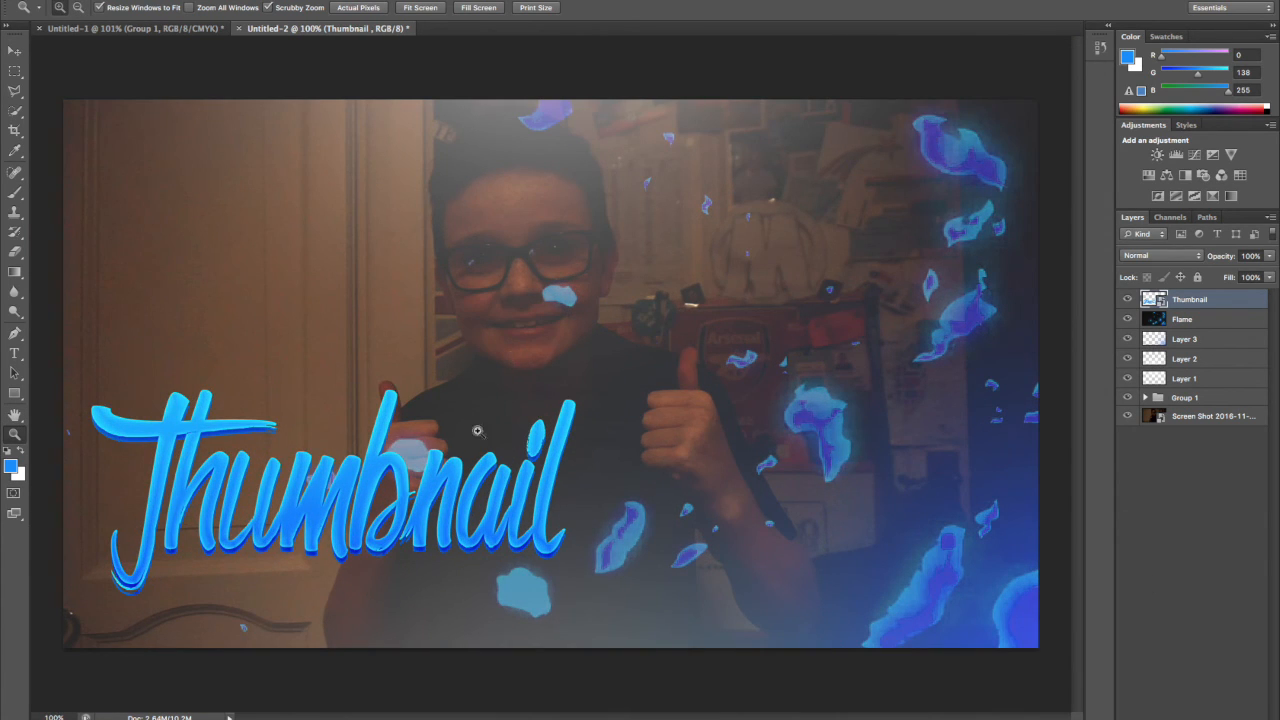
click(24, 197)
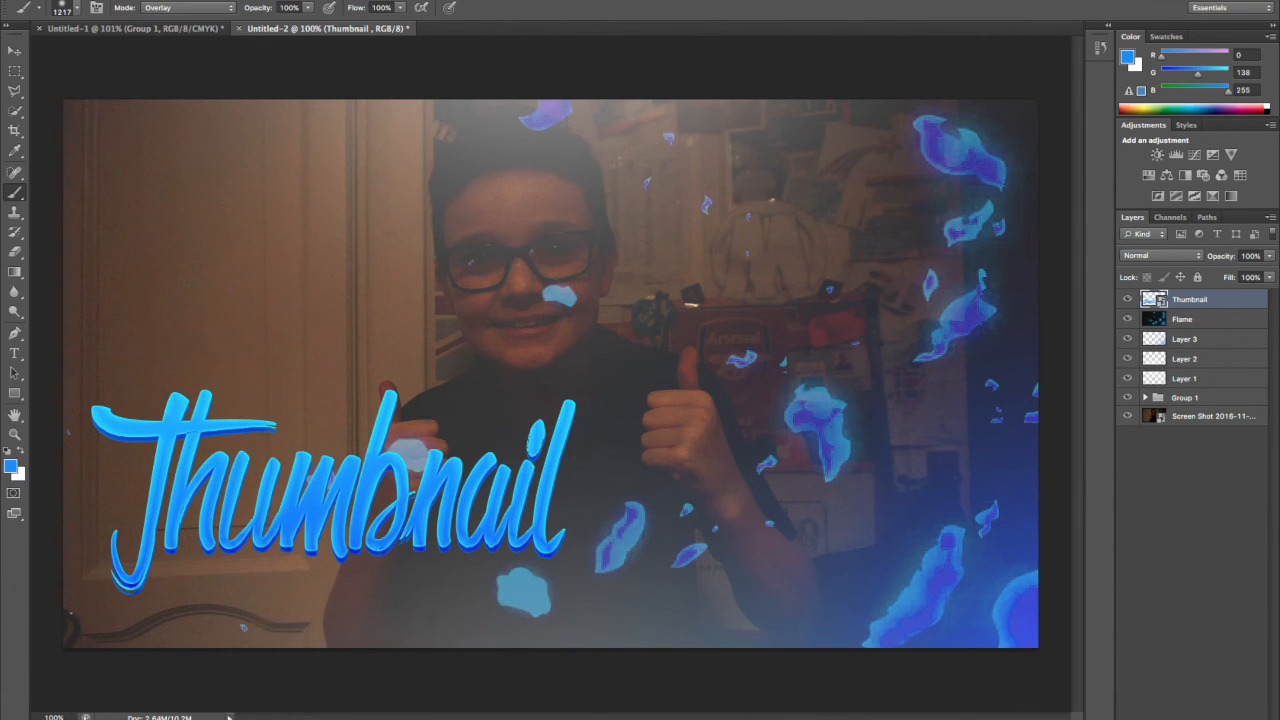
key(ctrl+shift+alt+n)
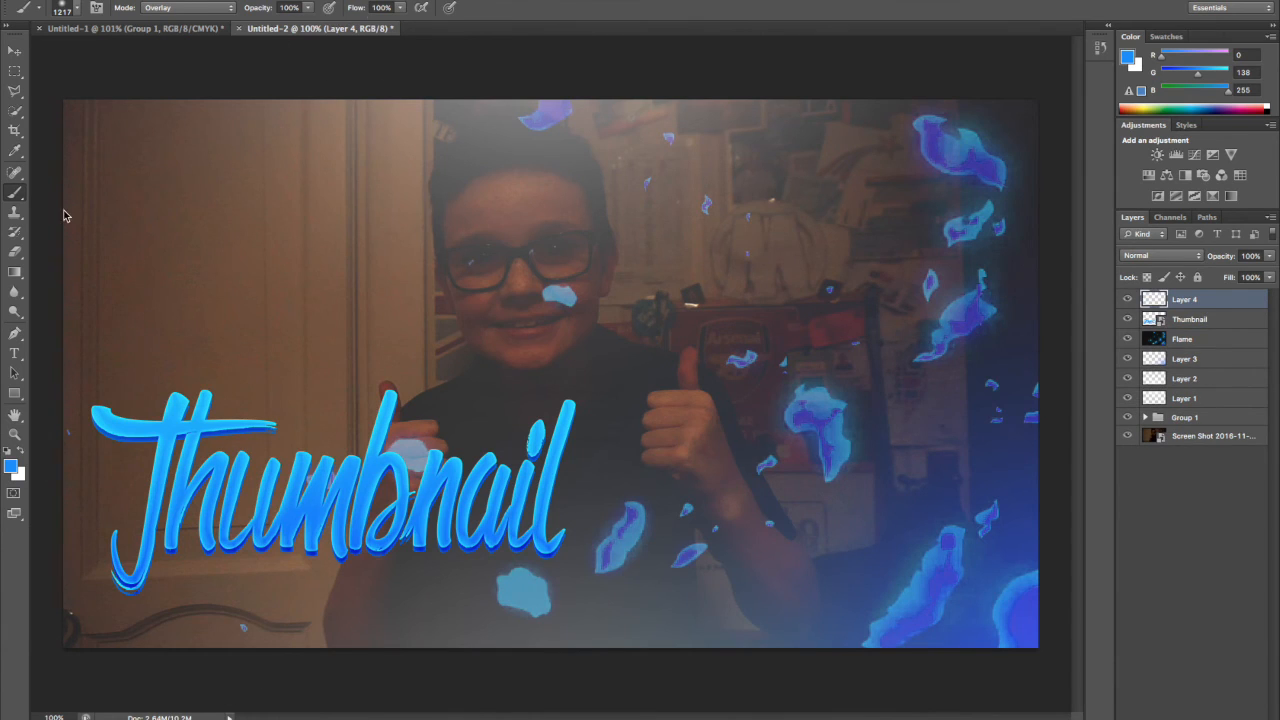
Try soft brush sizes of 68 px and 104 px.
click(77, 8)
click(74, 53)
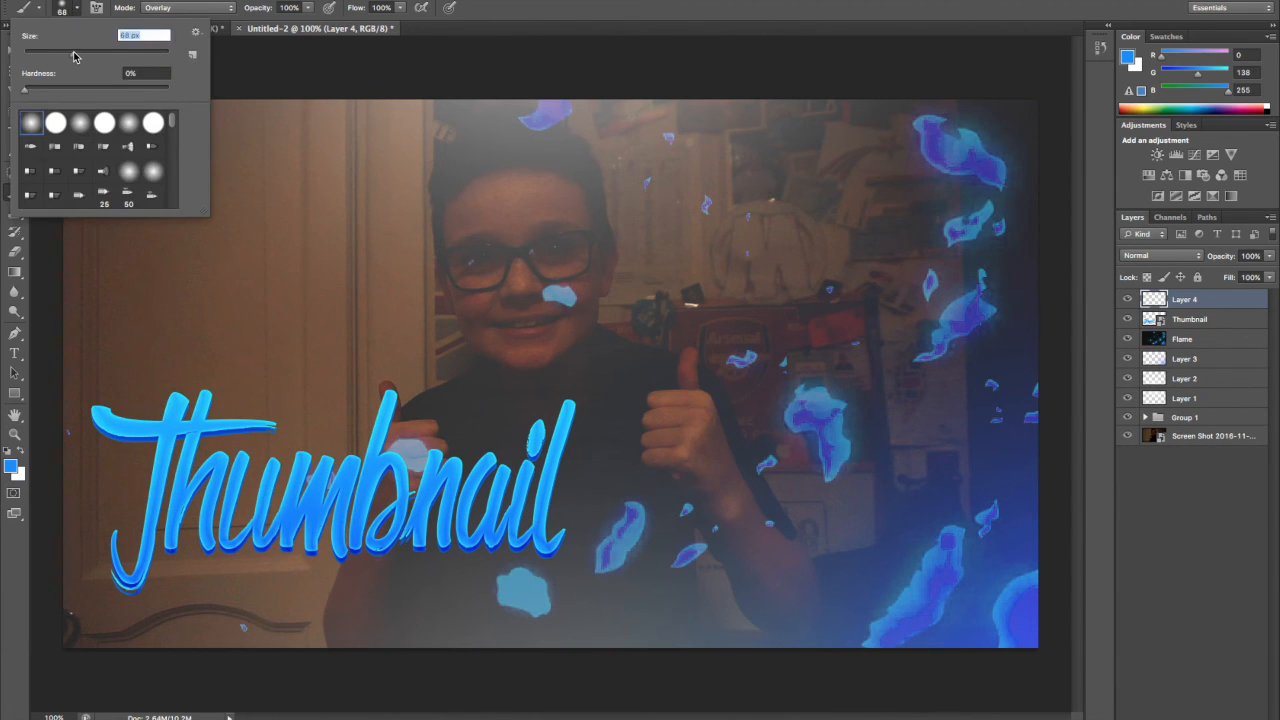
key(Return)
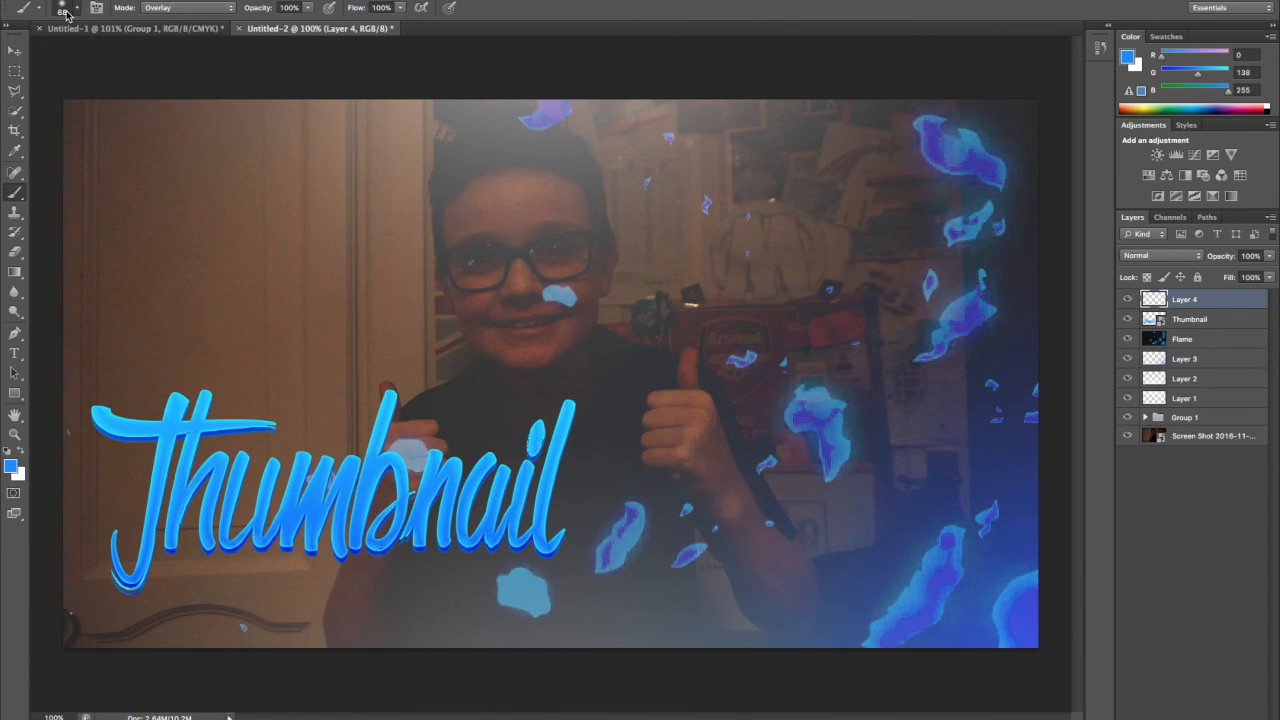
click(77, 8)
click(98, 53)
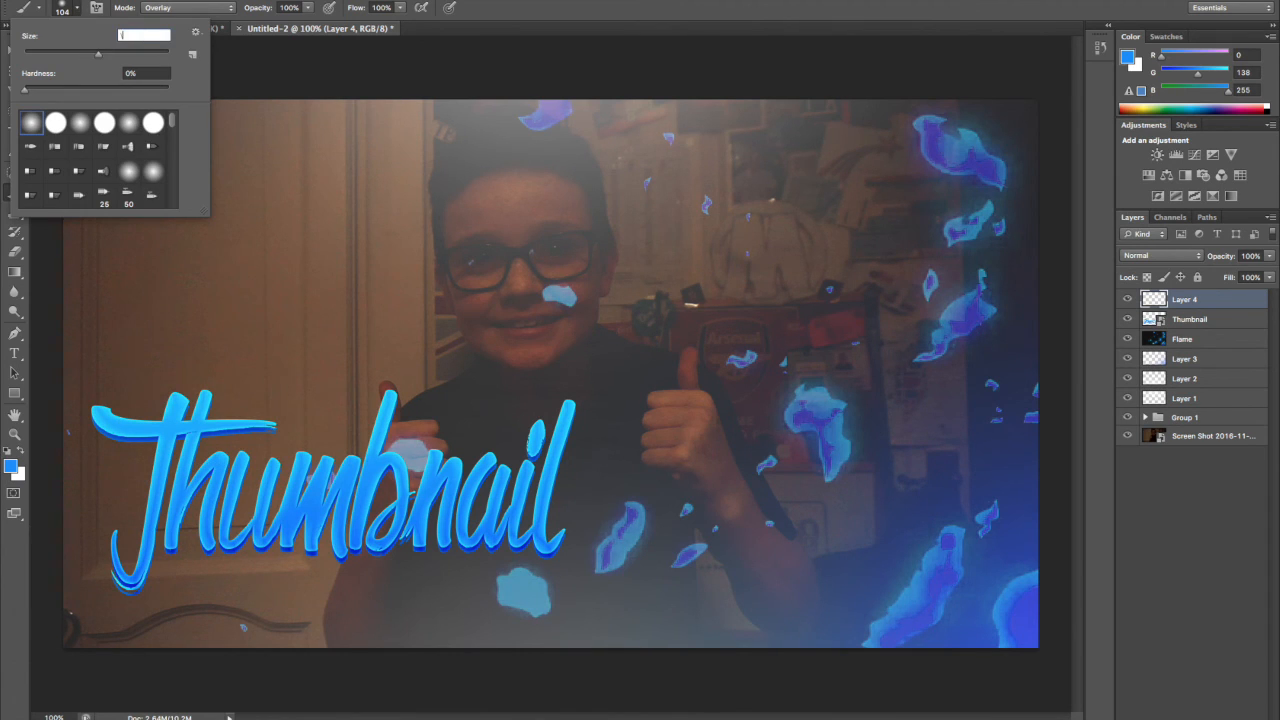
key(bracketright)
click(750, 236)
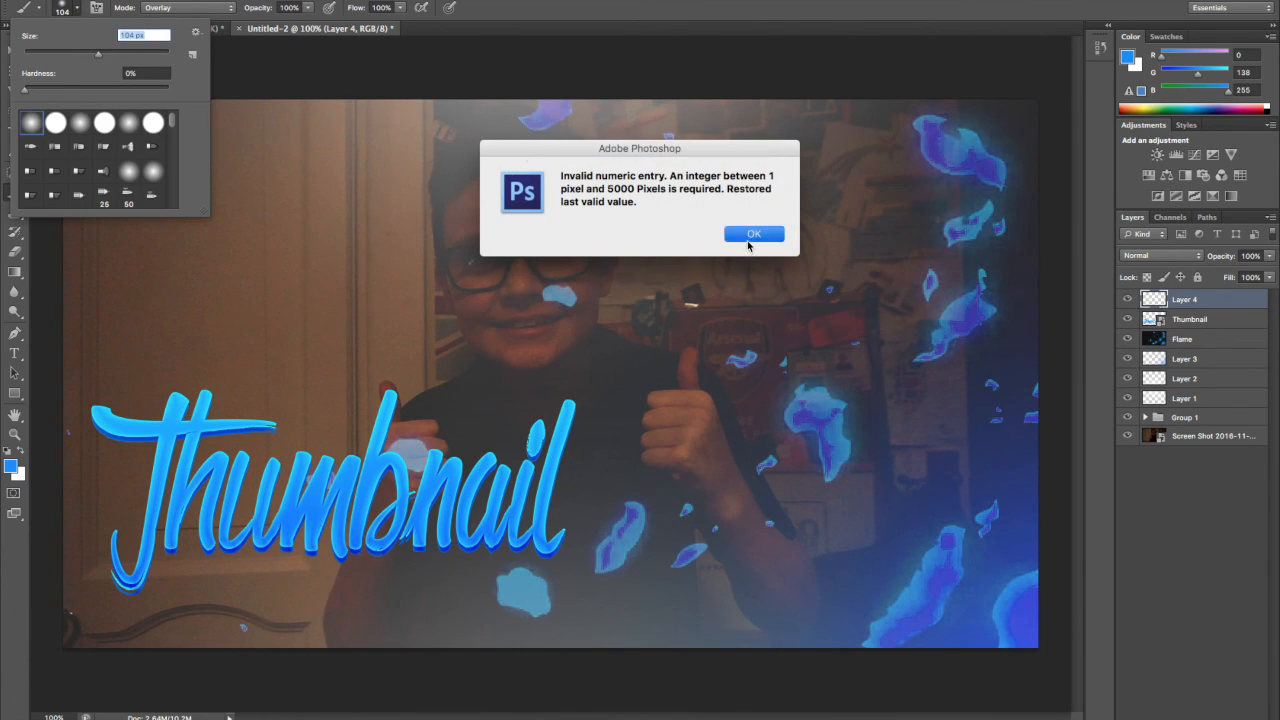
click(223, 234)
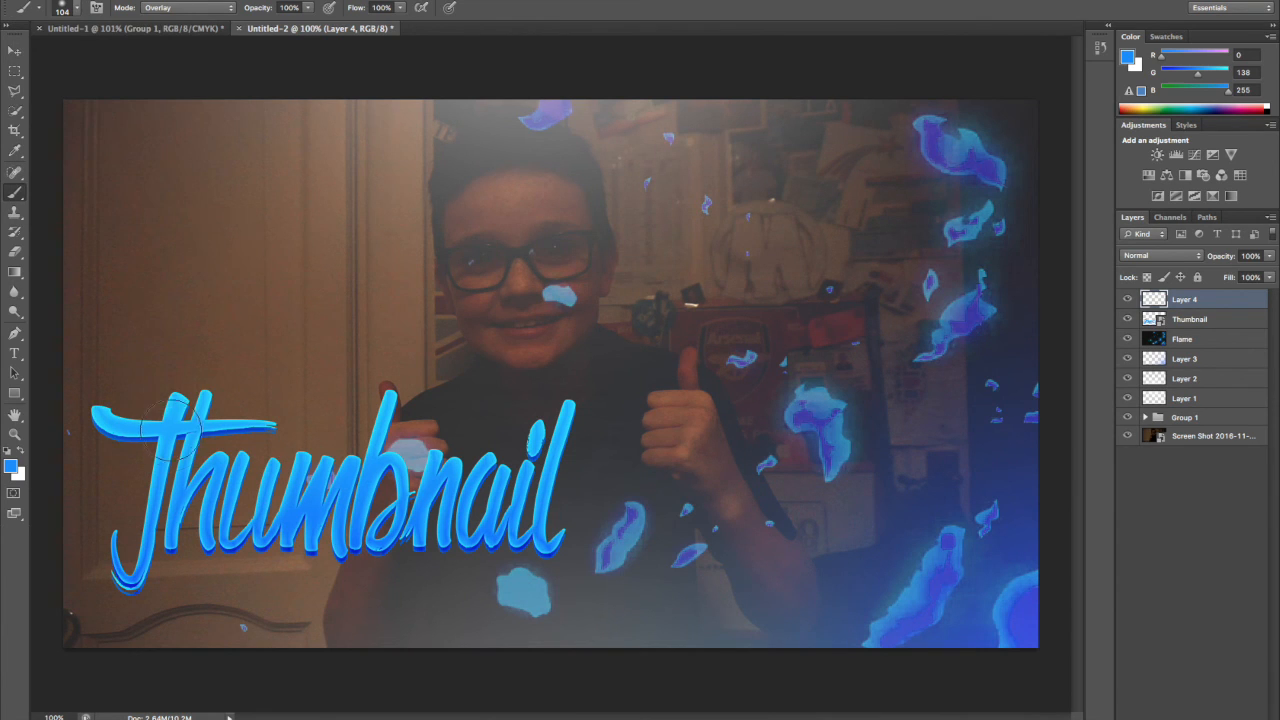
Paint two soft blue glow spots with a 258 px brush, above the title's "Th" and below its final "l".
click(77, 8)
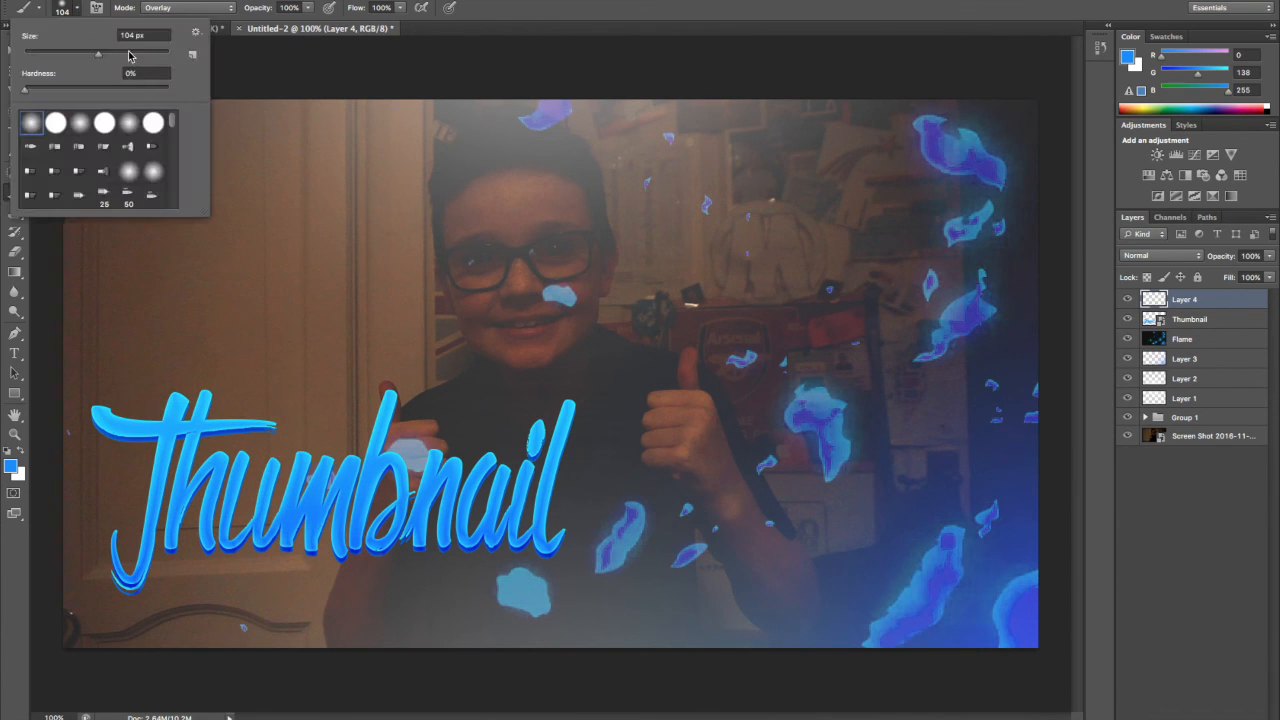
click(138, 55)
key(Return)
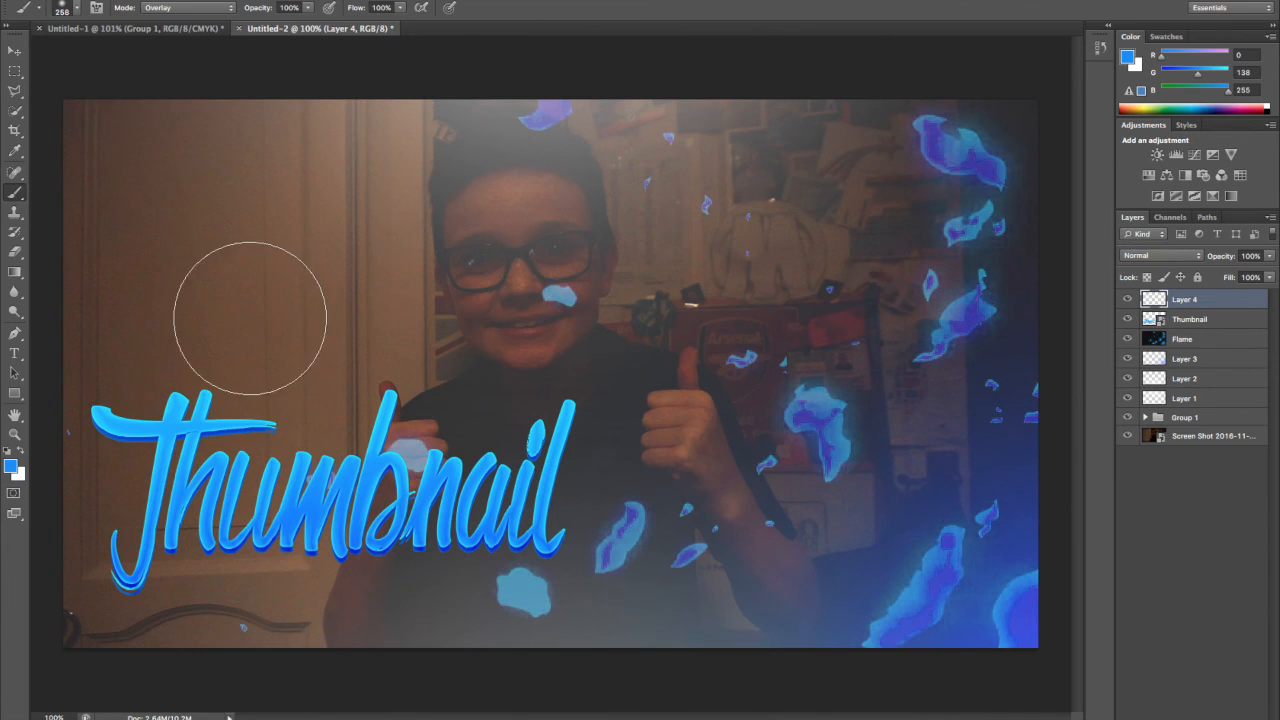
click(168, 395)
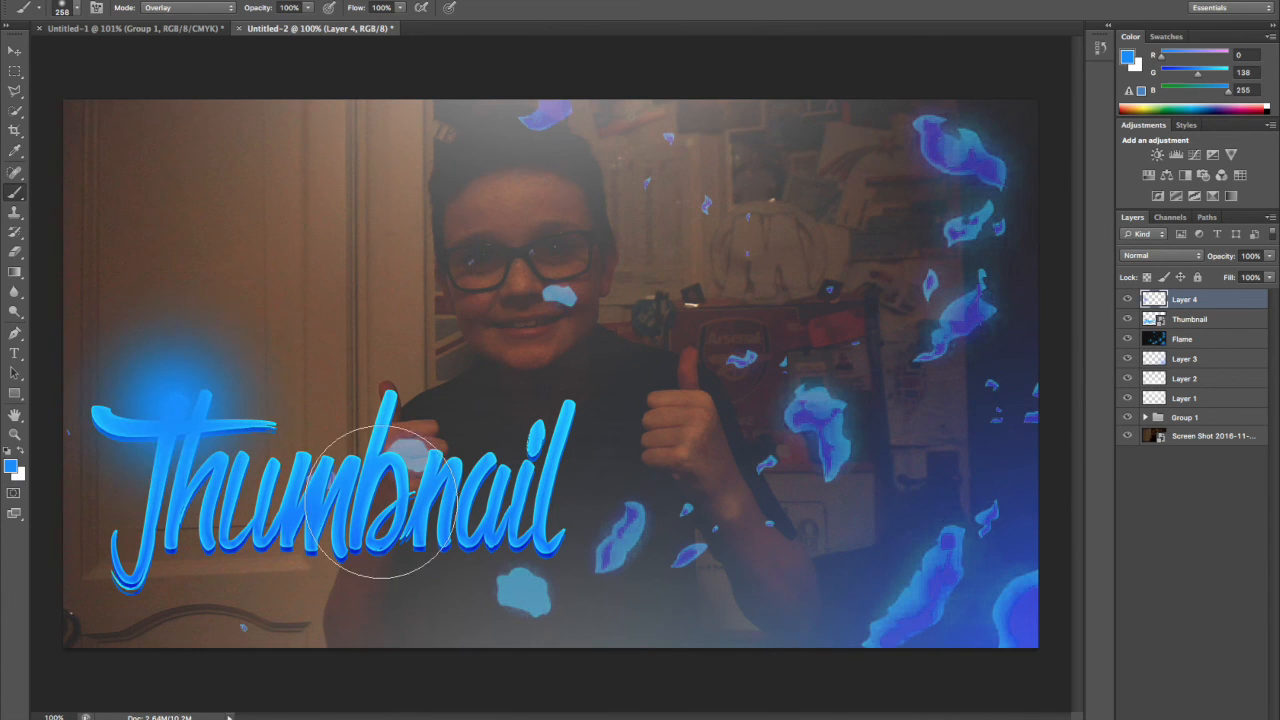
click(542, 550)
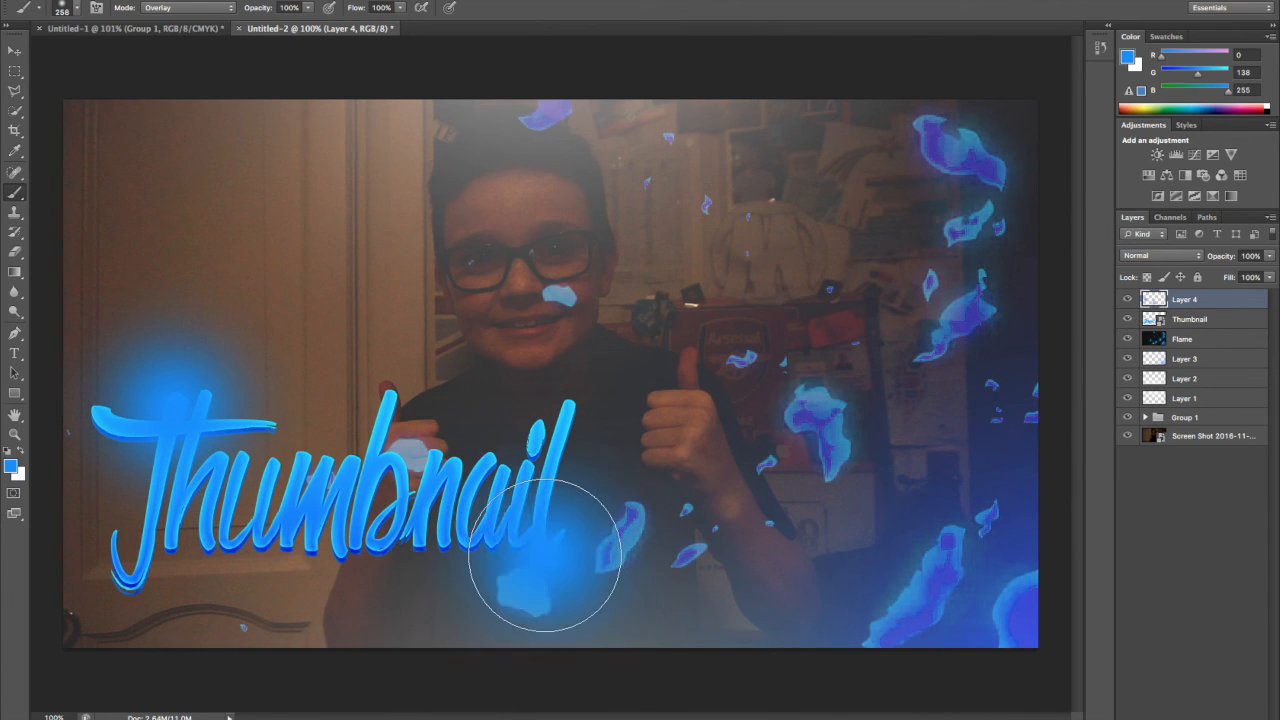
Set the new glow layer's blend mode to Color Dodge and its opacity to 70%.
click(1165, 256)
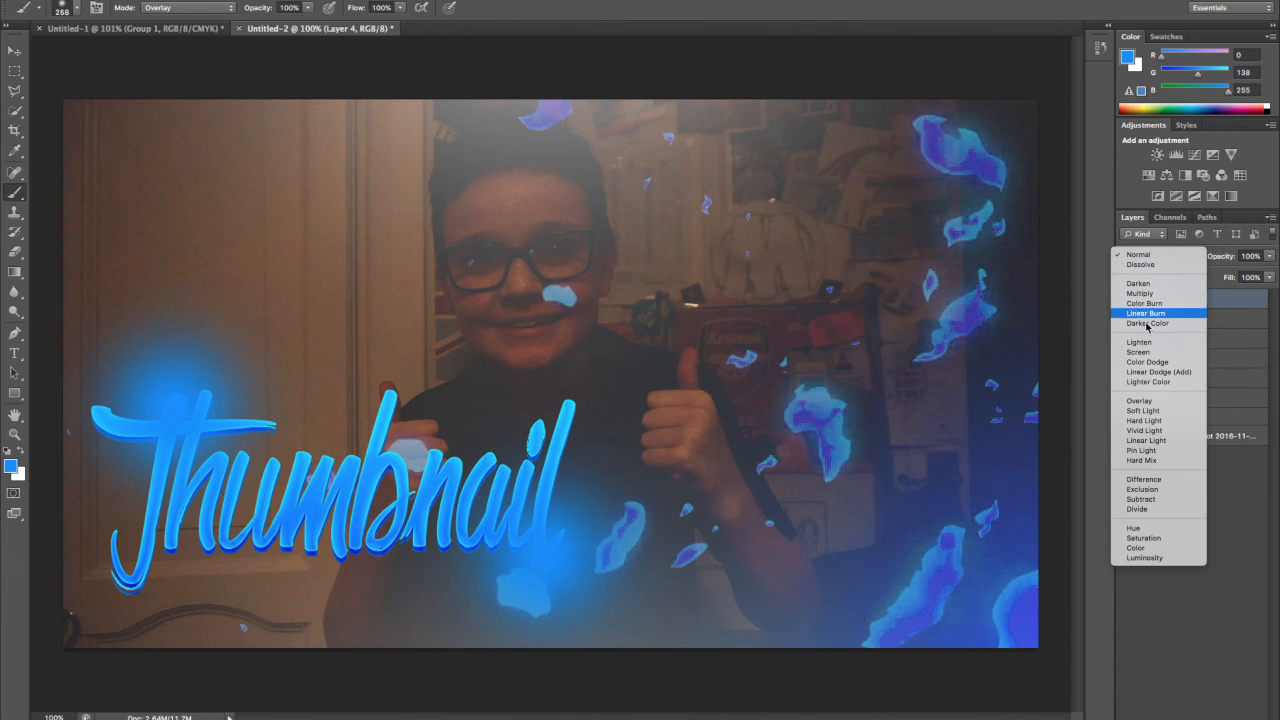
click(1135, 362)
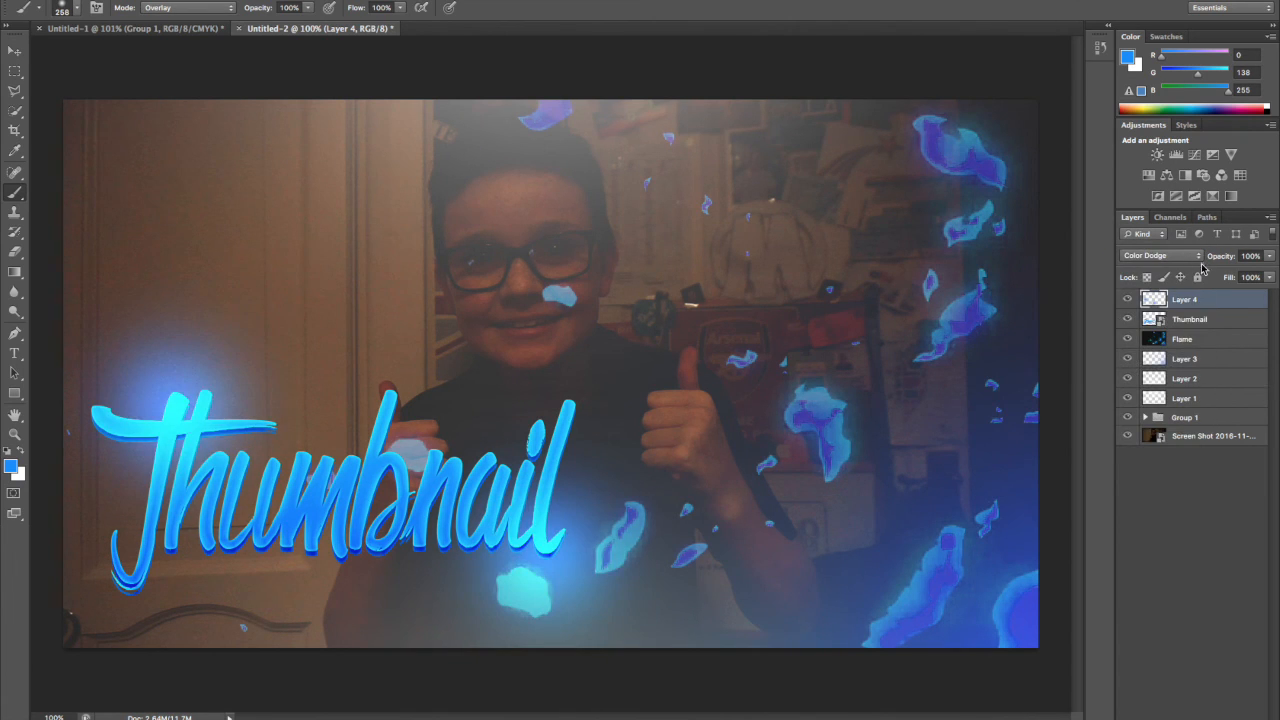
click(1250, 256)
text(70)
key(Return)
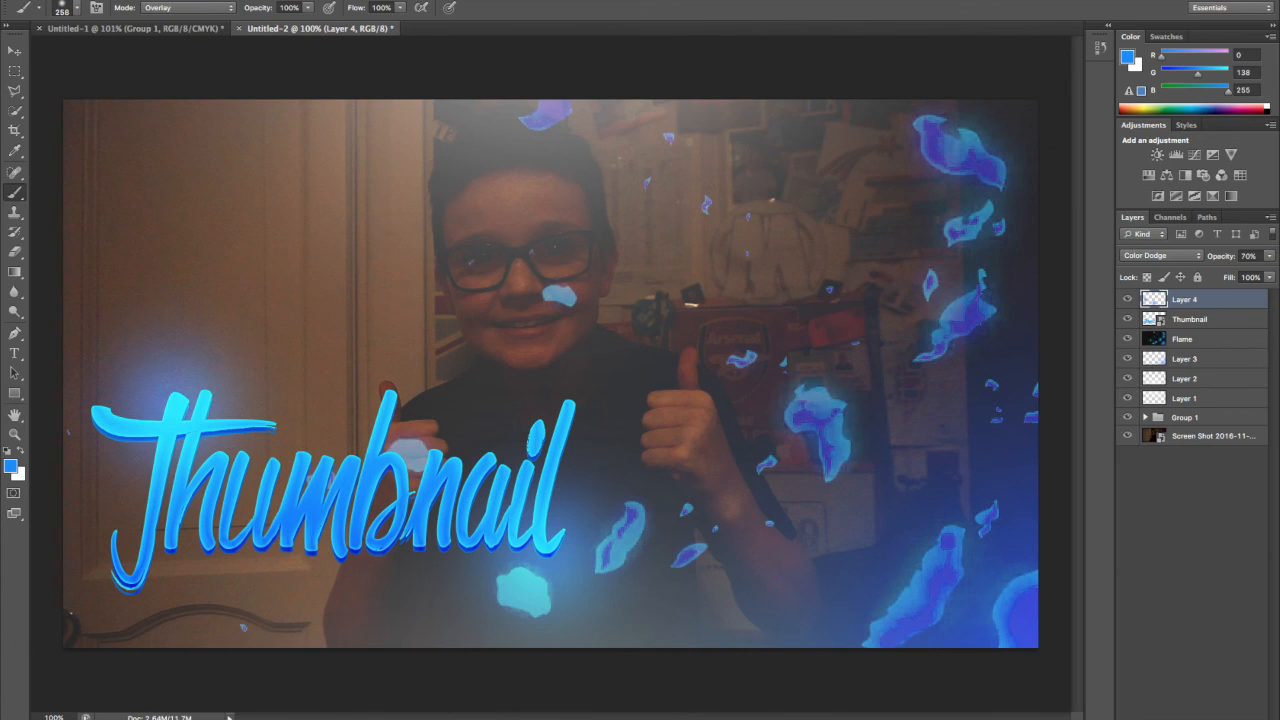